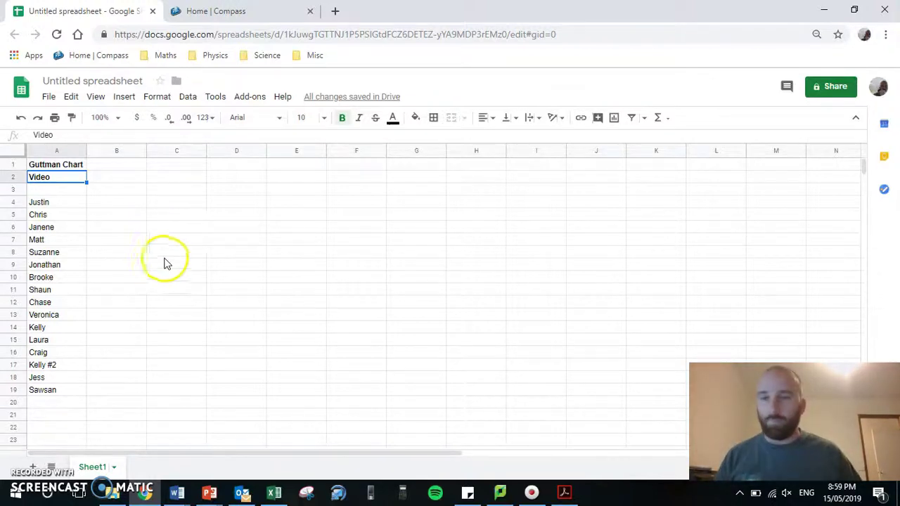
Enter the column headings First Name in cell A3 and Last Name in cell B3
left_click(65, 193)
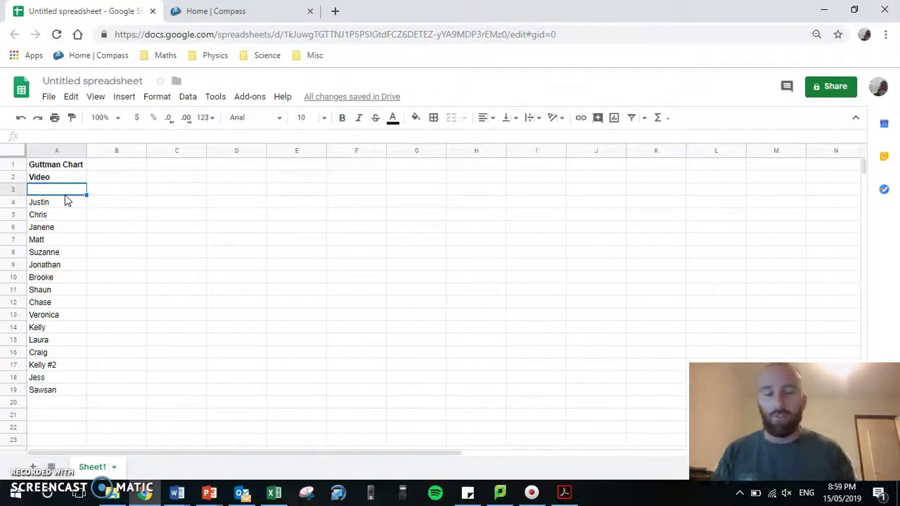
type("Fir")
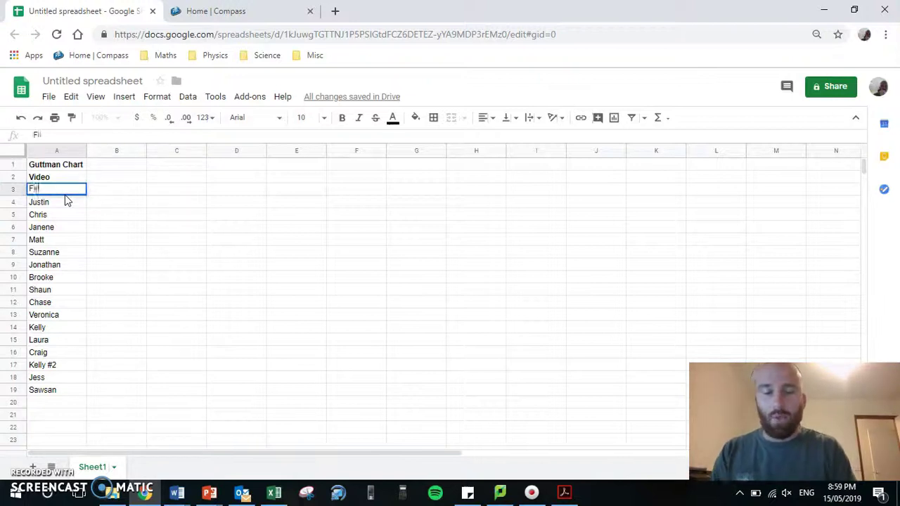
type("st Name")
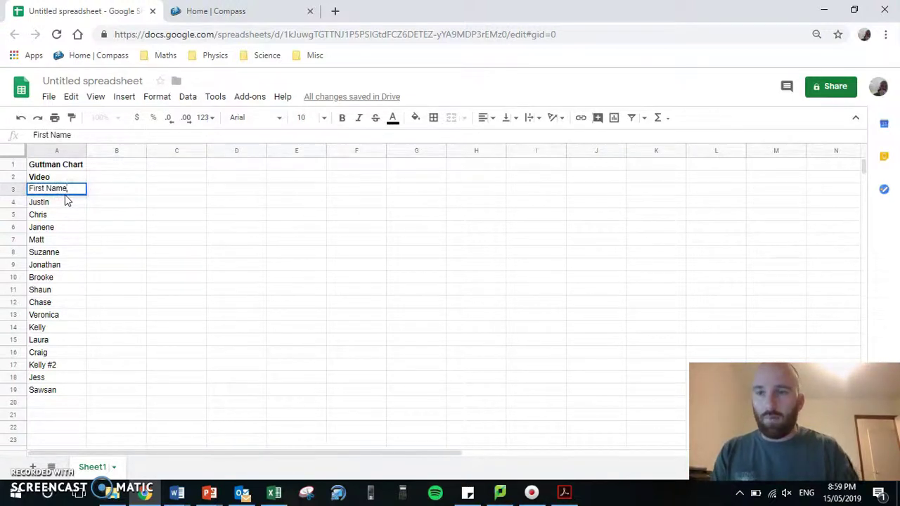
key("Tab")
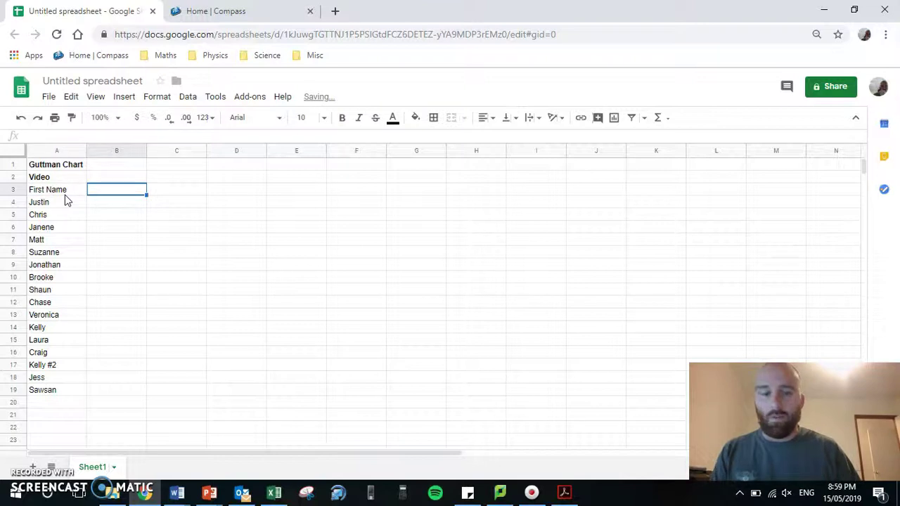
type("Last Na")
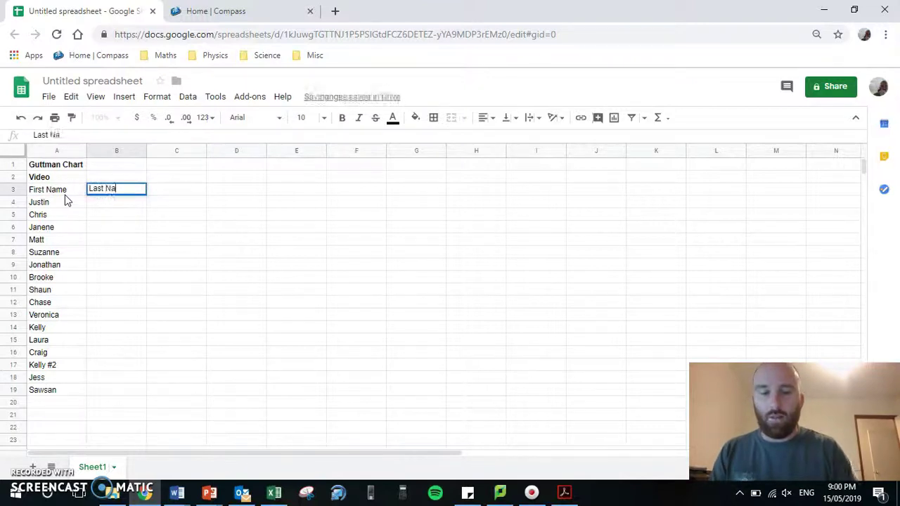
type("me")
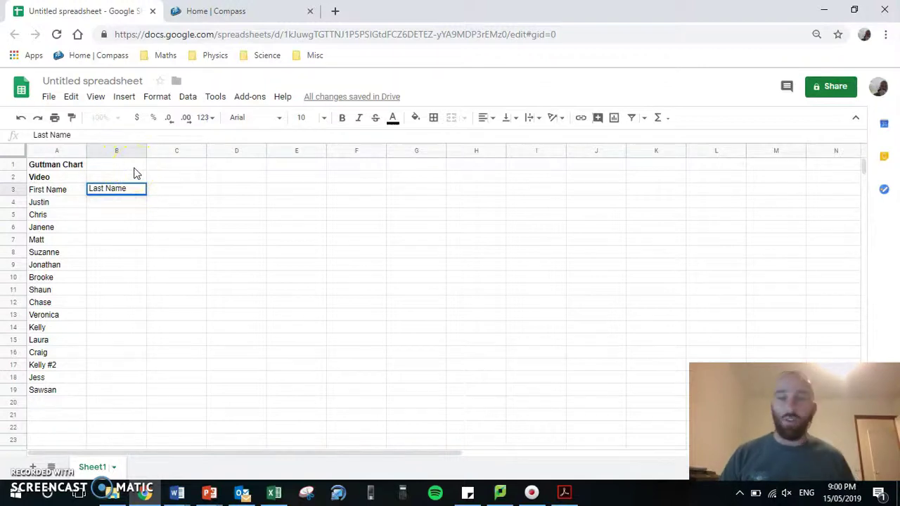
Make the First Name and Last Name headings in row 3 bold
left_click(117, 201)
left_click(103, 191)
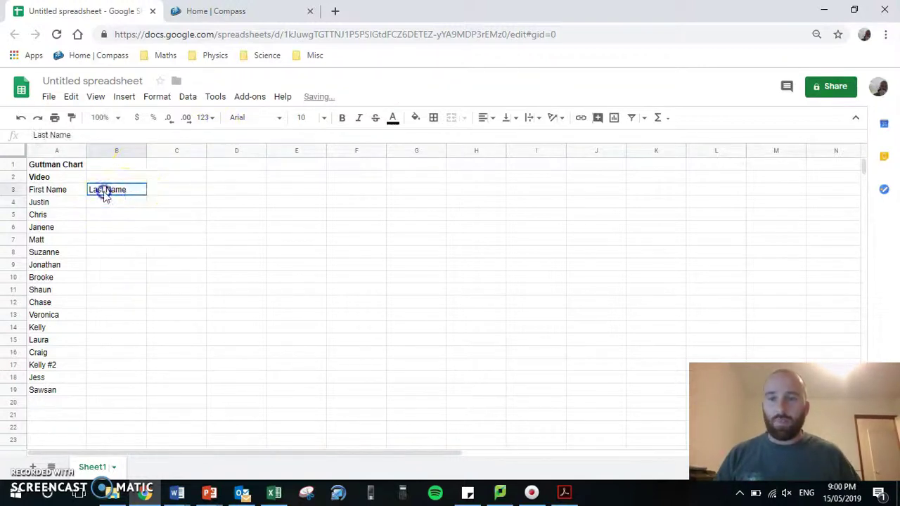
left_click_drag(103, 192, 66, 195)
key("ctrl+b")
left_click(163, 165)
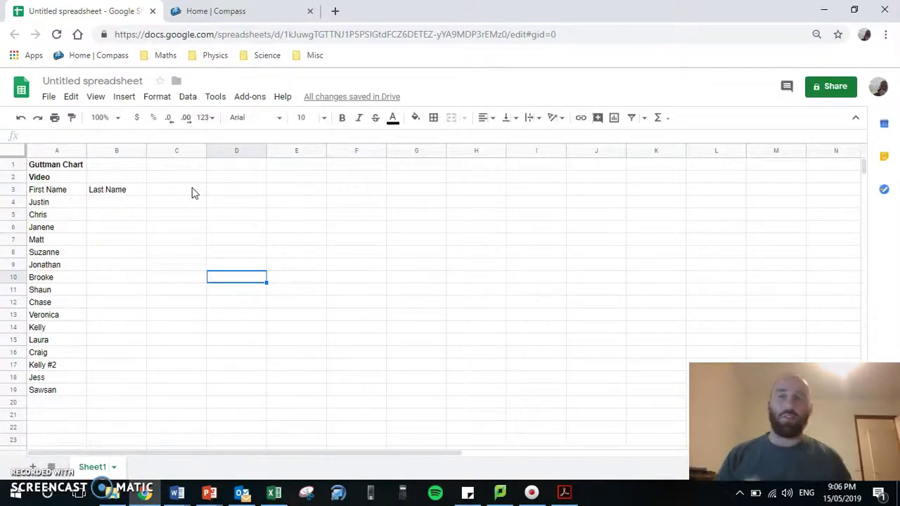
Clear the title and heading text from cells A1 to B3 above the name list
key("ctrl+Home")
key("shift+Down")
key("shift+Down")
key("shift+Right")
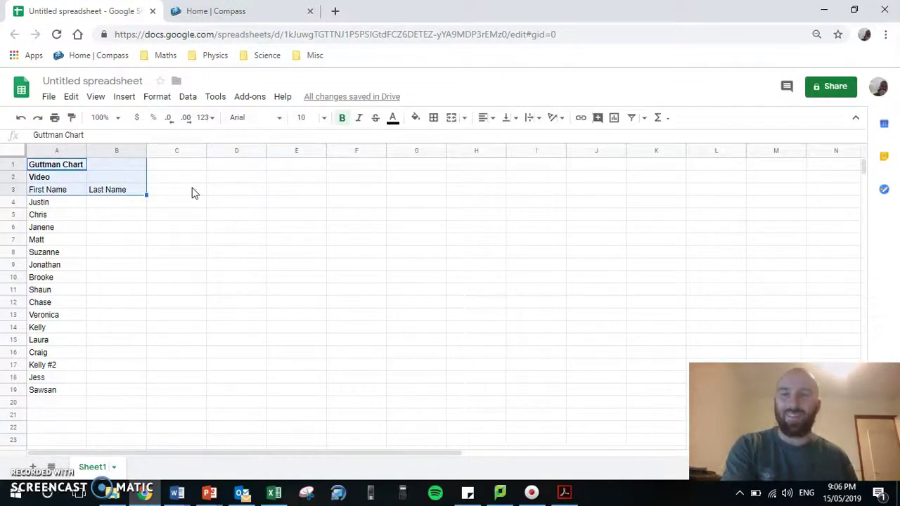
key("Delete")
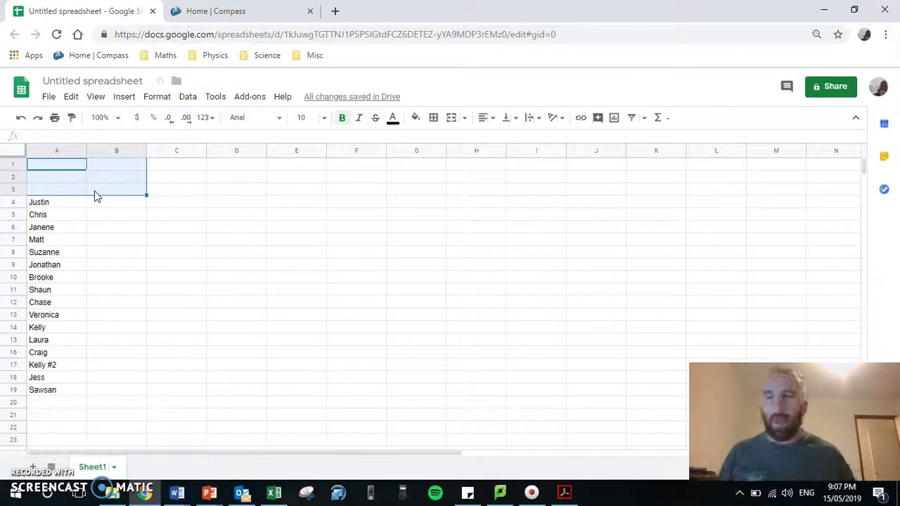
Enter the row labels AOS, Question and Marks in cells B1 to B3 and make them bold
left_click(114, 189)
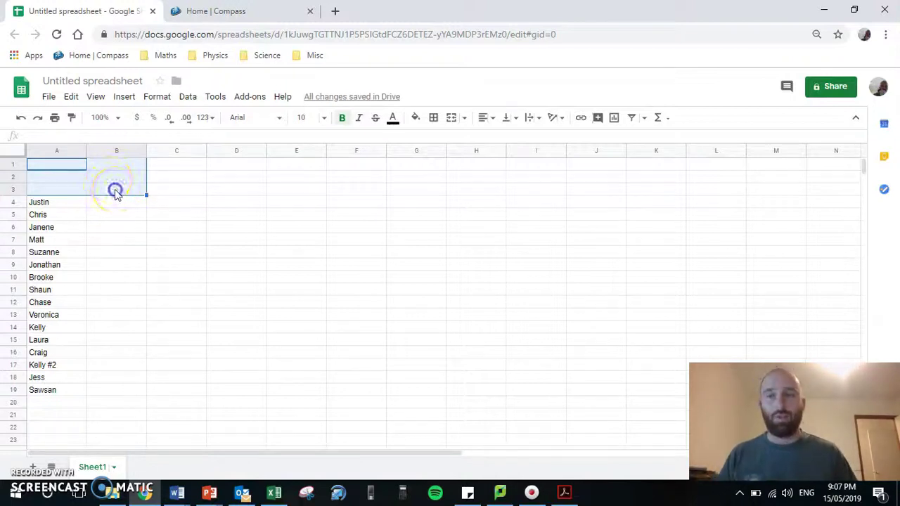
left_click(123, 168)
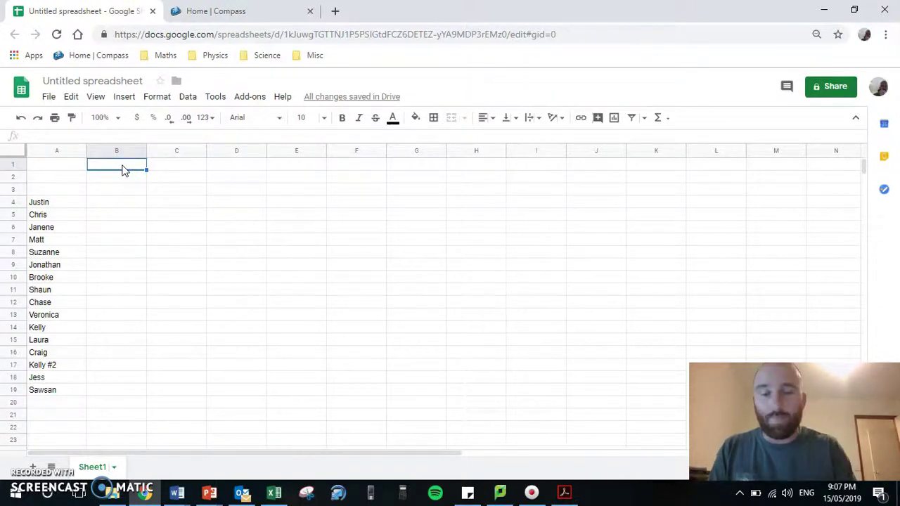
type("AOS")
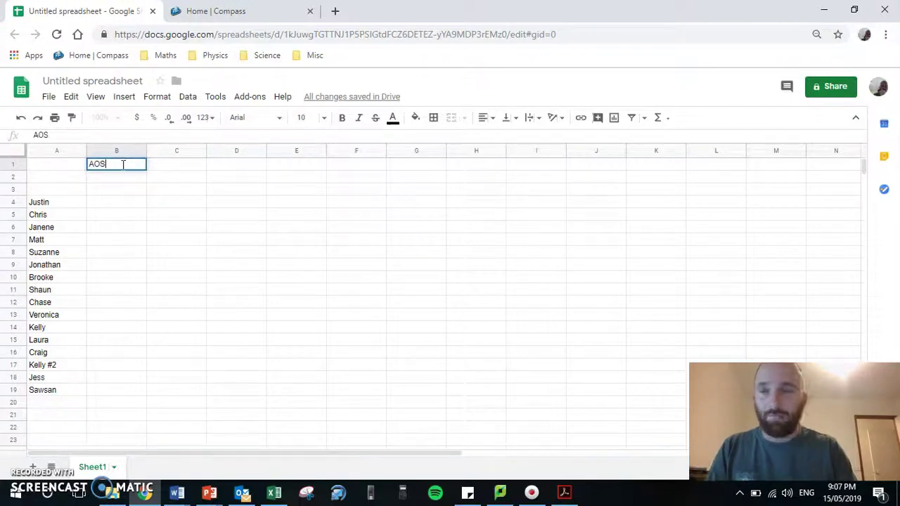
key("Return")
type("Q")
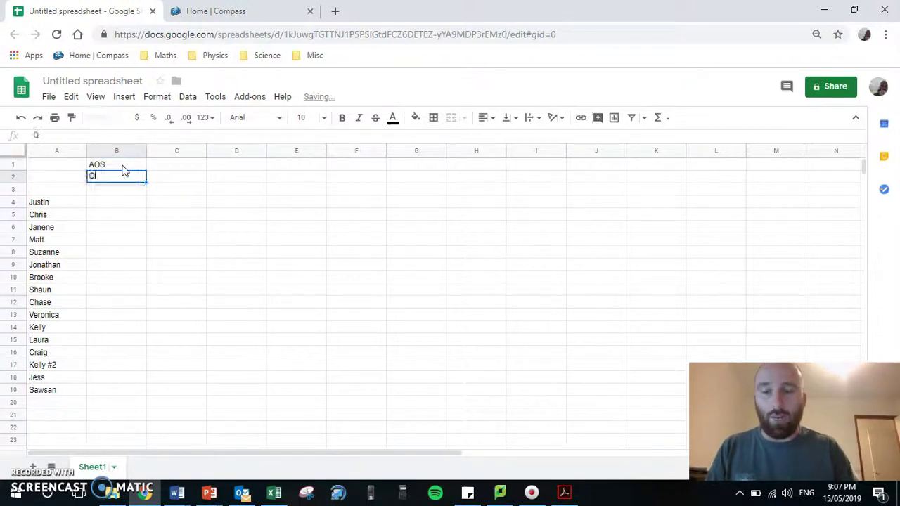
type("uestion")
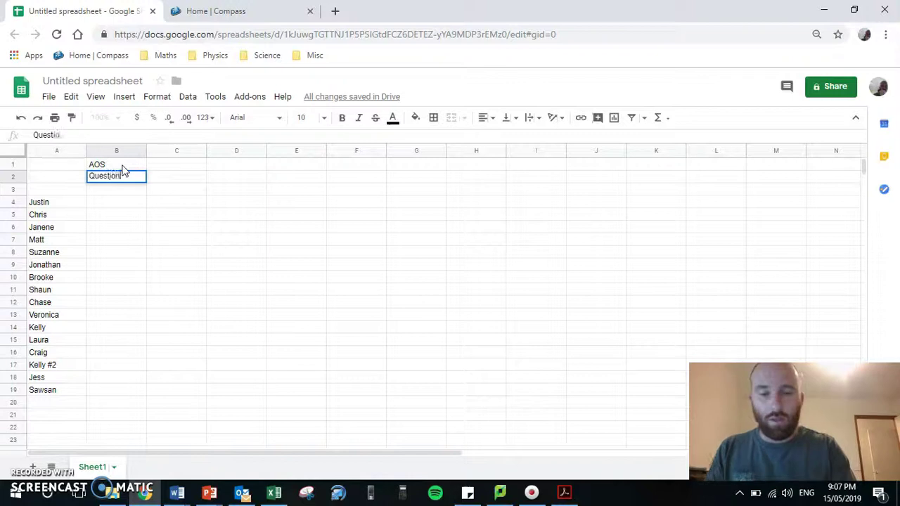
left_click(123, 169)
key("Down")
key("Down")
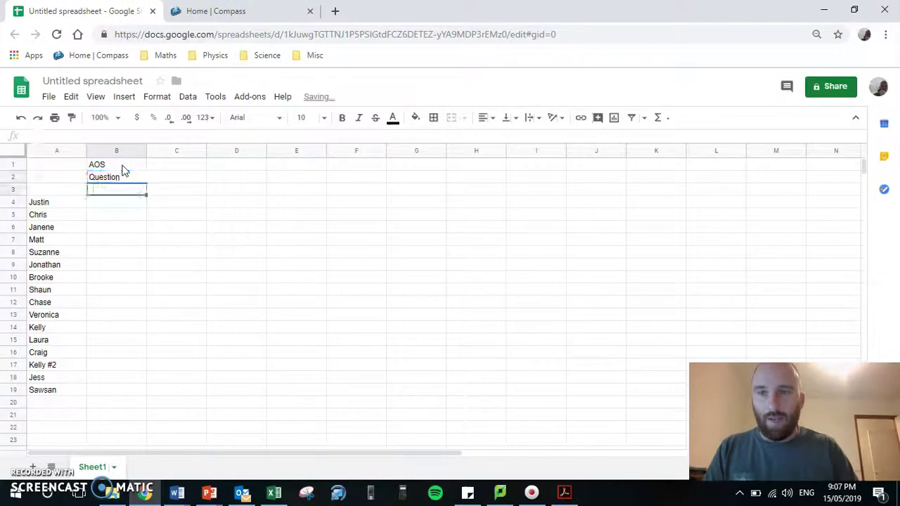
type("Mark")
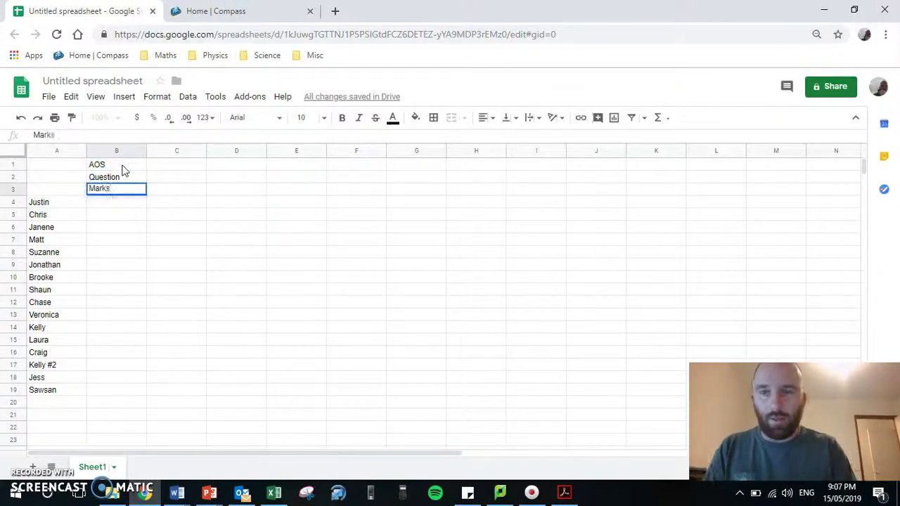
type("s")
left_click(133, 205)
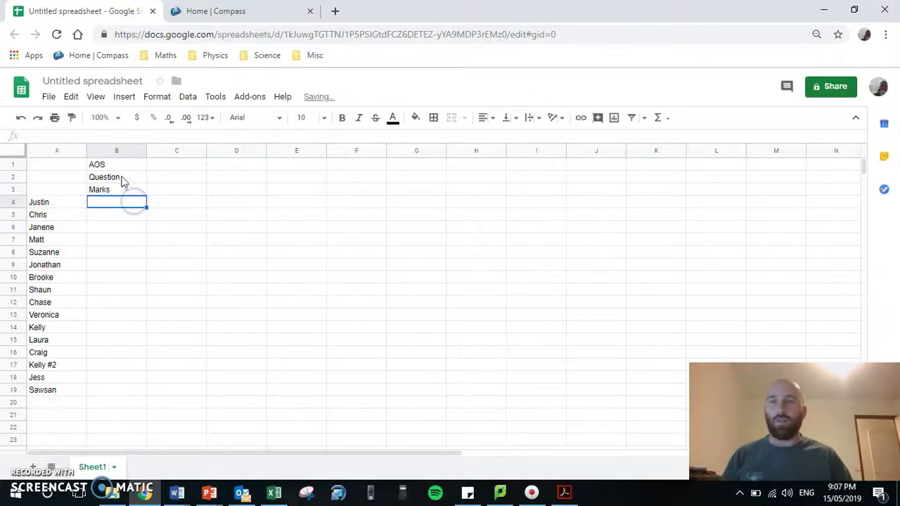
left_click_drag(117, 163, 119, 193)
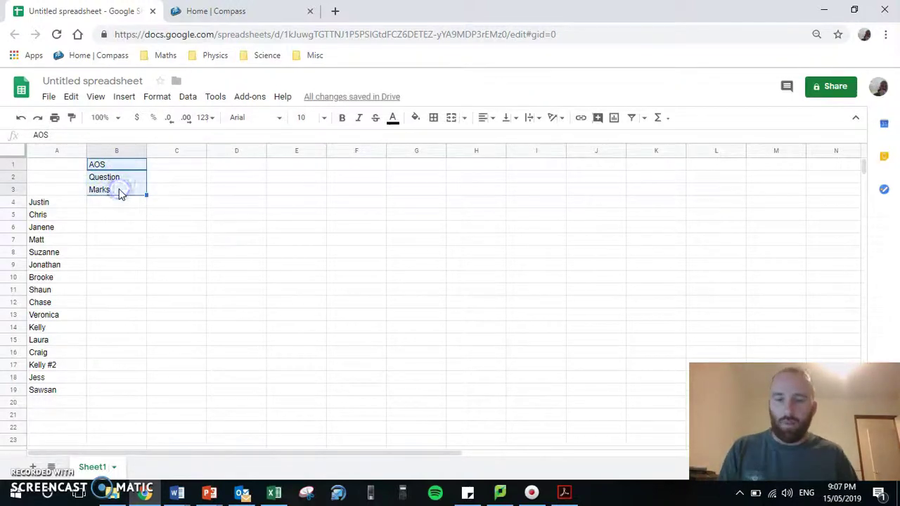
key("ctrl+b")
Enter Fields as the AOS in cell C1 and the questions 1a, 1b and 1c in cells C2 to E2
left_click(165, 164)
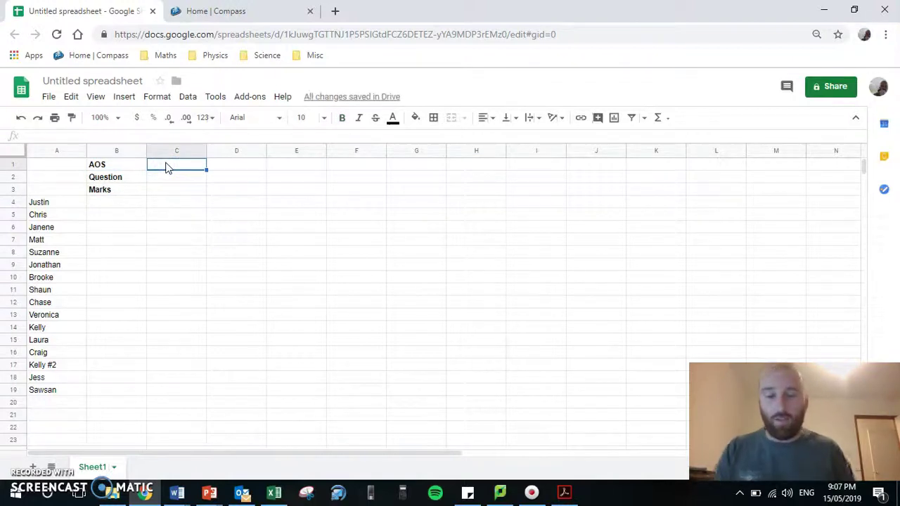
type("Fields")
left_click(192, 177)
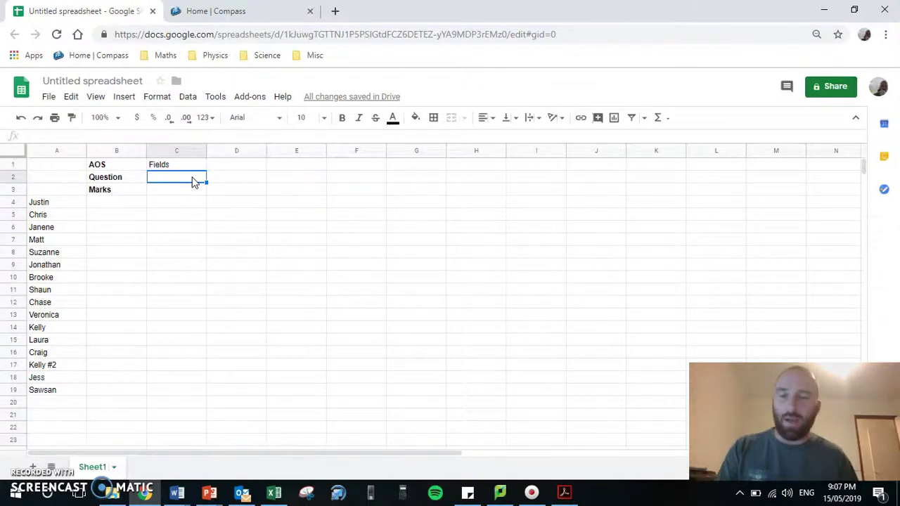
type("1a")
key("Tab")
type("1b")
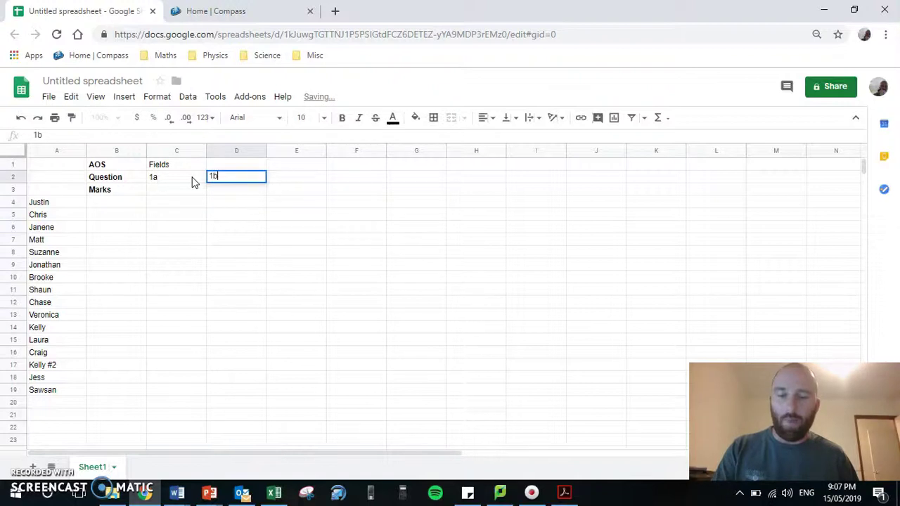
key("Tab")
type("1c")
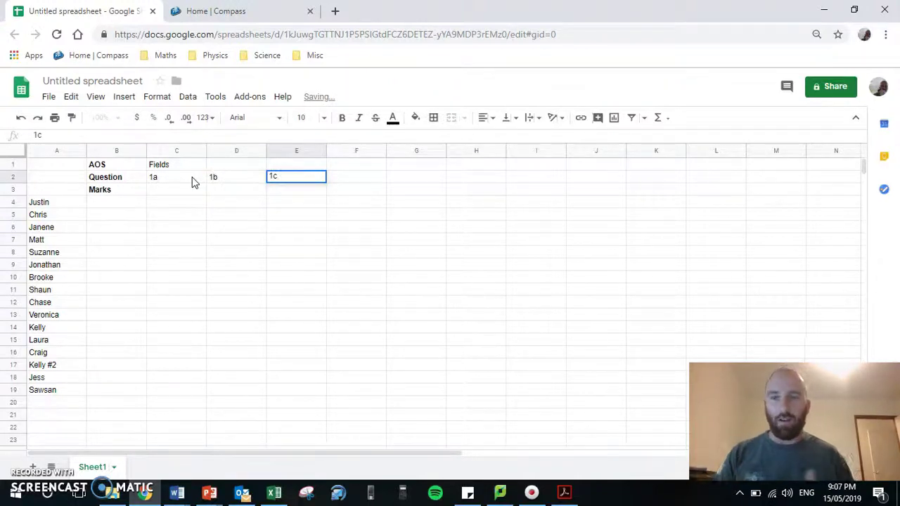
Enter 2 marks each for questions 1a, 1b and 1c in cells C3 to E3
left_click(181, 190)
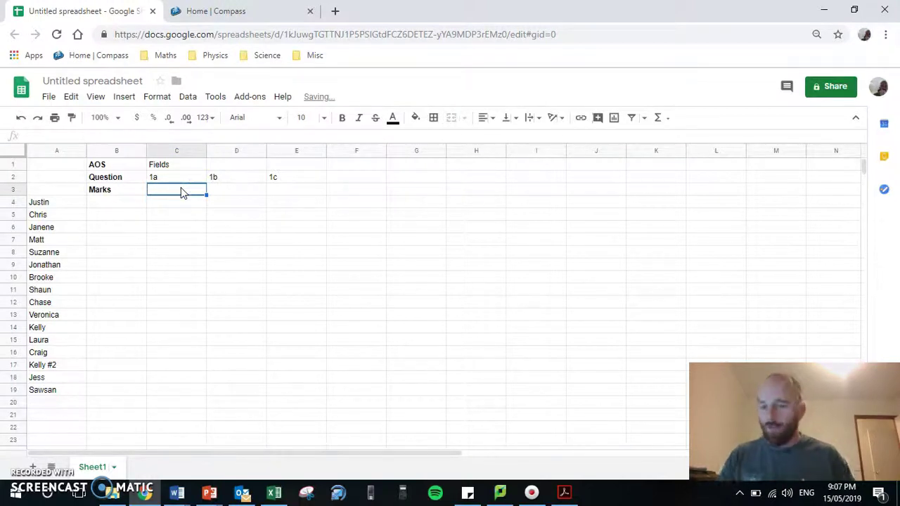
type("2")
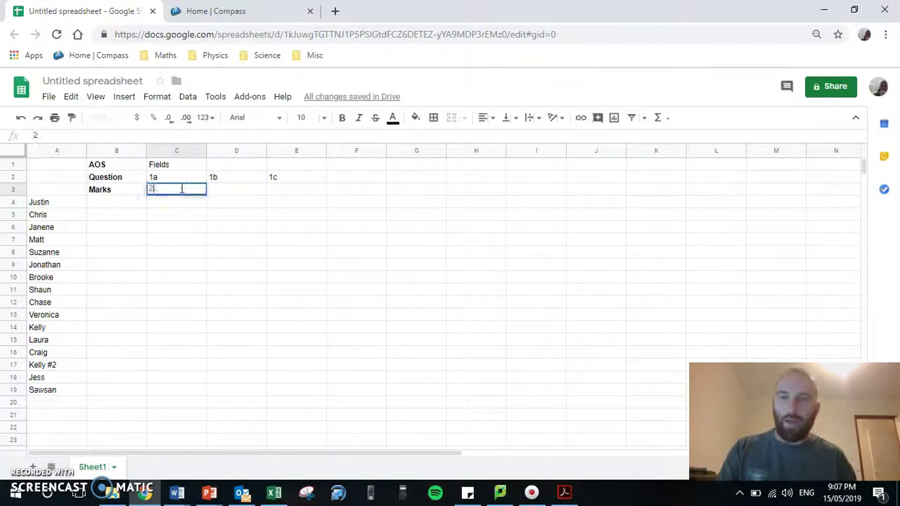
key("Tab")
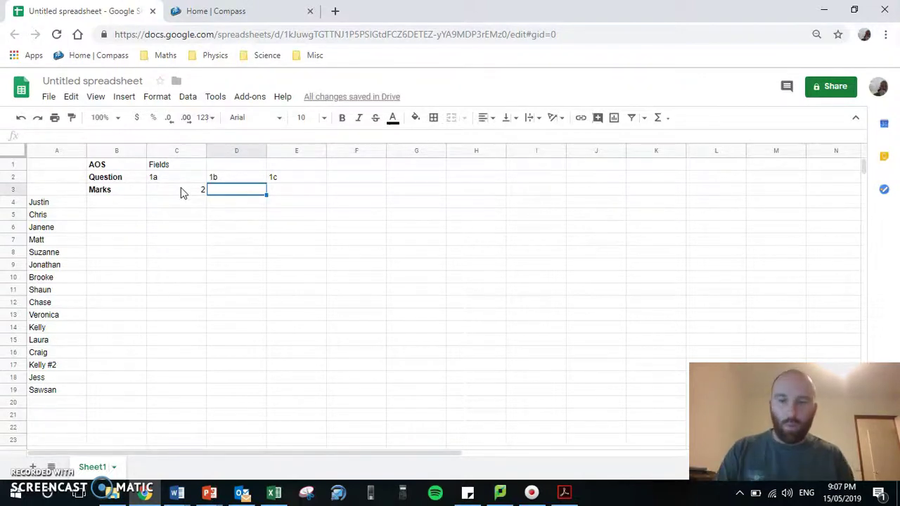
type("2")
key("Tab")
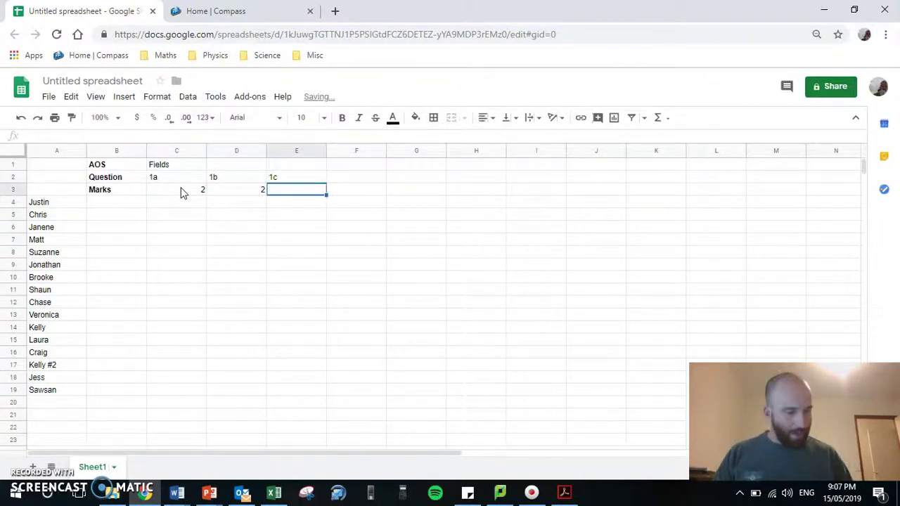
type("2")
key("Tab")
Add question 2 in column F and give it 2 marks in the row below
key("Up")
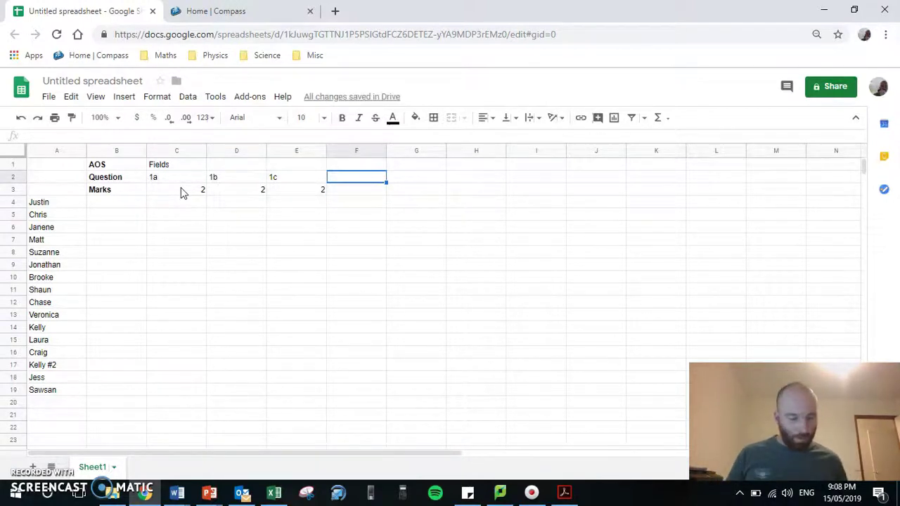
type("2")
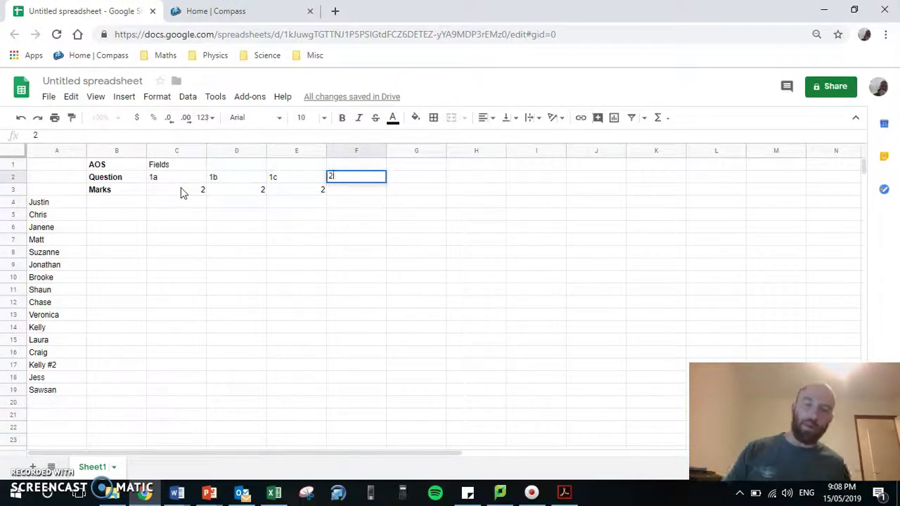
key("Return")
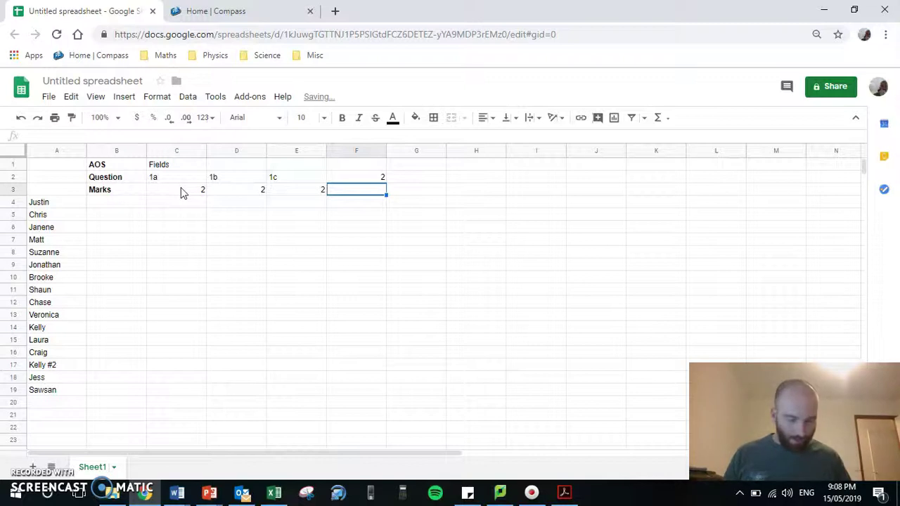
type("2")
key("Tab")
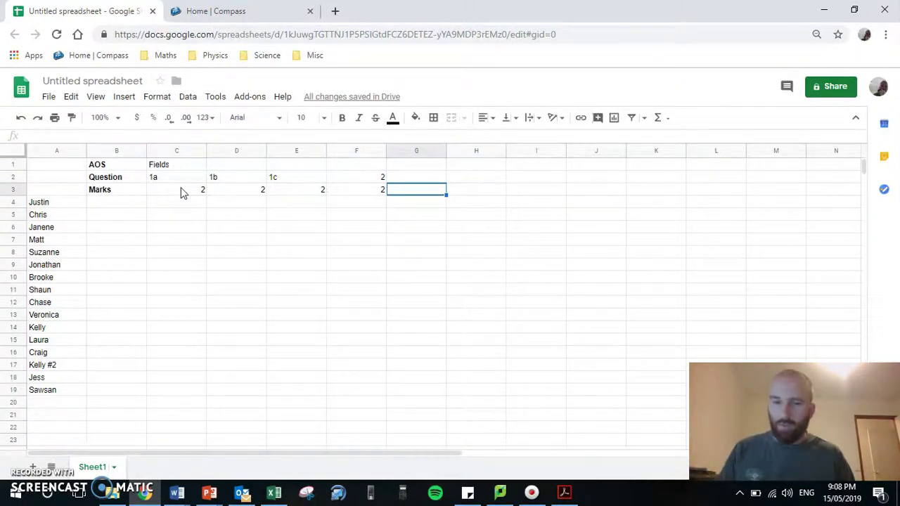
Add question 3 in column G and give it 2 marks in the row below
key("Up")
type("3")
key("Return")
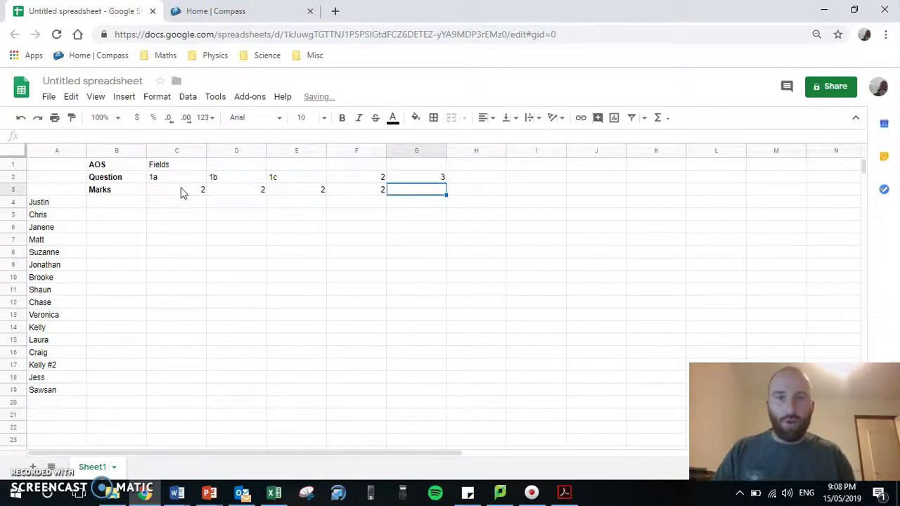
type("2")
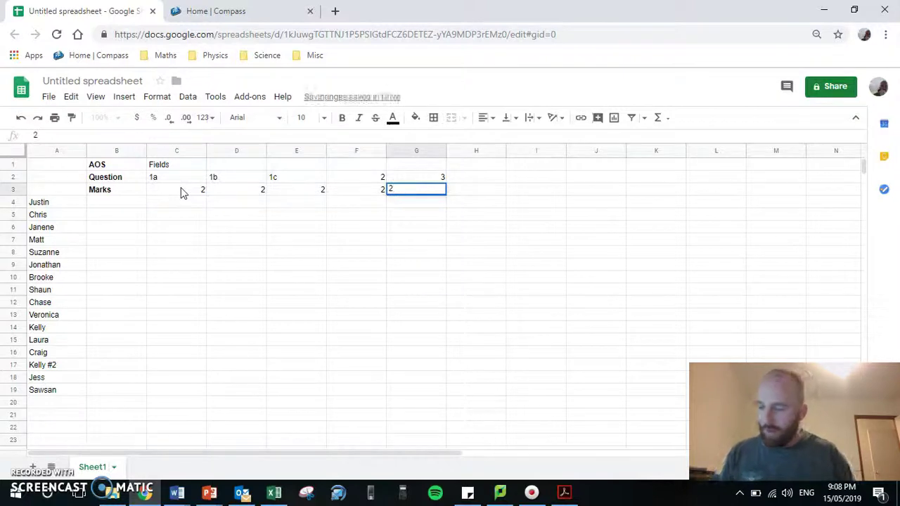
key("Tab")
Add question 4 in column H and give it 3 marks in the row below
key("Up")
type("4")
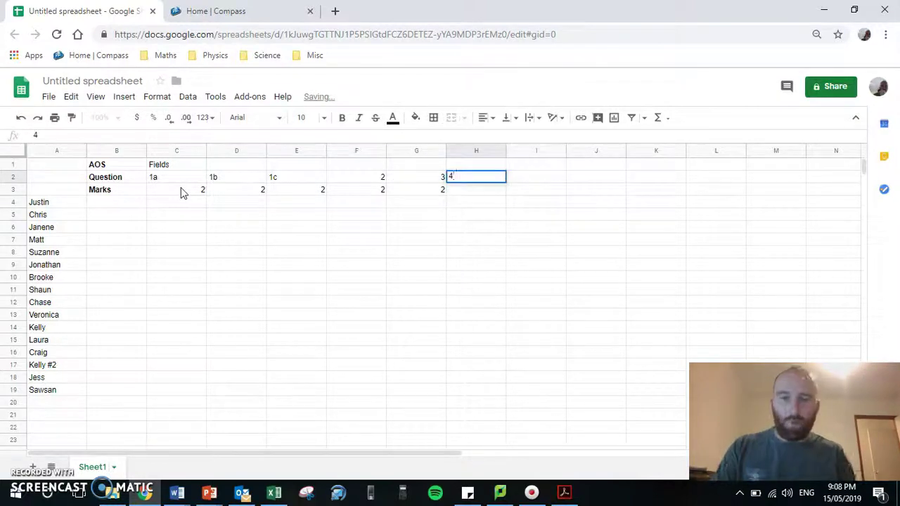
key("Return")
type("3")
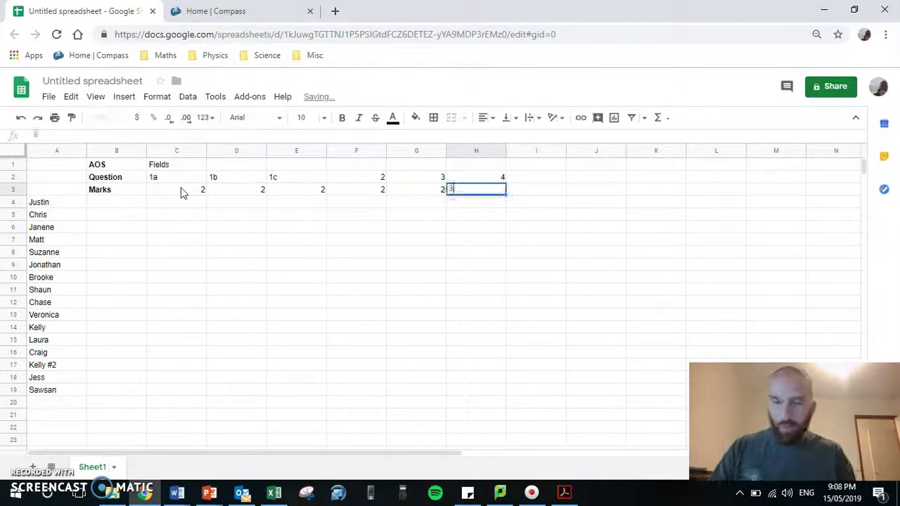
key("Tab")
Add question 5a to the question row in cell I2, leaving its marks cell empty
key("Up")
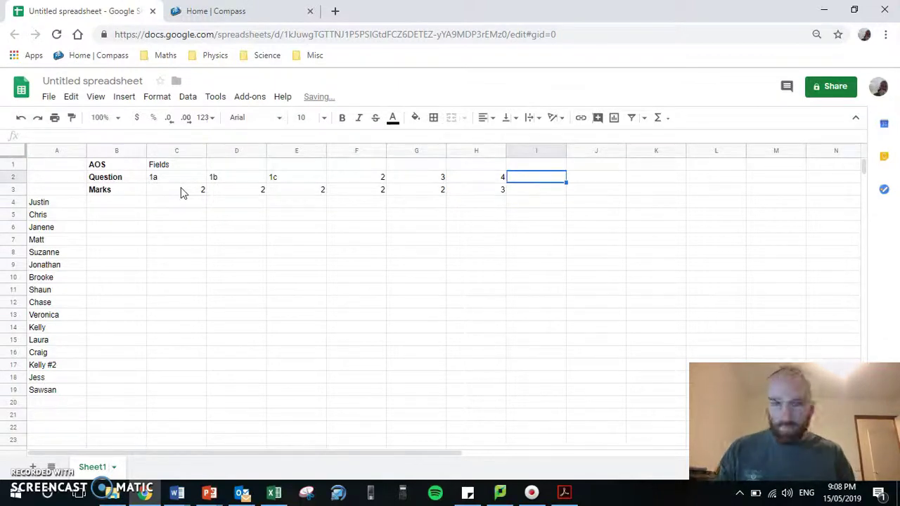
type("5")
key("Return")
type("6")
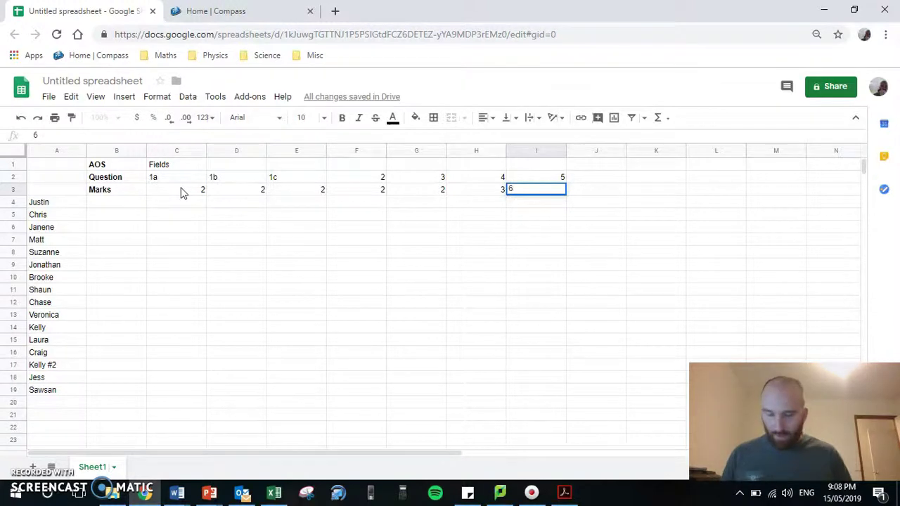
key("BackSpace")
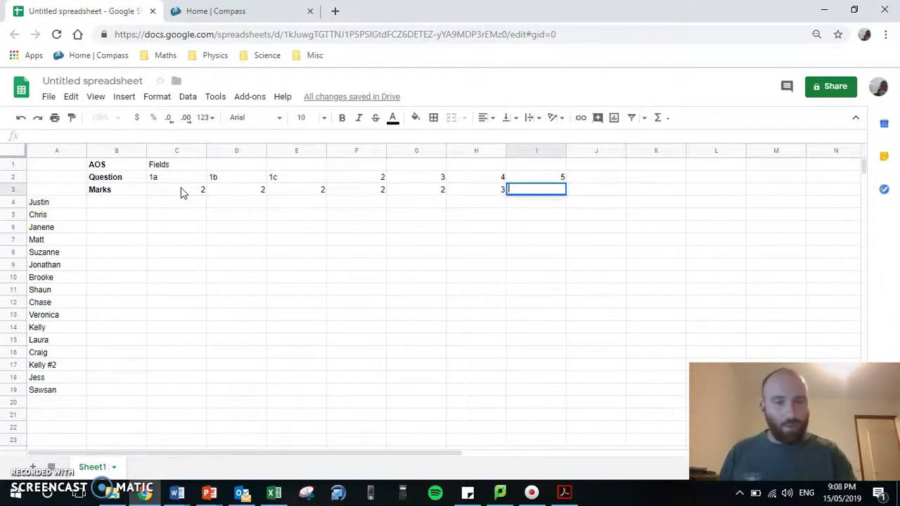
key("Up")
key("Return")
type("a")
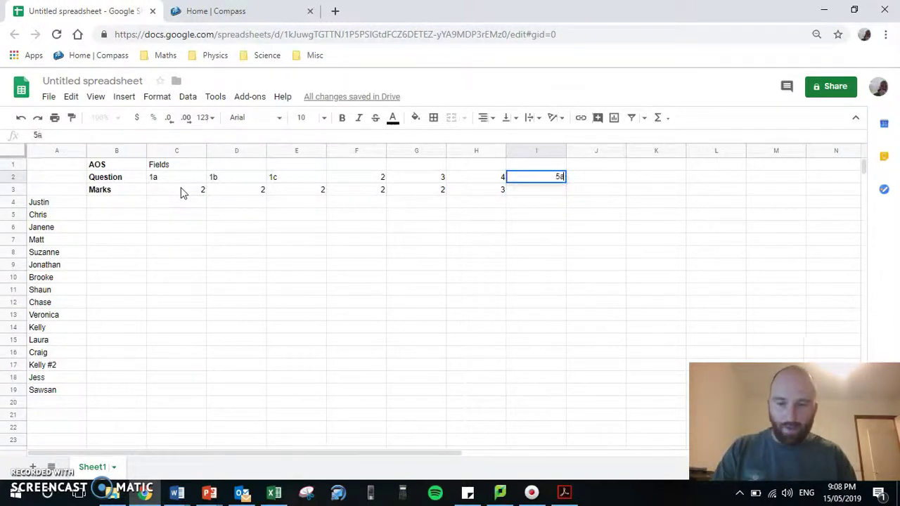
key("Tab")
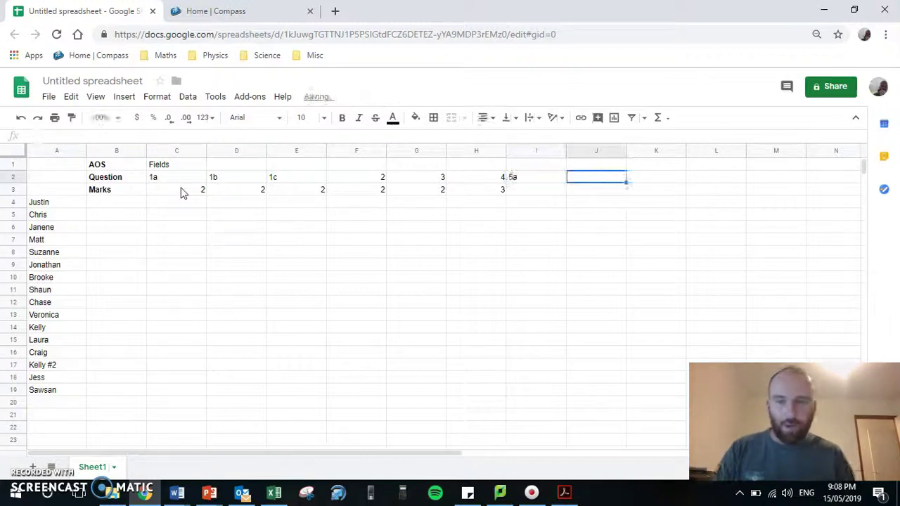
Enter questions 5b and 5c in cells J2 and K2
type("5b")
key("Tab")
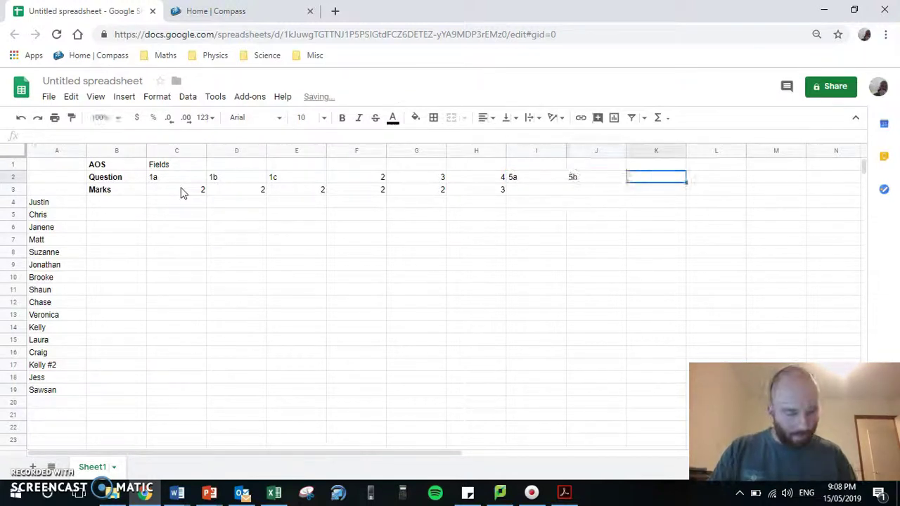
type("5c")
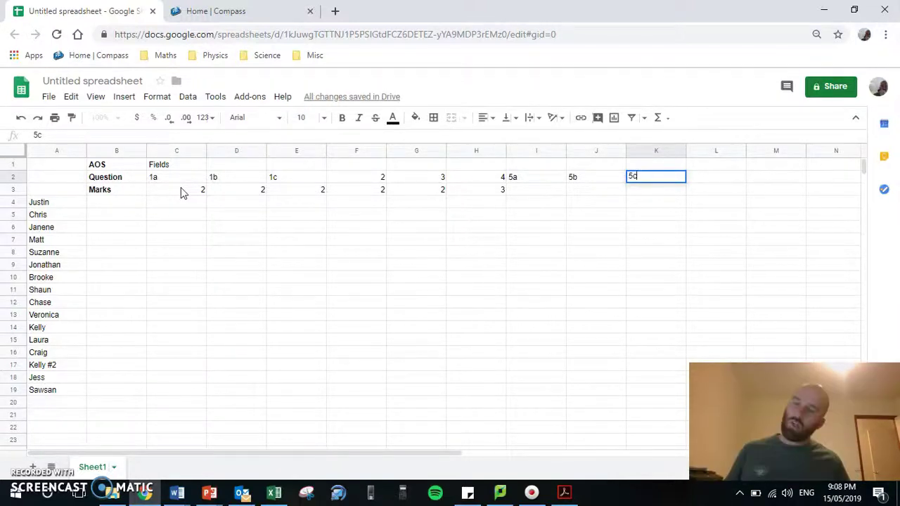
key("Return")
Enter 2 marks each for questions 5a, 5b and 5c in cells I3 to K3
key("Left")
key("Left")
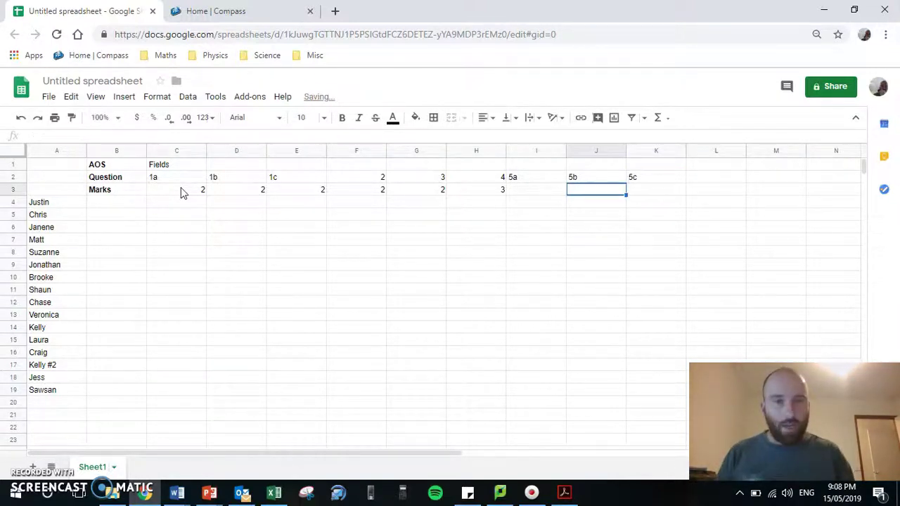
type("2")
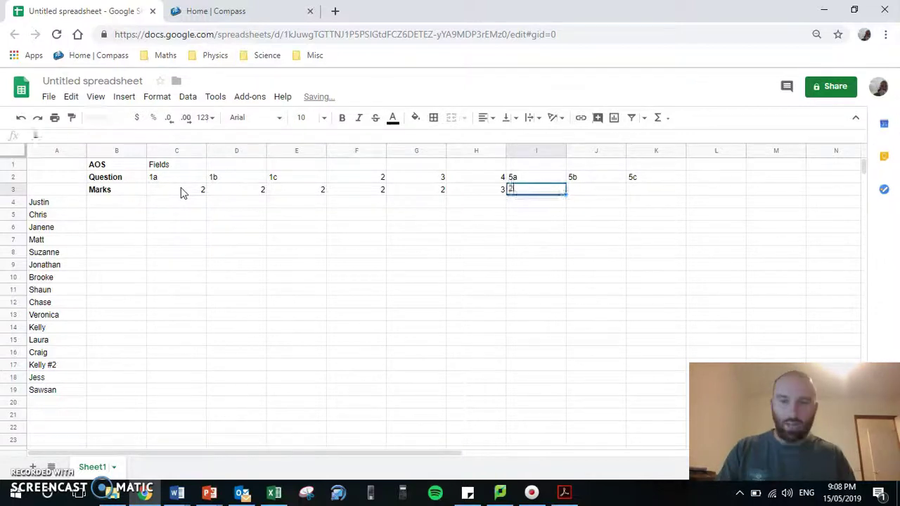
key("Tab")
type("2")
key("Tab")
type("2")
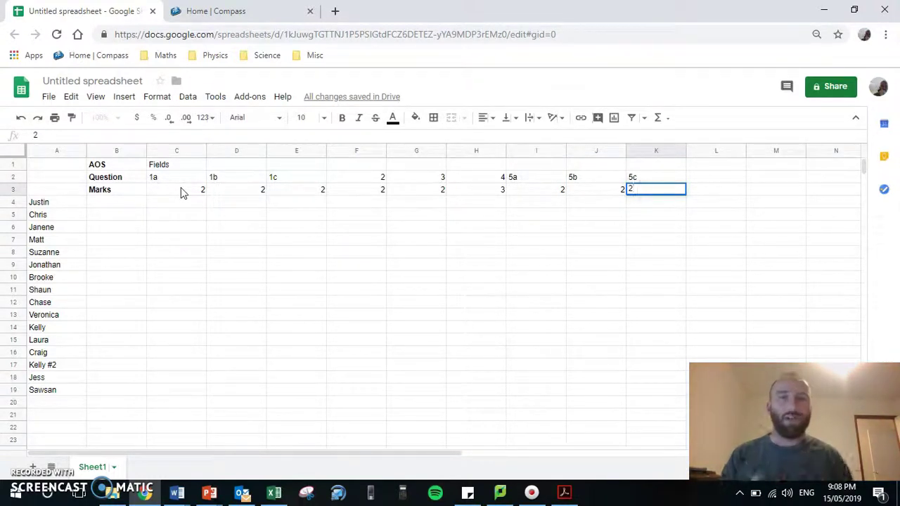
left_click(229, 223)
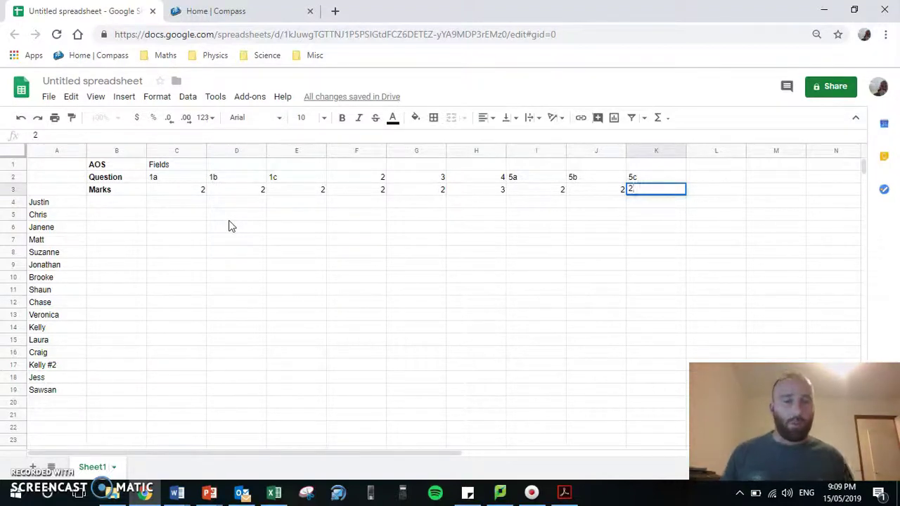
Resize columns C to Z to a width of 20 pixels
left_click(178, 148)
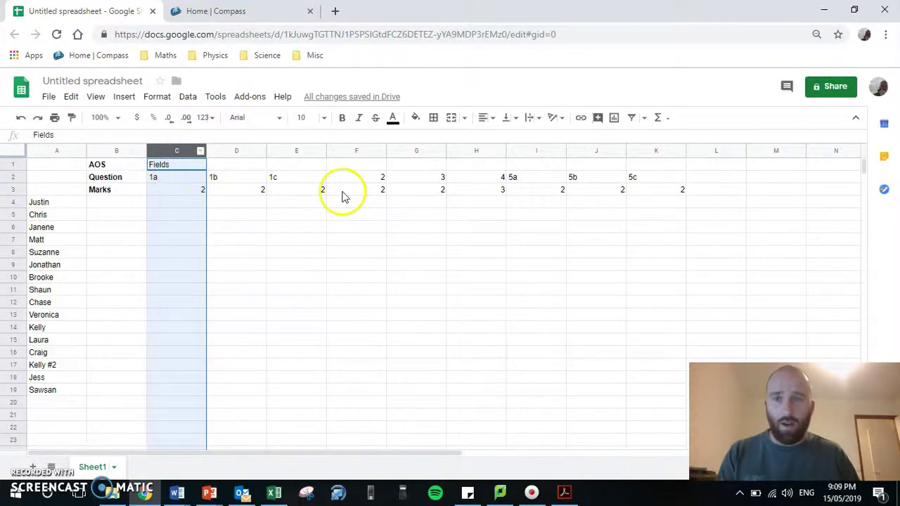
scroll(341, 194, "right", 10)
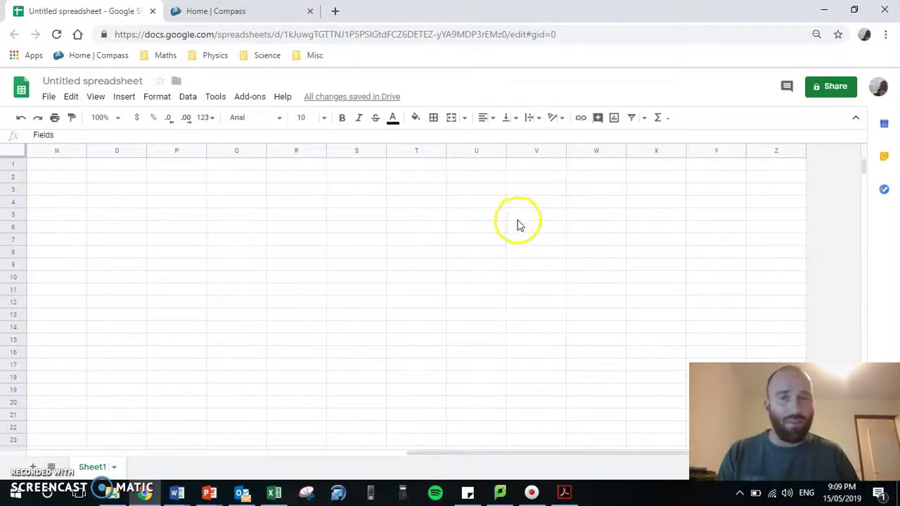
scroll(516, 222, "left", 10)
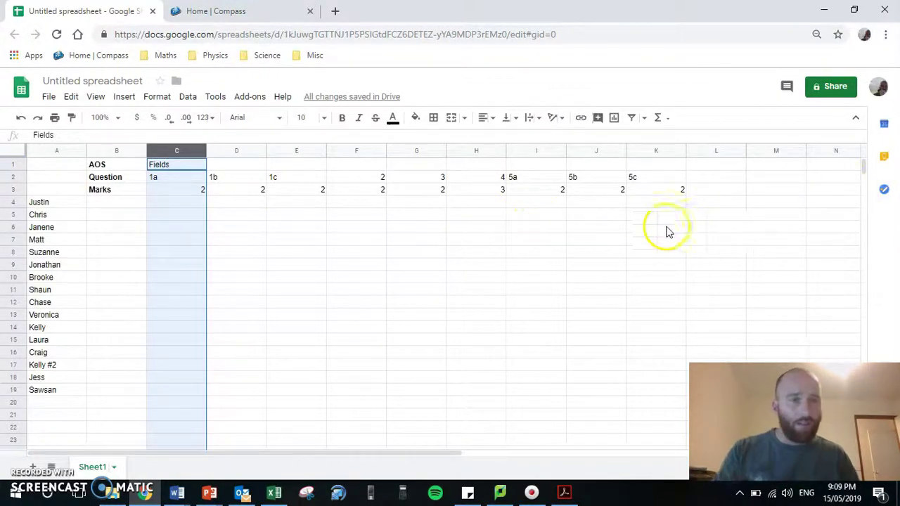
scroll(647, 240, "right", 10)
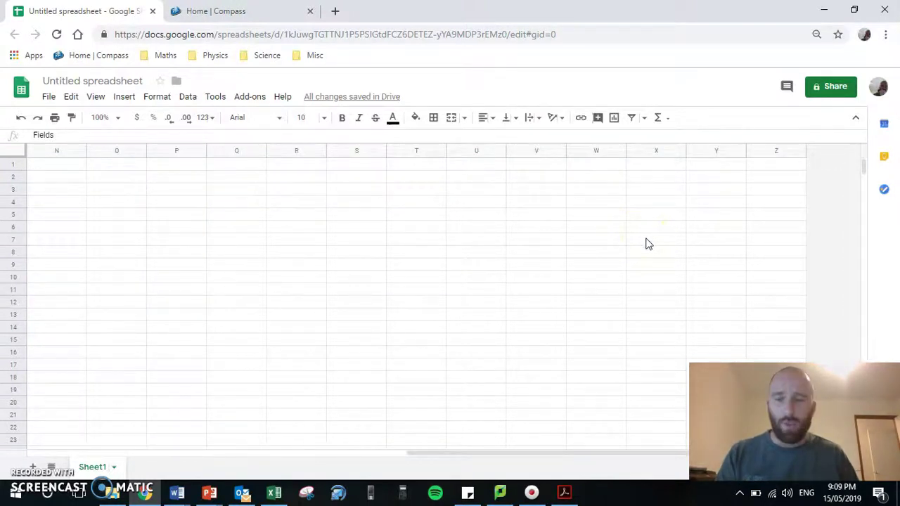
left_click(773, 157, "shift")
scroll(635, 222, "left", 10)
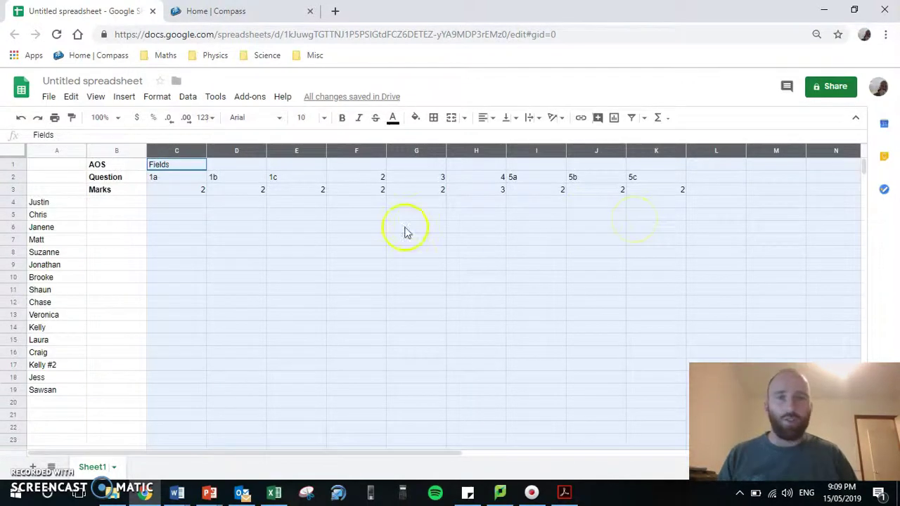
right_click(296, 151)
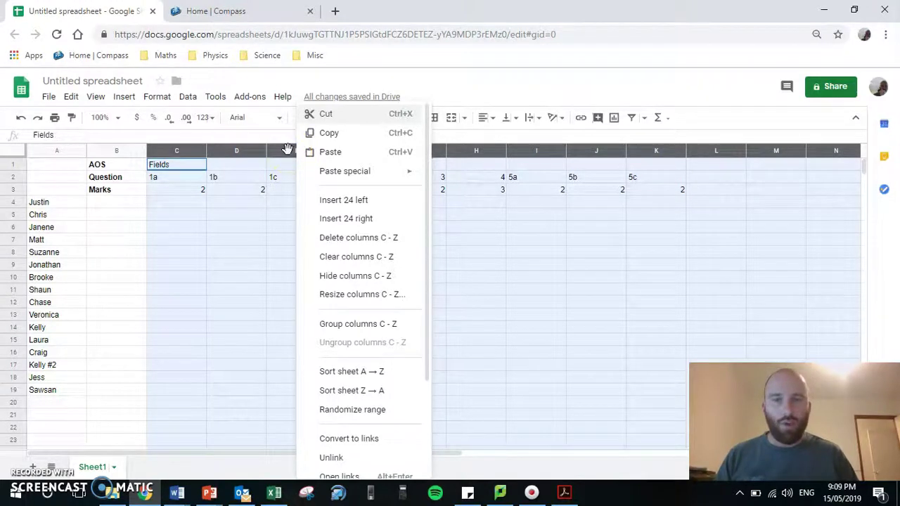
left_click(341, 295)
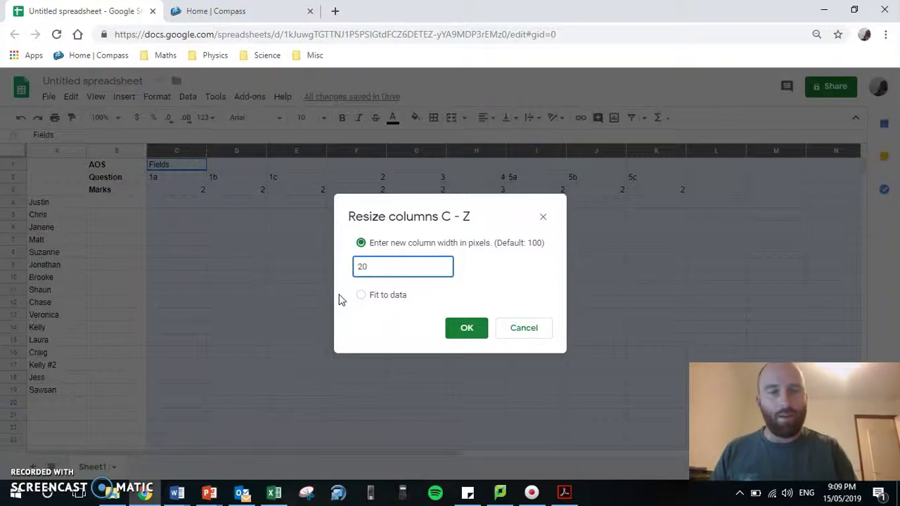
key("Return")
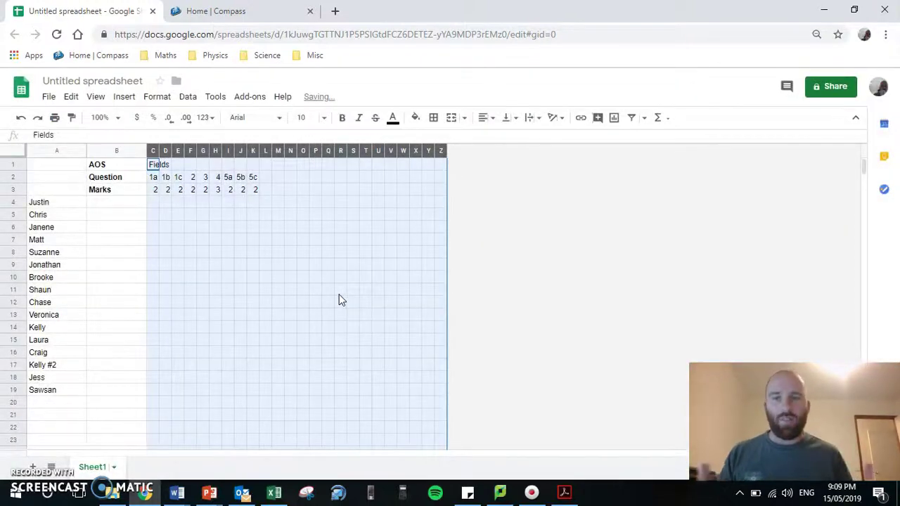
Insert 45 narrow blank columns after column Z, in three batches of 15, starting with columns L to Z selected
left_click(268, 178)
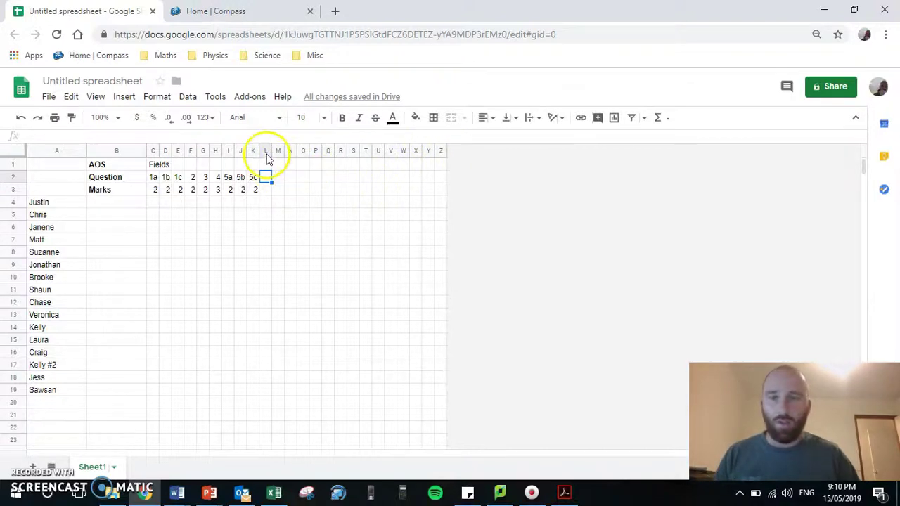
left_click(266, 151)
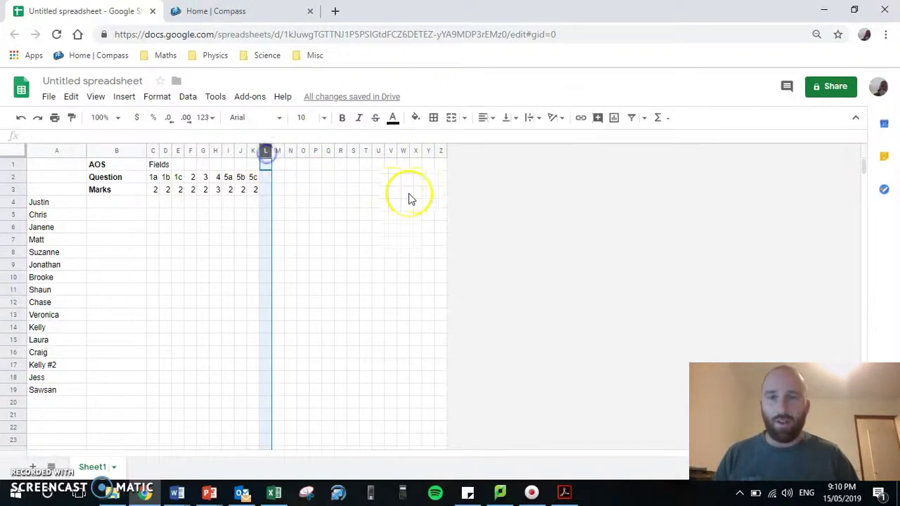
left_click(441, 150, "shift")
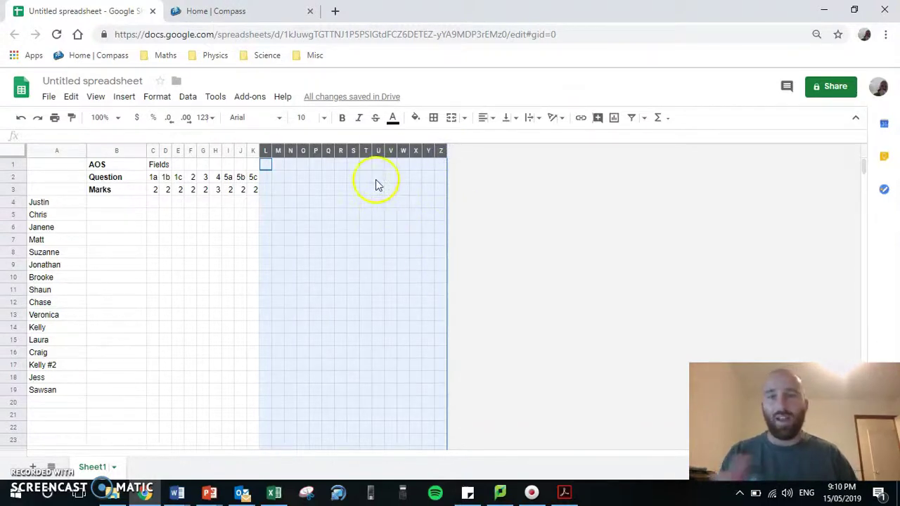
right_click(351, 151)
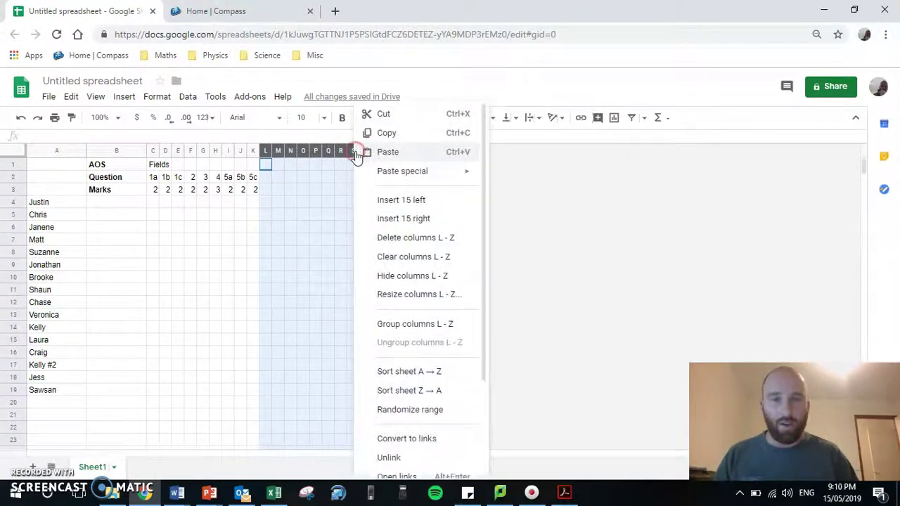
left_click(397, 220)
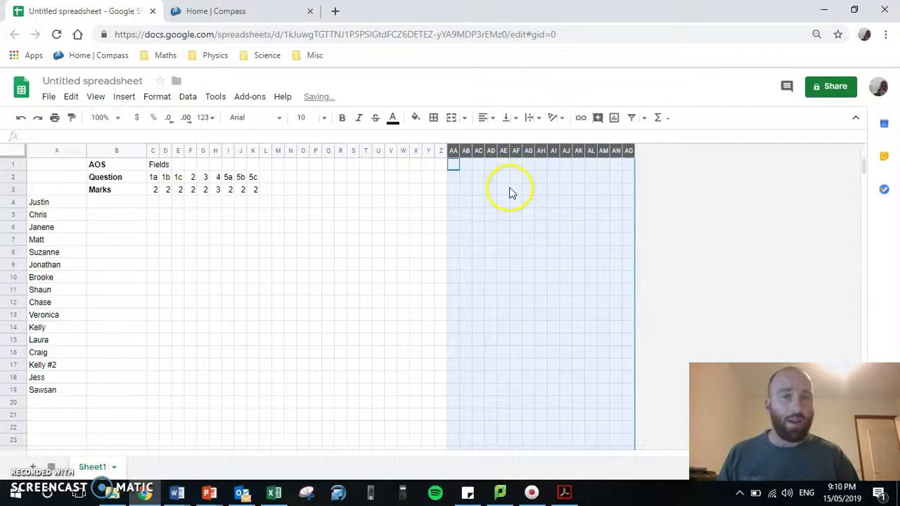
right_click(501, 150)
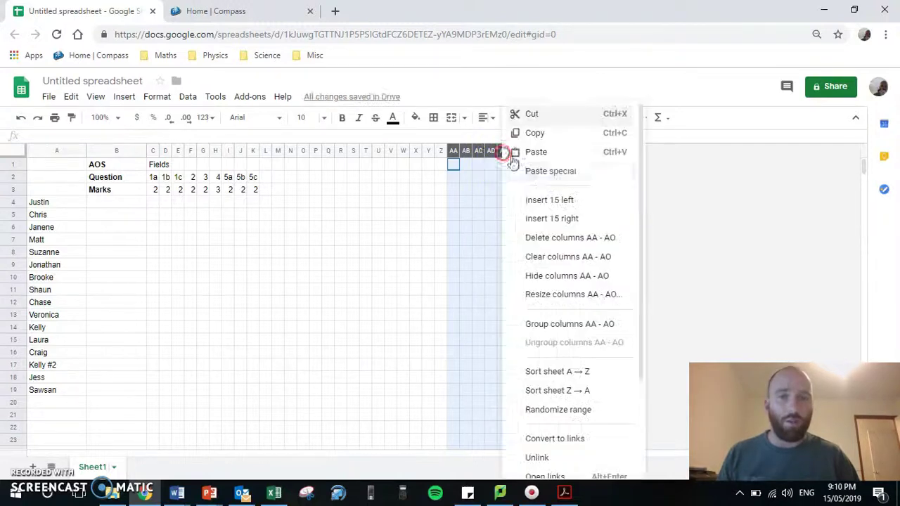
left_click(543, 221)
right_click(653, 152)
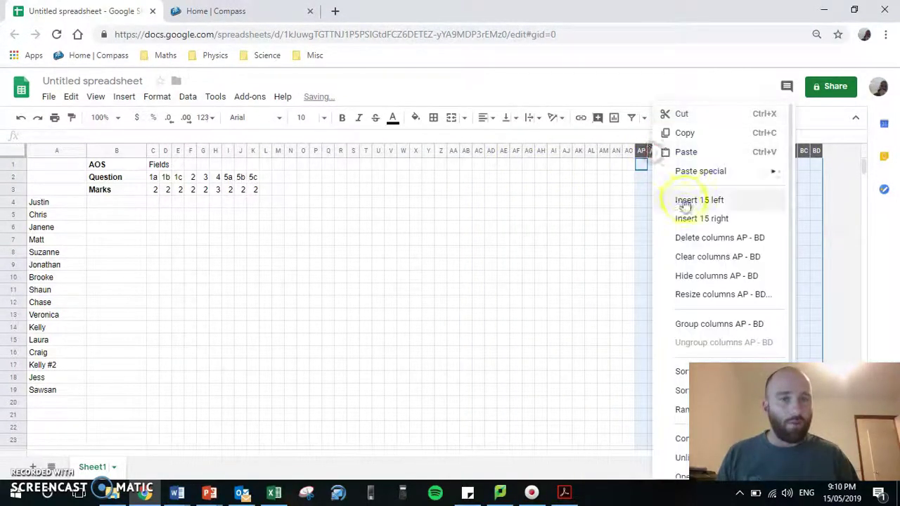
left_click(682, 219)
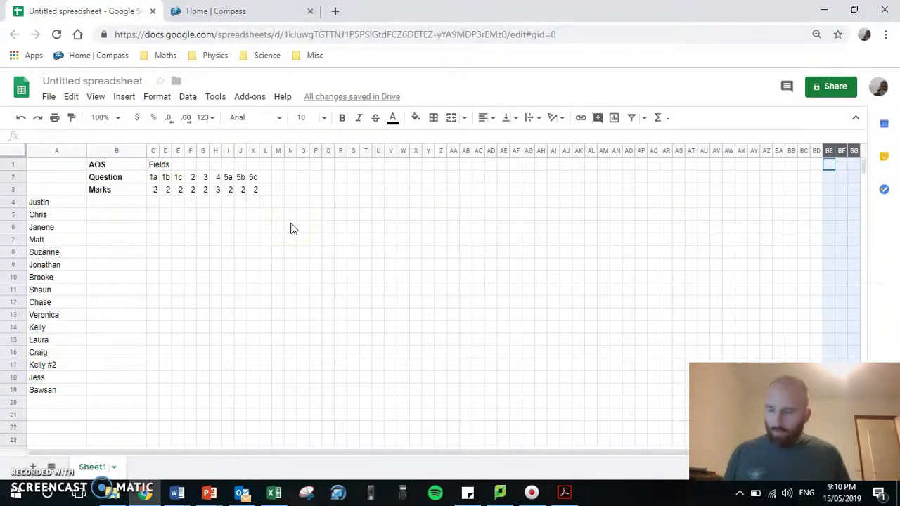
Enter questions 6a, 6b and 6c in cells L2 to N2
left_click(265, 178)
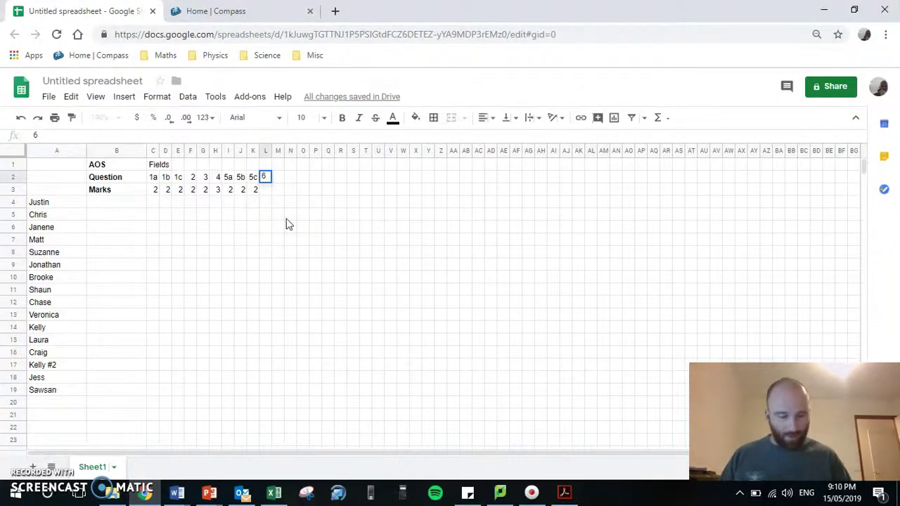
key("Tab")
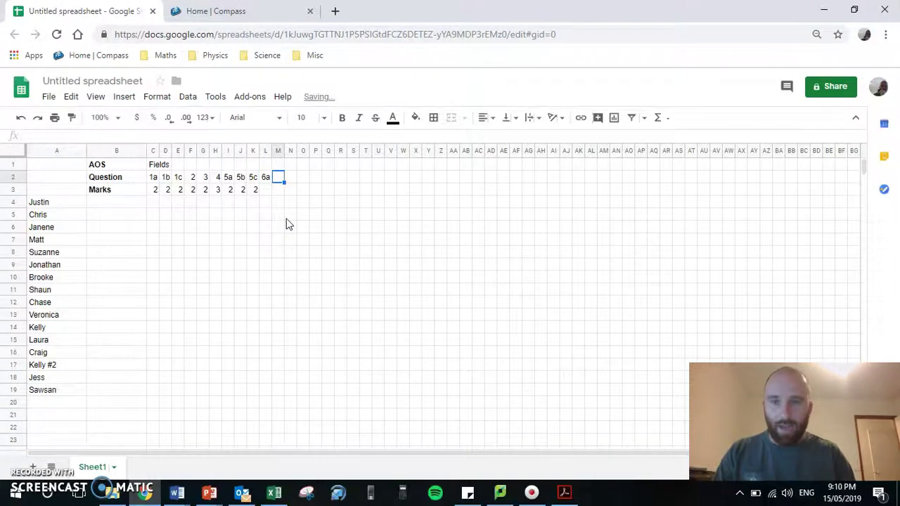
type("6b")
key("Tab")
type("6c")
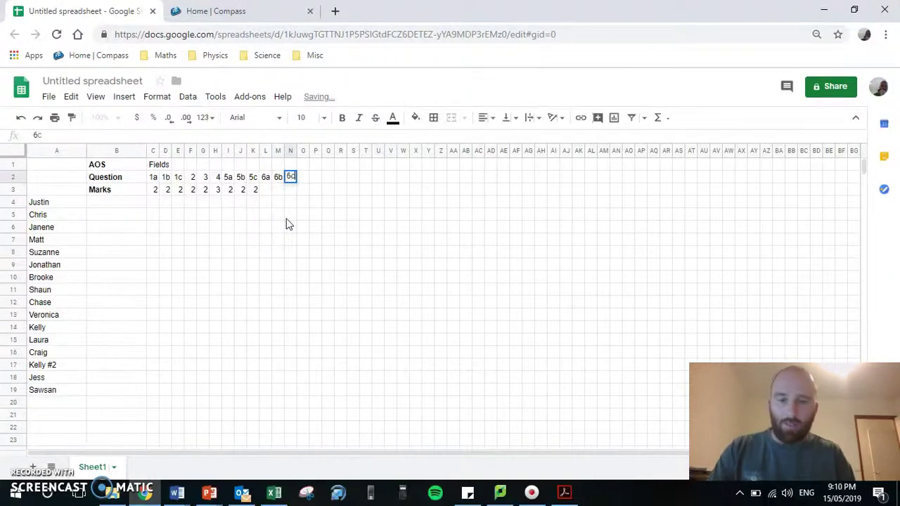
key("Return")
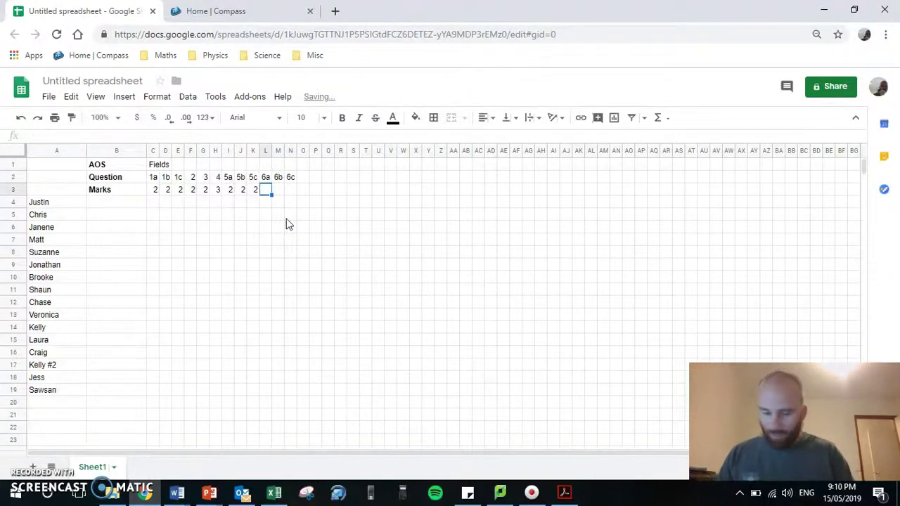
Enter marks of 3, 2 and 2 for questions 6a, 6b and 6c in cells L3 to N3
key("Tab")
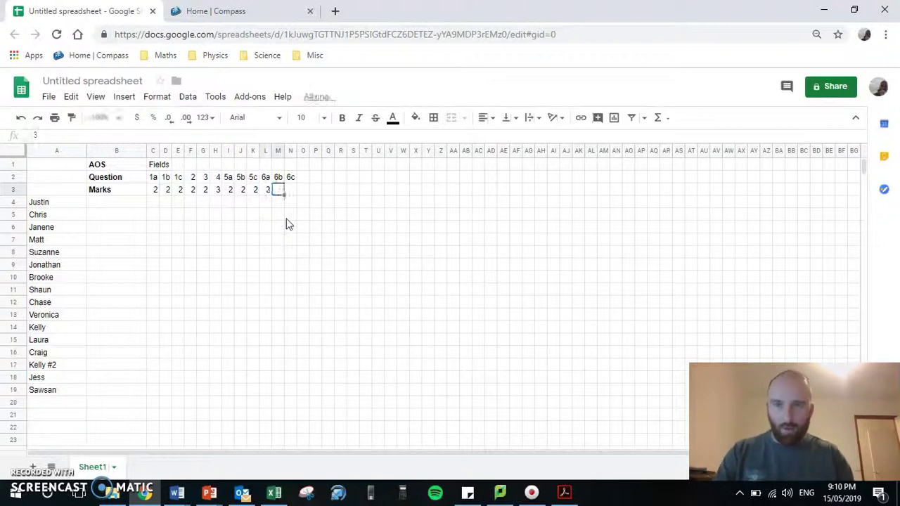
type("2")
key("Tab")
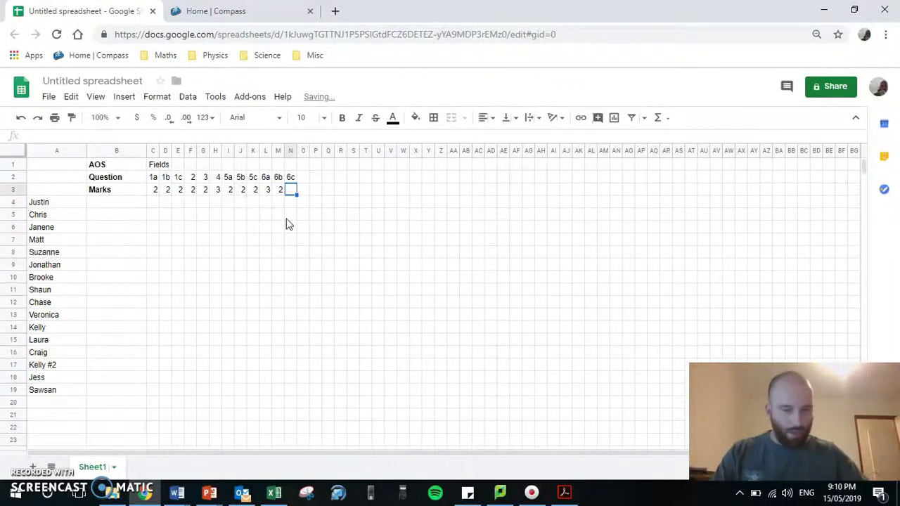
key("Tab")
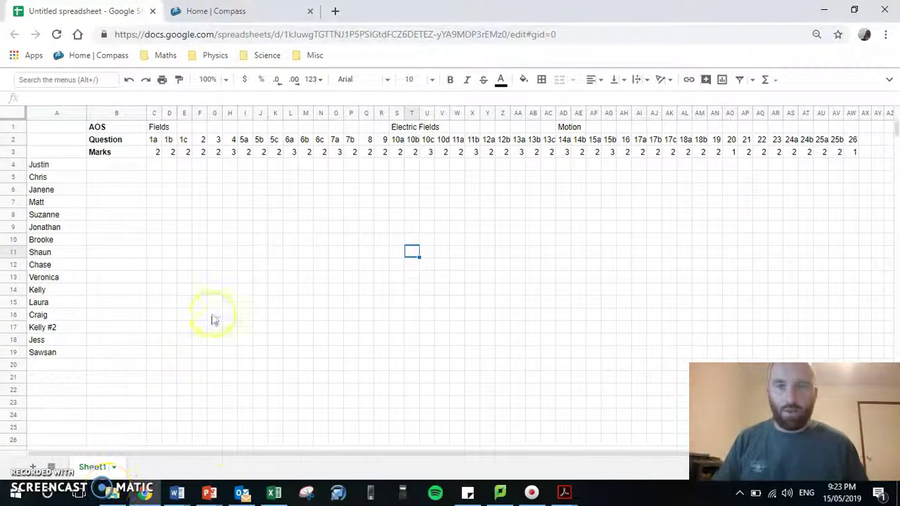
left_click(153, 139)
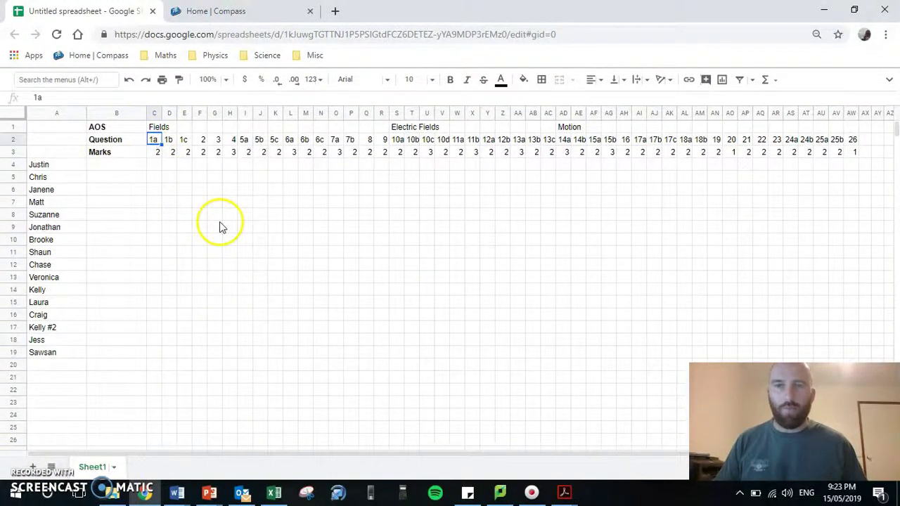
left_click(851, 139)
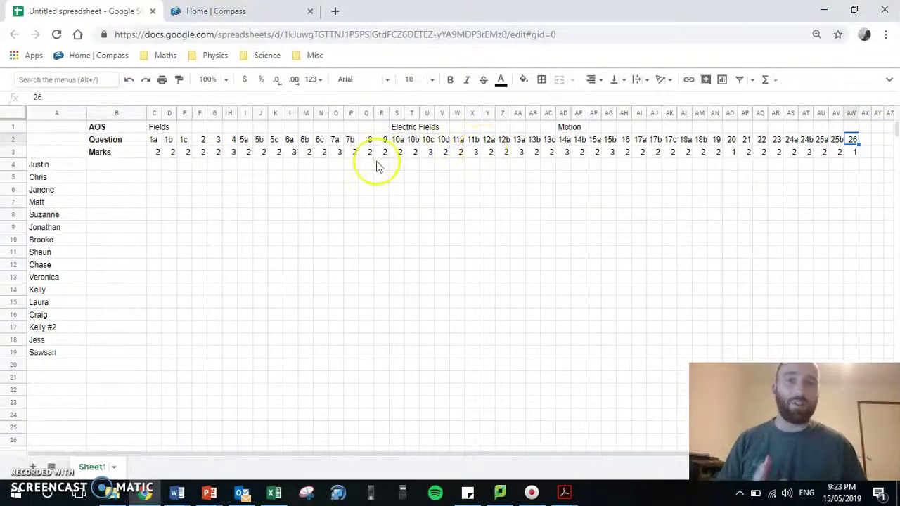
Merge cells C1 to R1 above questions 1a to 9 and centre the Fields heading
left_click_drag(153, 128, 378, 141)
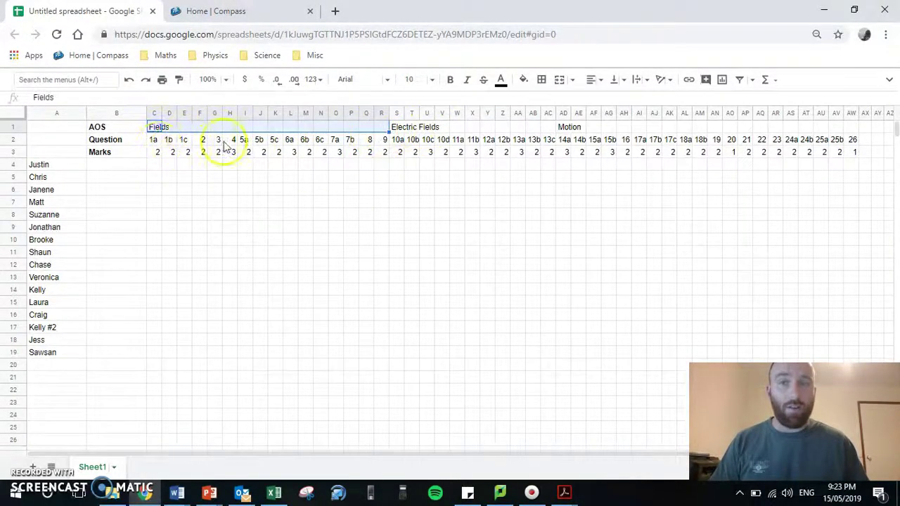
left_click(560, 79)
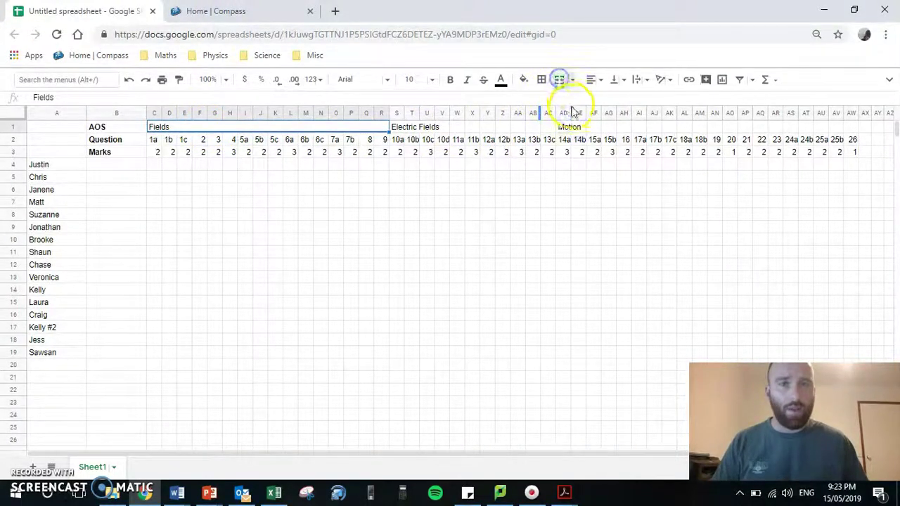
left_click(597, 79)
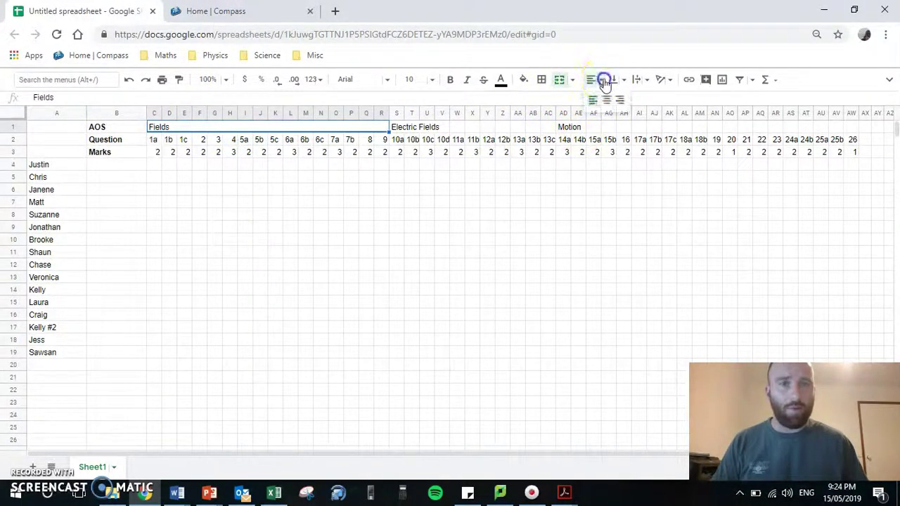
left_click(604, 102)
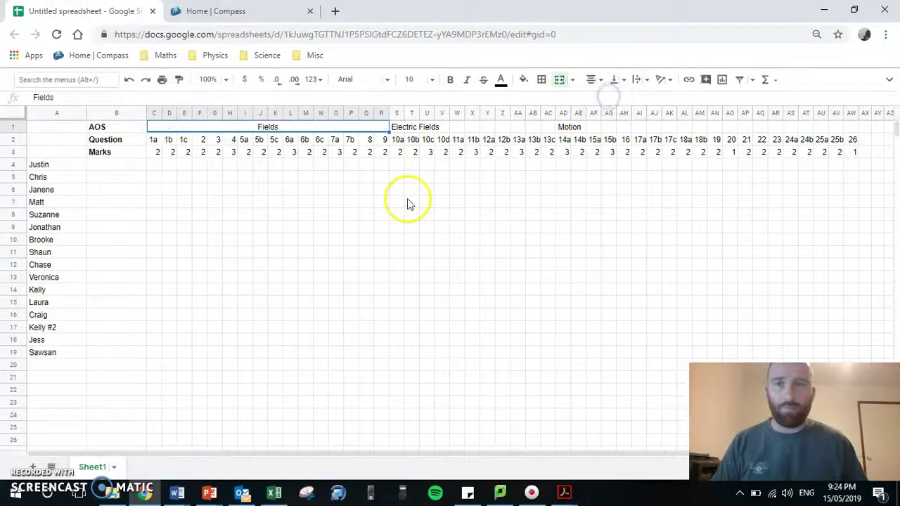
Merge cells S1 to AC1 above questions 10a to 13c and centre the Electric Fields heading
left_click(397, 128)
left_click_drag(397, 128, 546, 126)
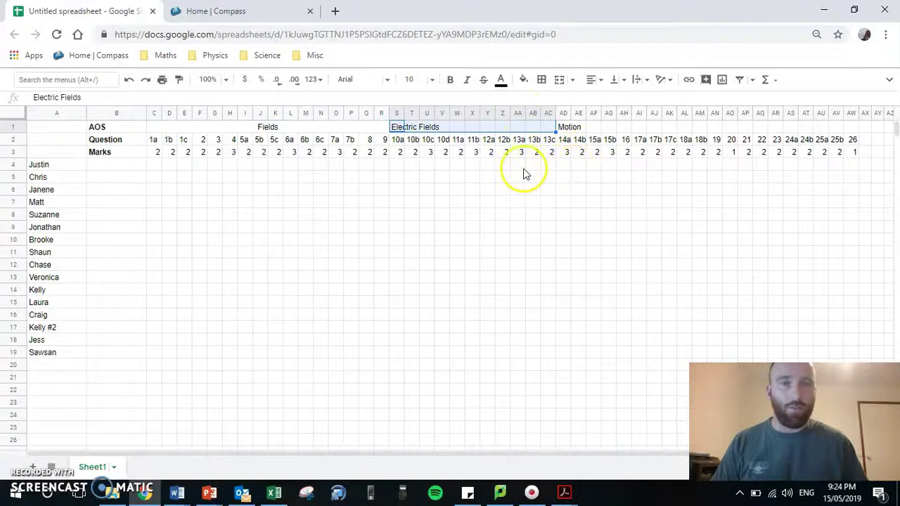
left_click(560, 80)
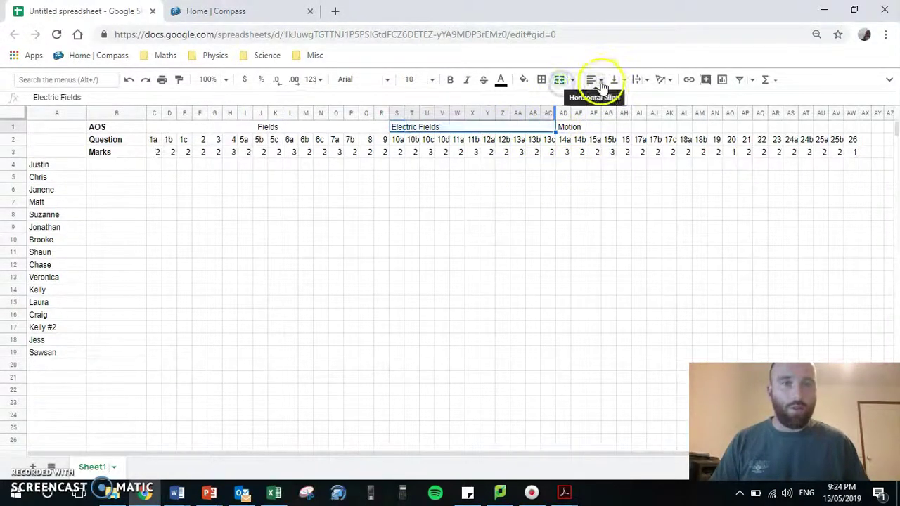
left_click(597, 80)
left_click(607, 99)
Merge cells AD1 to AW1 above questions 14a to 26 and centre the Motion heading
left_click_drag(569, 127, 851, 131)
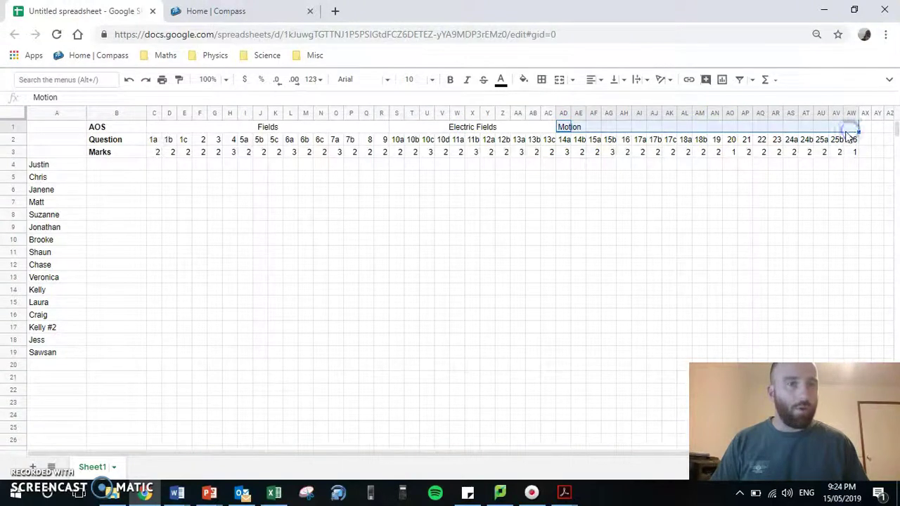
left_click(560, 80)
left_click(595, 79)
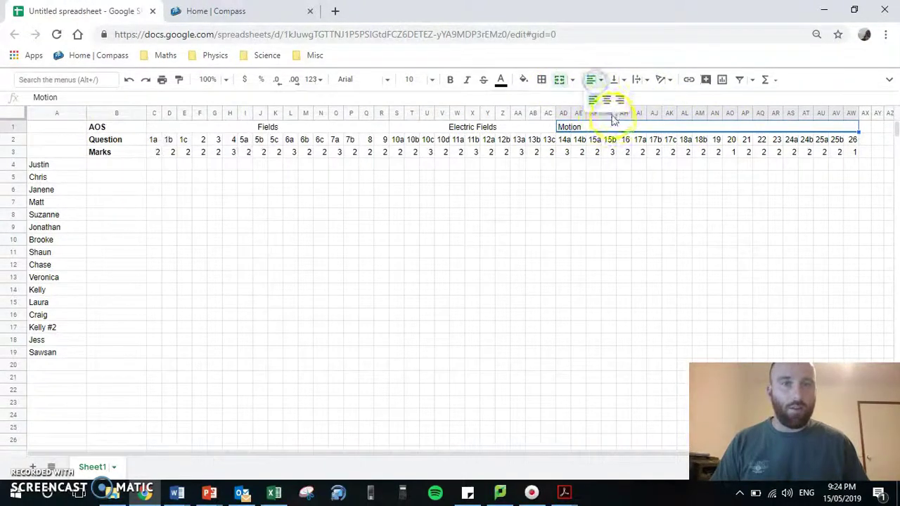
left_click(607, 103)
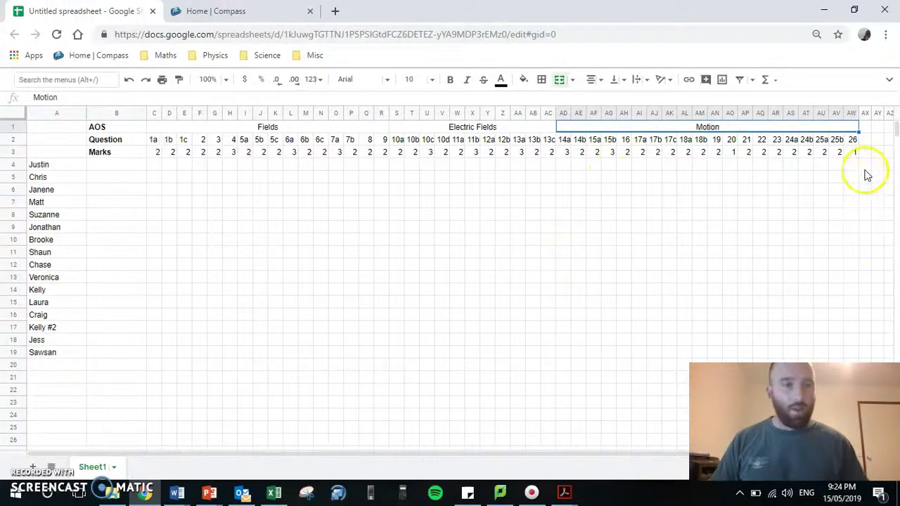
Merge cells AX1 and AX2, rotate their text up, and enter the heading "Fields"
left_click(865, 140)
scroll(809, 204, "right", 3)
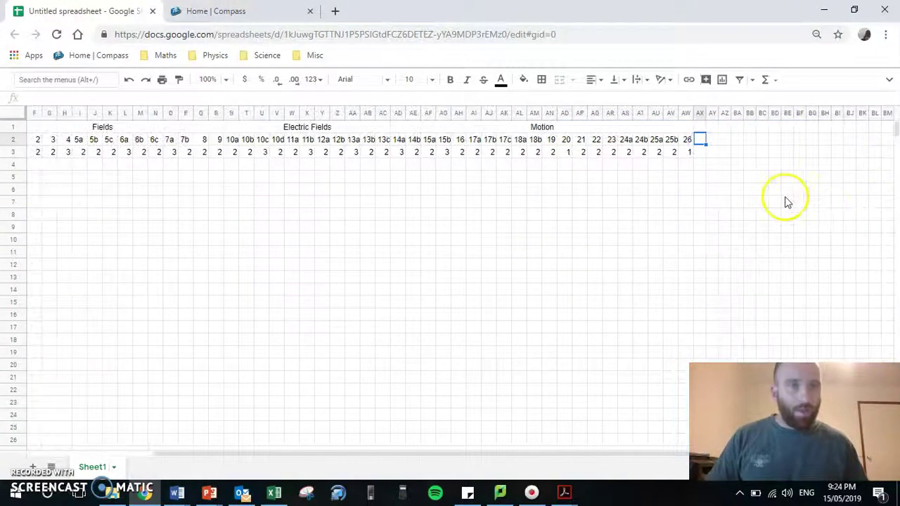
left_click(624, 133)
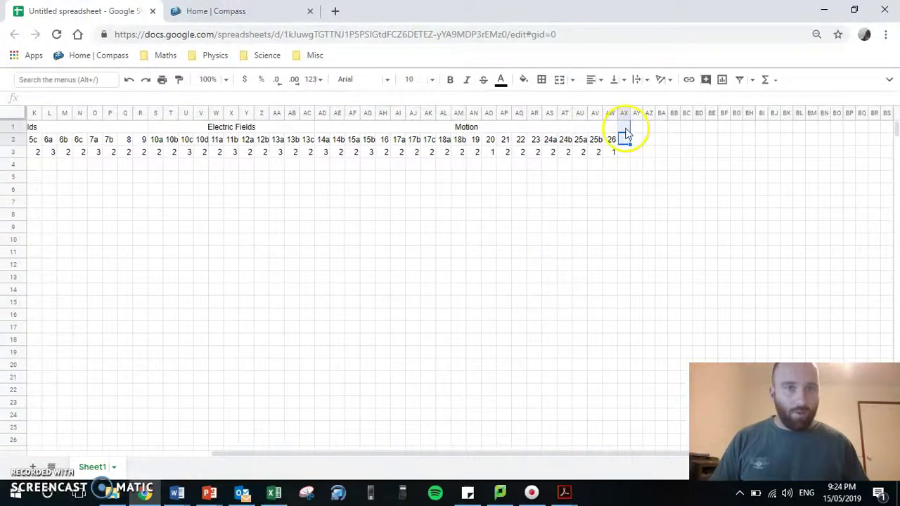
left_click(559, 79)
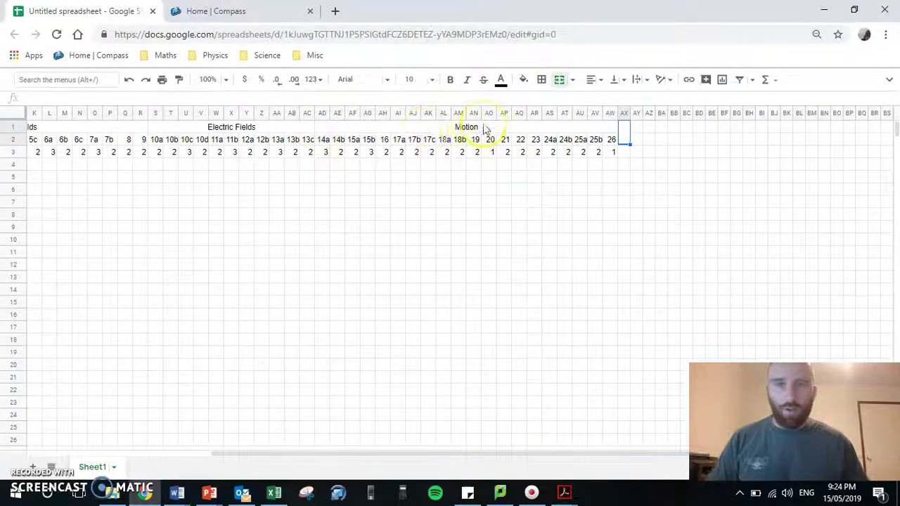
left_click(664, 80)
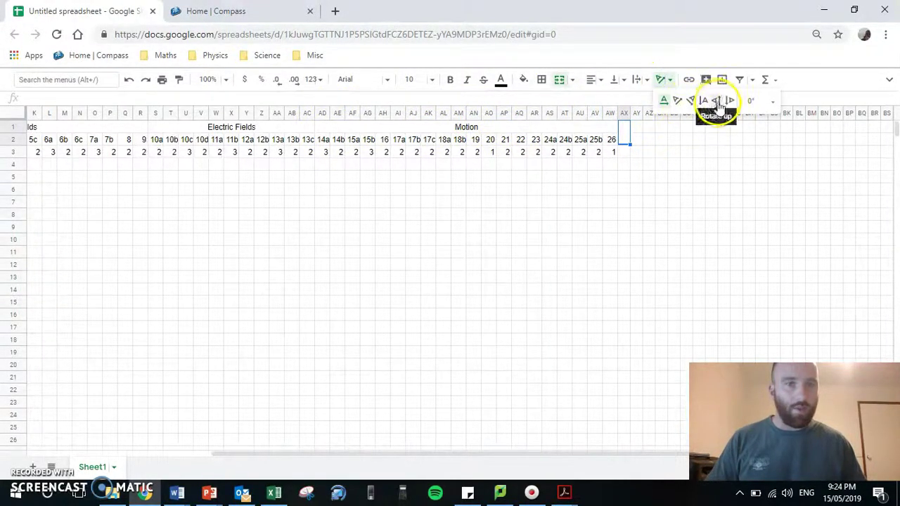
left_click(716, 100)
left_click(625, 139)
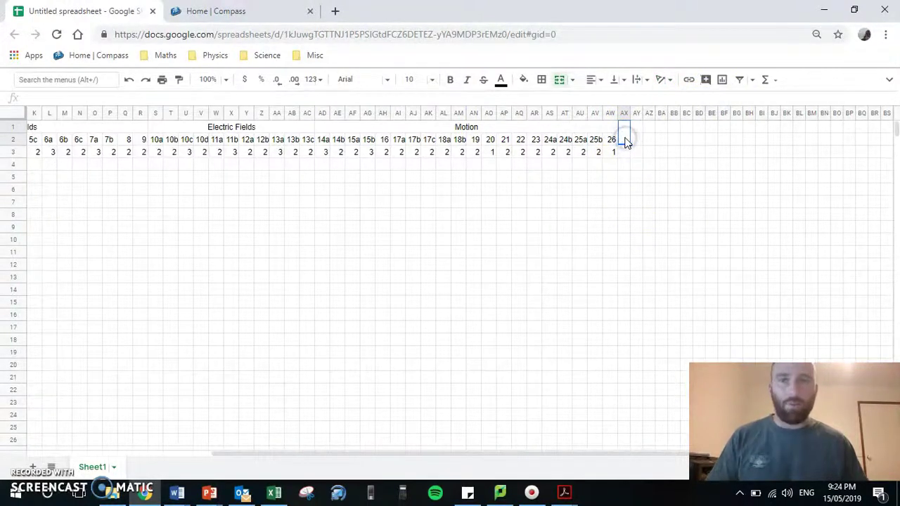
type("Fields")
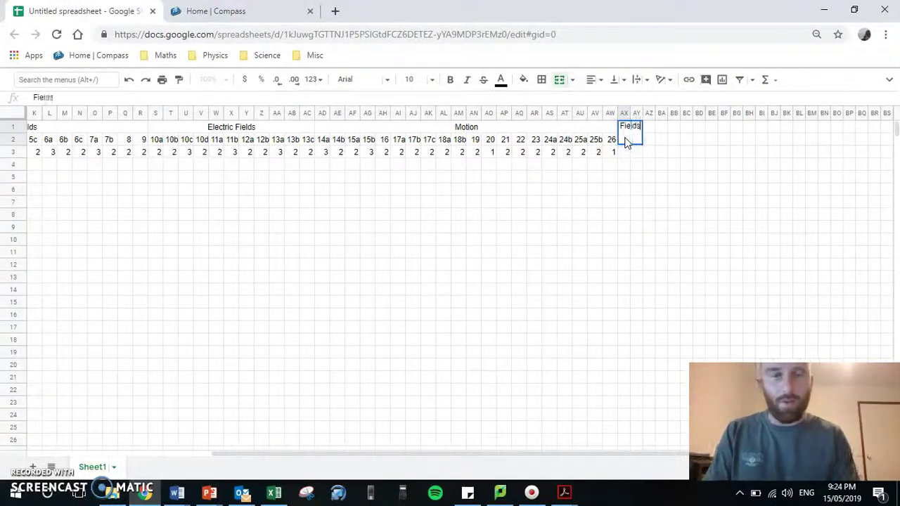
key("Return")
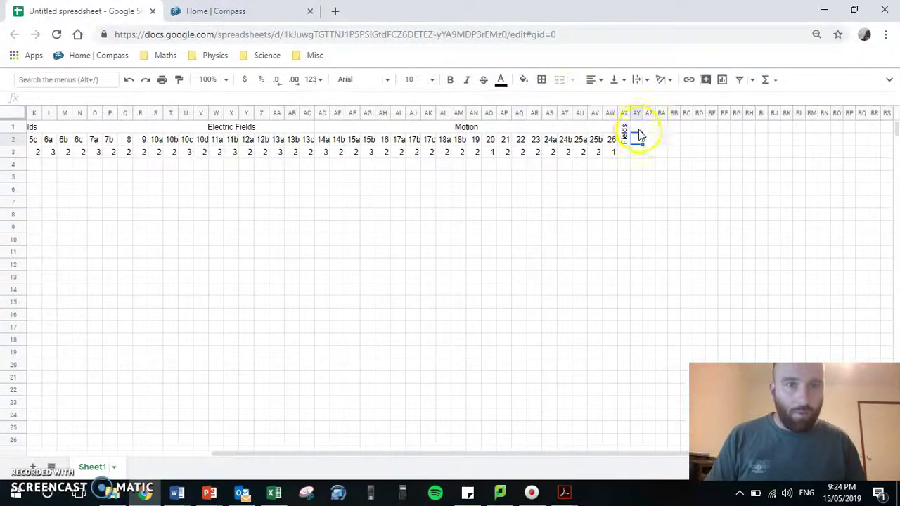
Merge cells AY1 and AY2, rotate their text up, and enter the heading "E/Fields"
left_click_drag(639, 135, 636, 127)
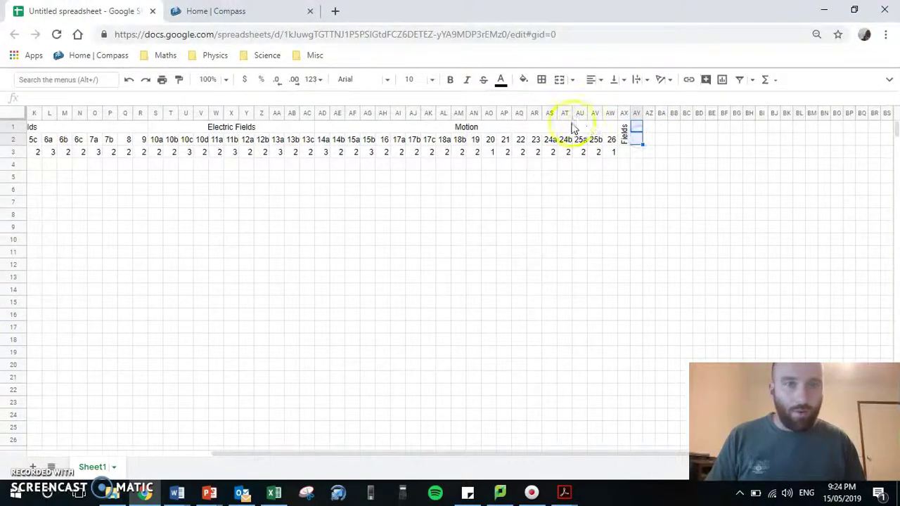
left_click(559, 79)
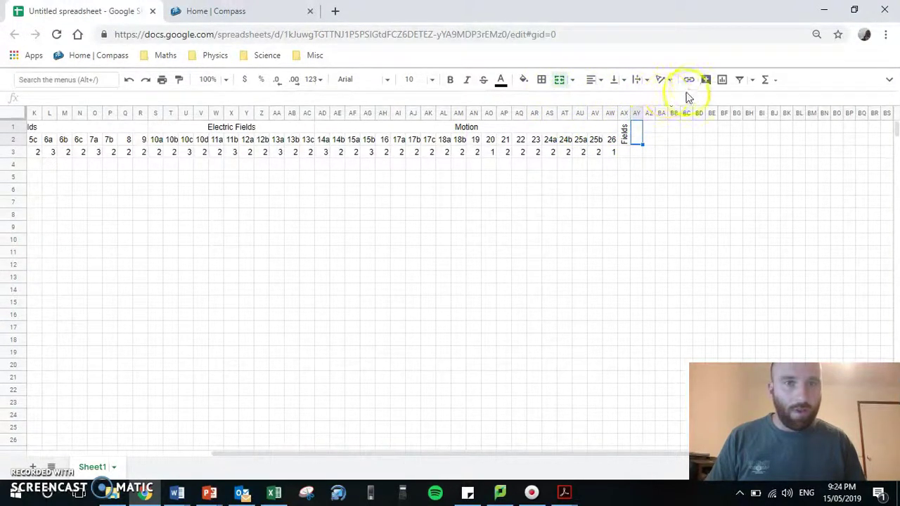
left_click(662, 80)
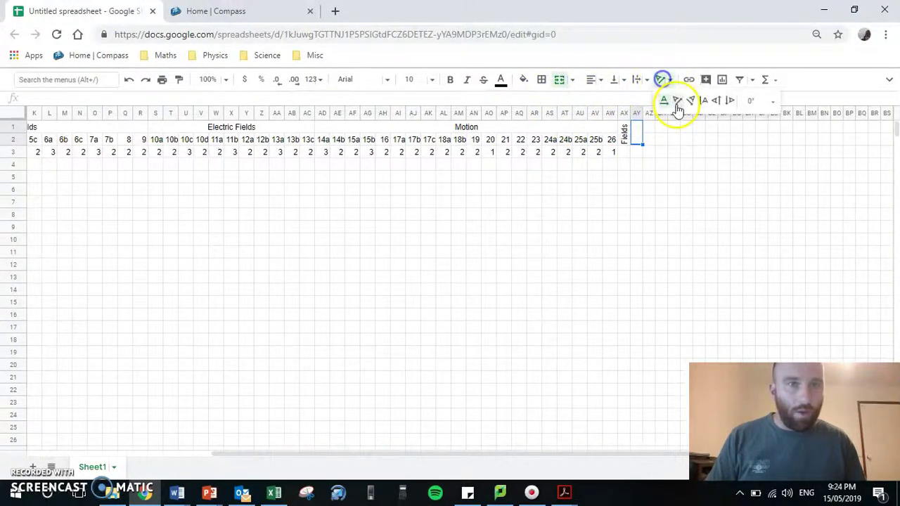
left_click(717, 104)
type("E")
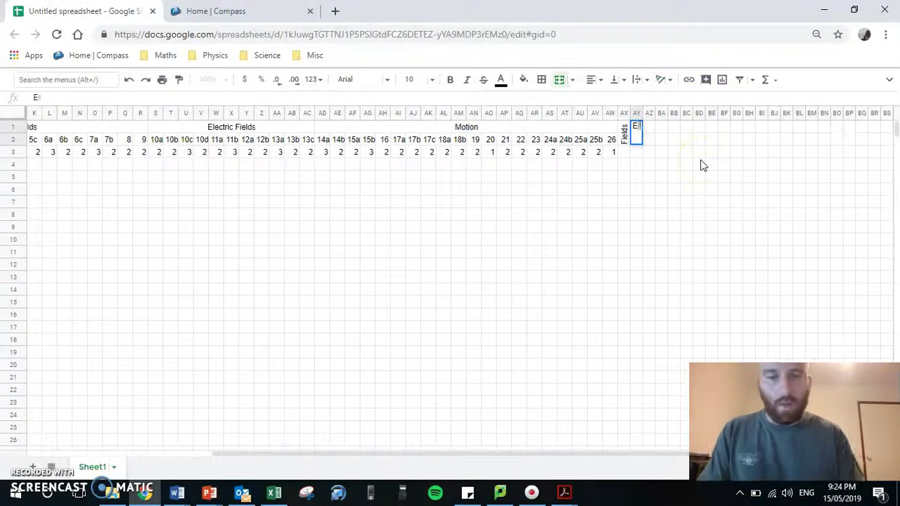
type("/Fields")
key("Tab")
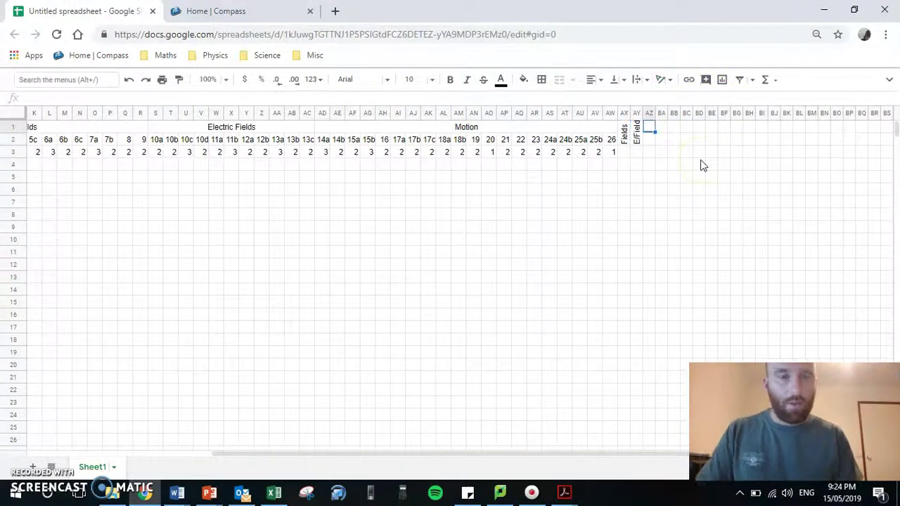
Merge cells AZ1 and AZ2, rotate their text up, and enter the heading "Motion"
key("Down")
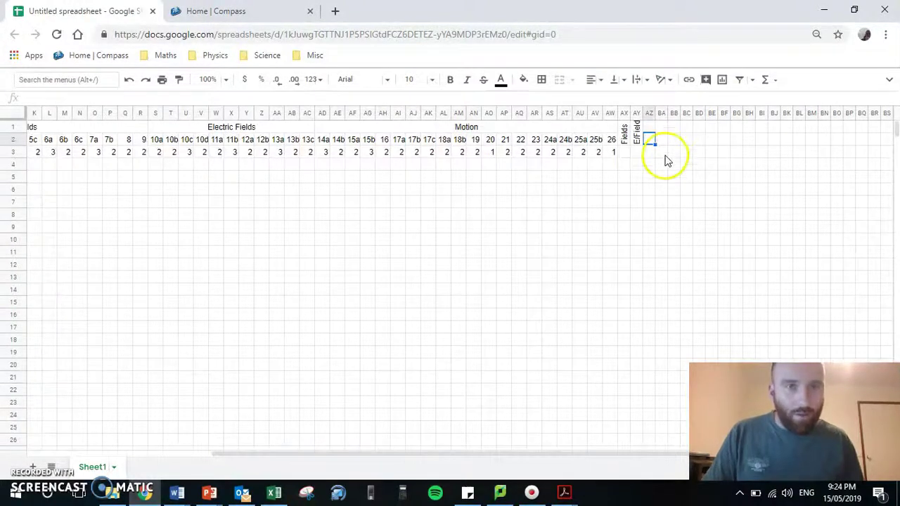
left_click_drag(648, 131, 652, 144)
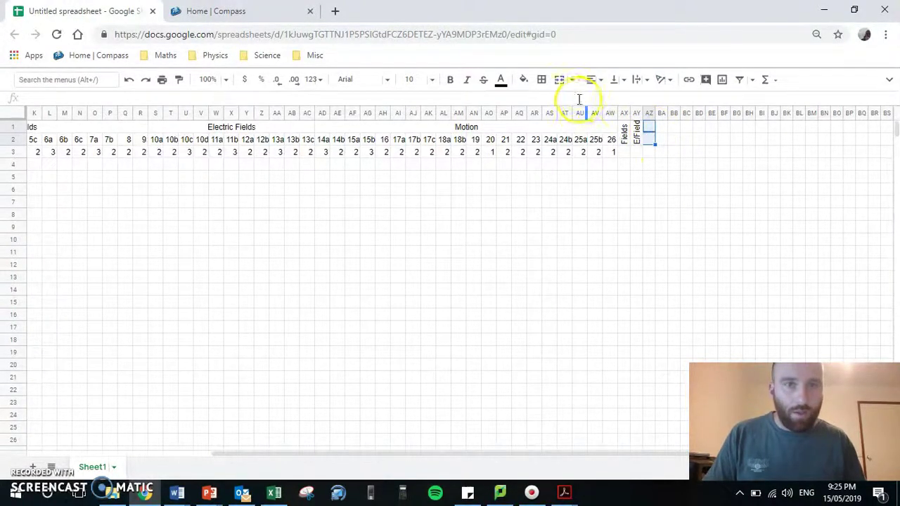
left_click(559, 79)
left_click(664, 79)
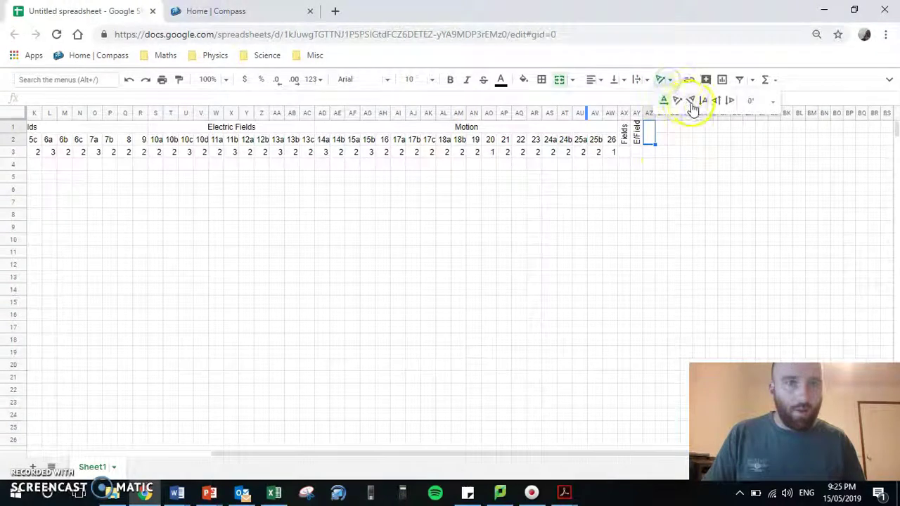
left_click(715, 99)
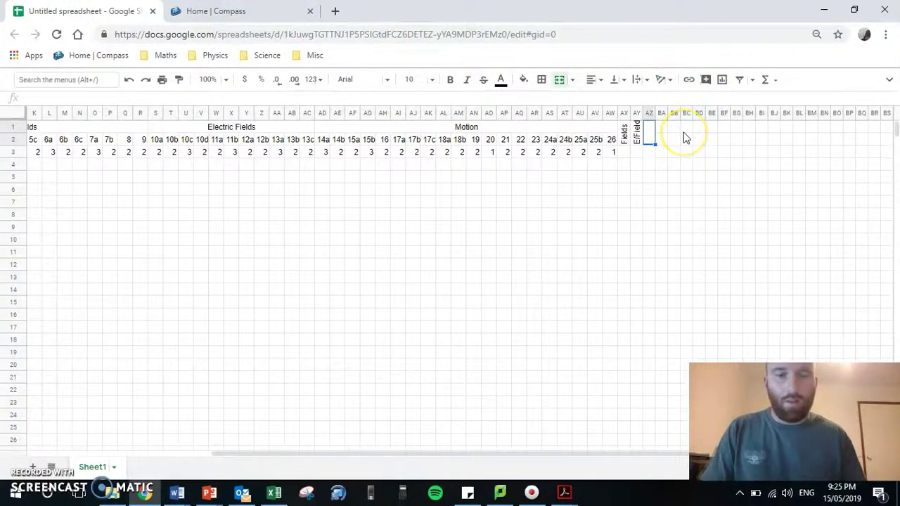
type("Motion")
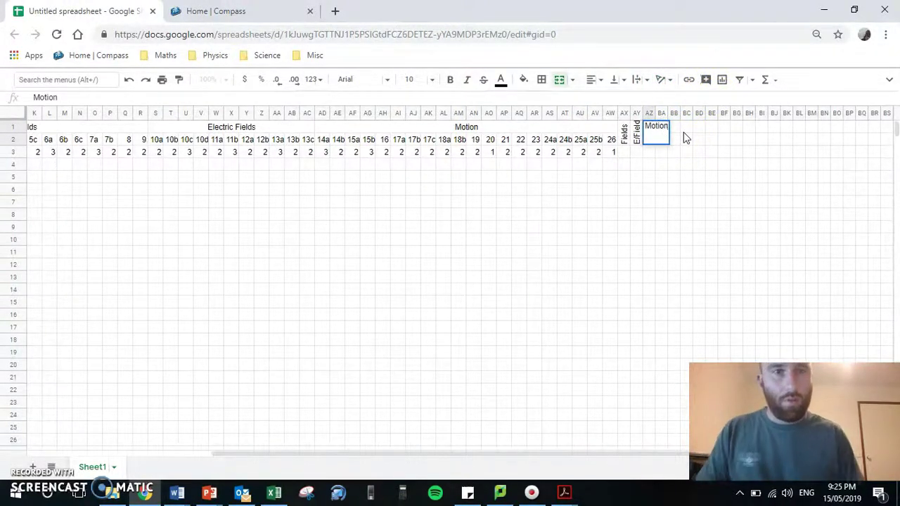
left_click(662, 213)
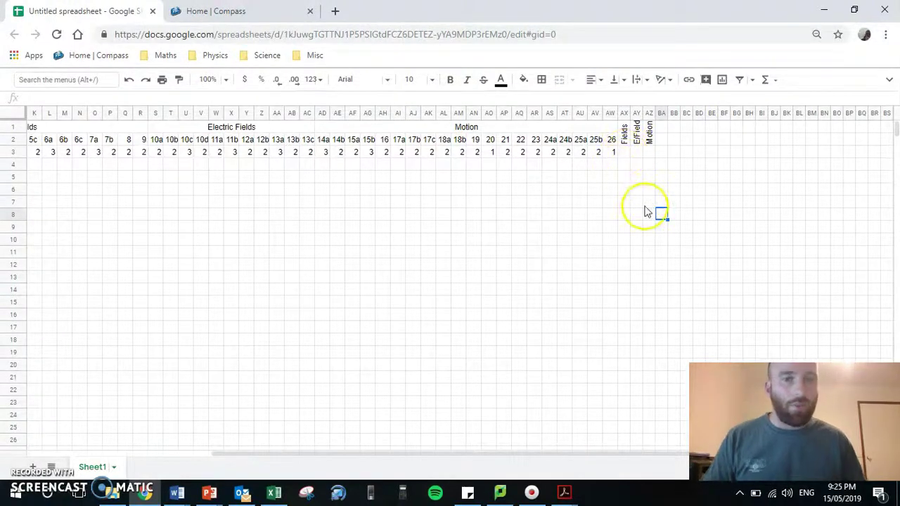
scroll(653, 219, "left", 2)
scroll(665, 227, "left", 4)
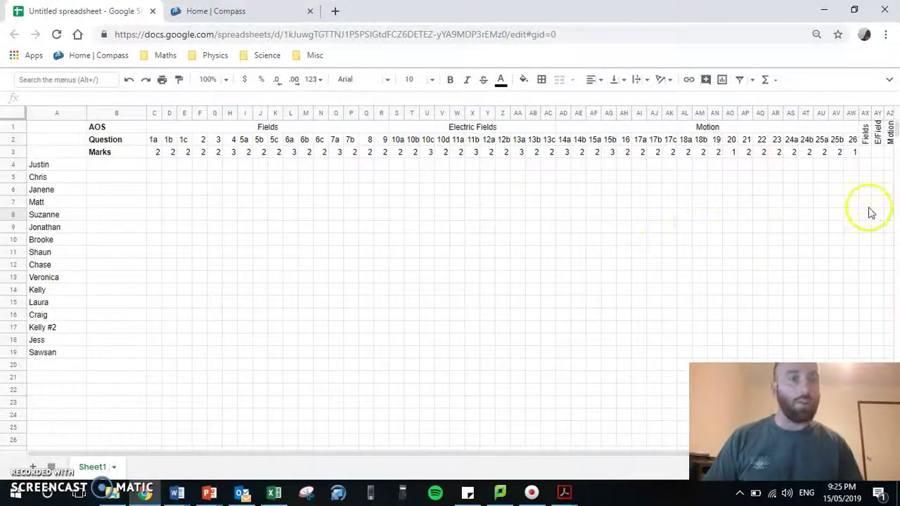
left_click(866, 154)
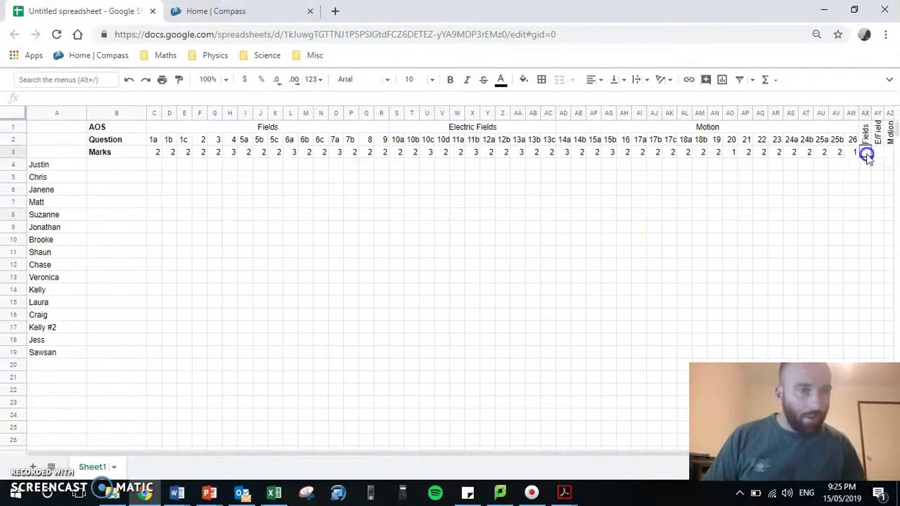
left_click(131, 152)
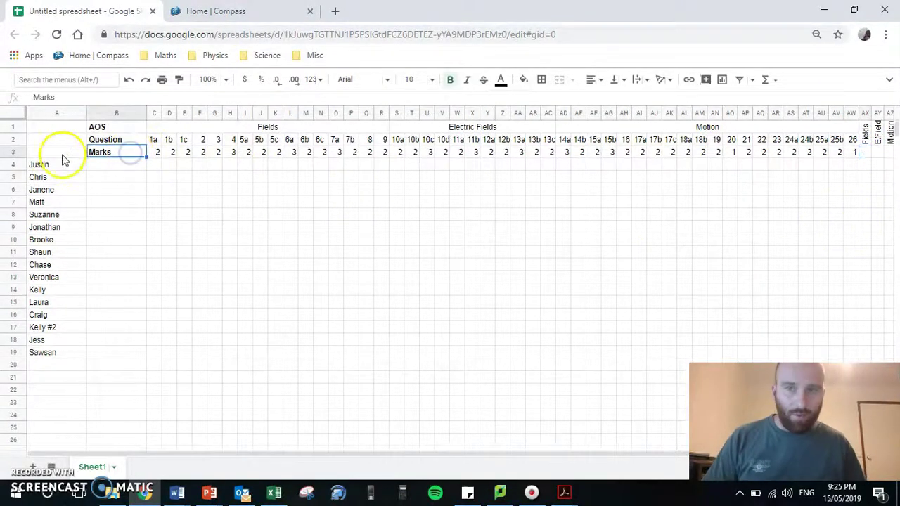
Enter a SUM formula in AX3 that totals the Fields question marks in C3:R3
left_click(14, 152)
left_click(869, 152)
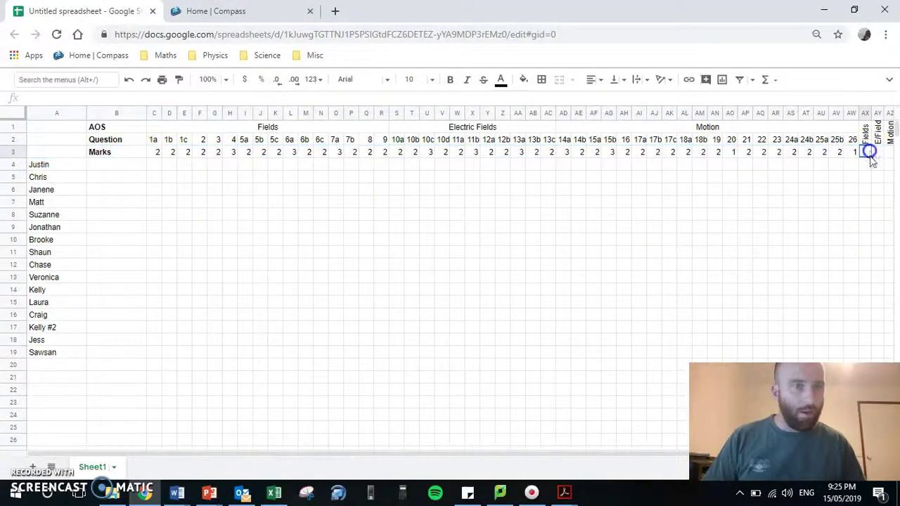
left_click(66, 103)
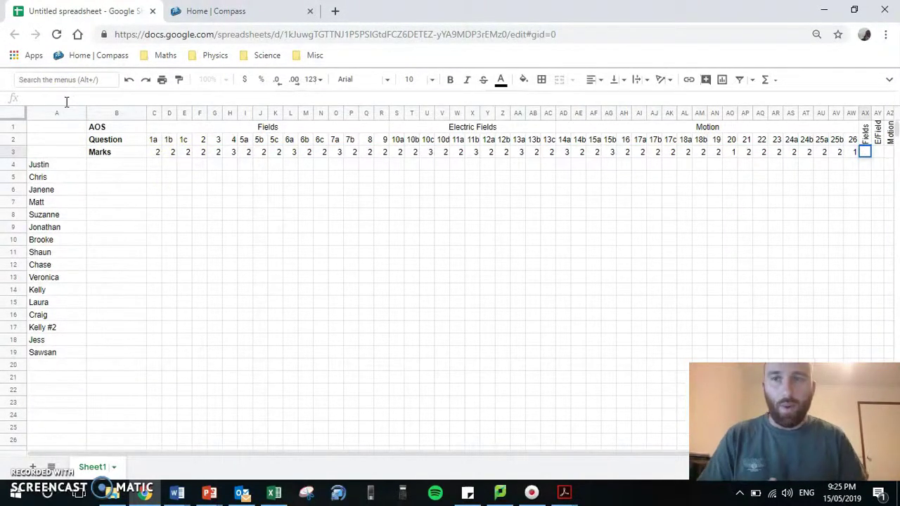
type("=sum")
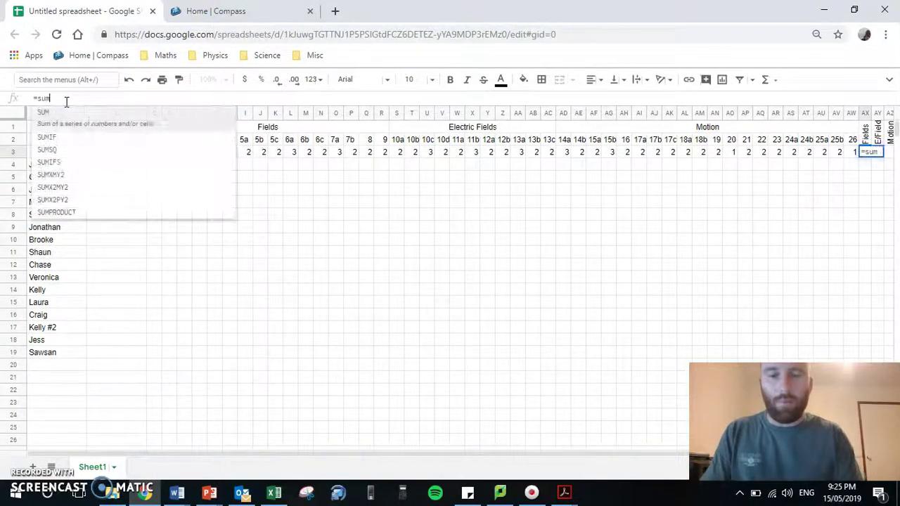
type("(")
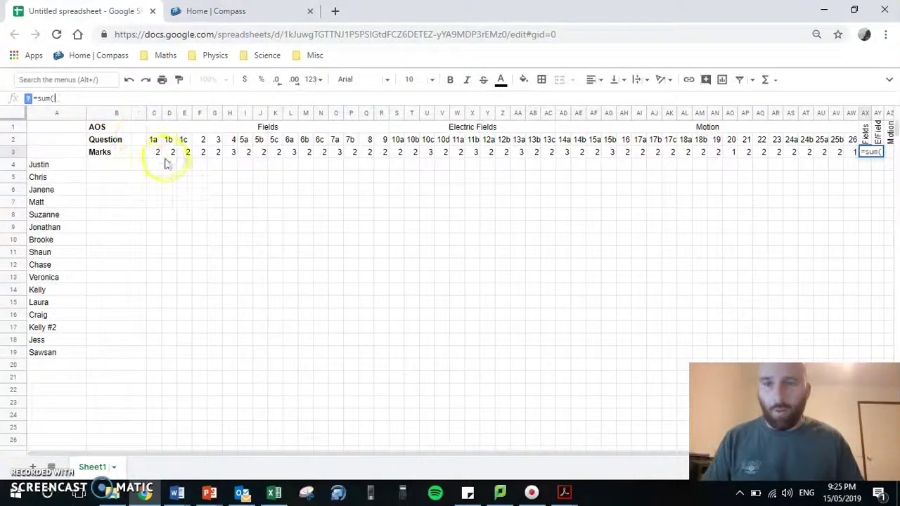
left_click_drag(157, 152, 385, 152)
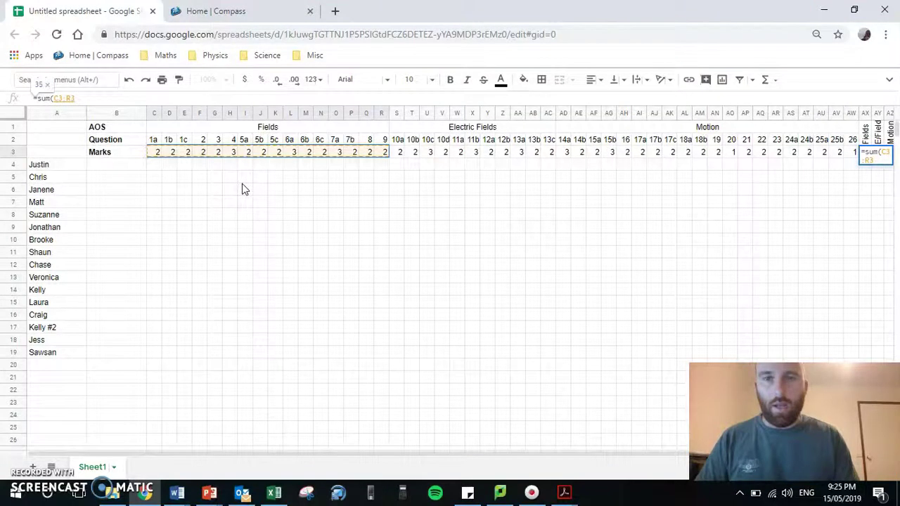
key("Return")
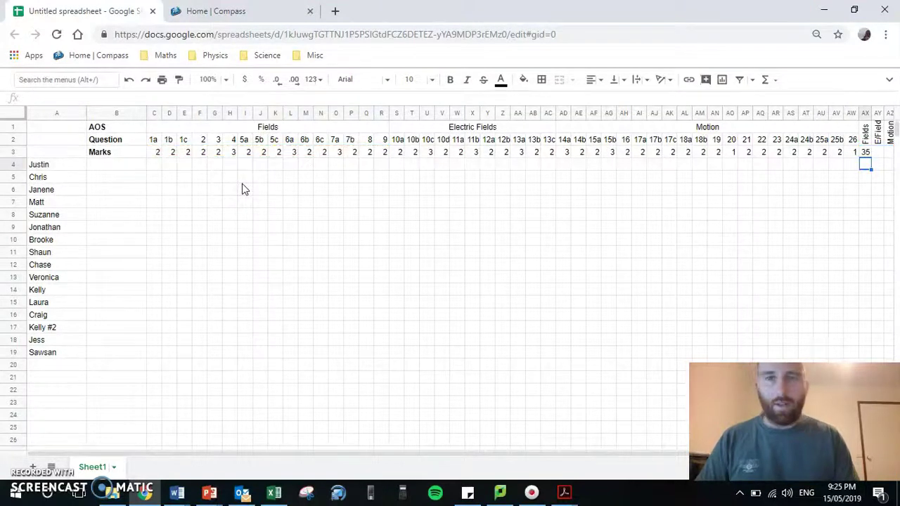
left_click(865, 152)
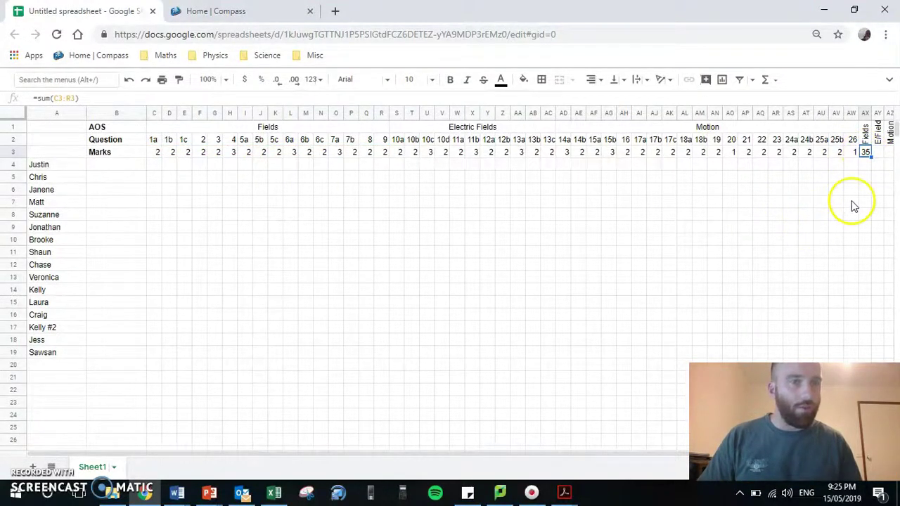
Enter a SUM formula in AY3 that totals the Electric Fields question marks in S3:AC3
left_click(877, 154)
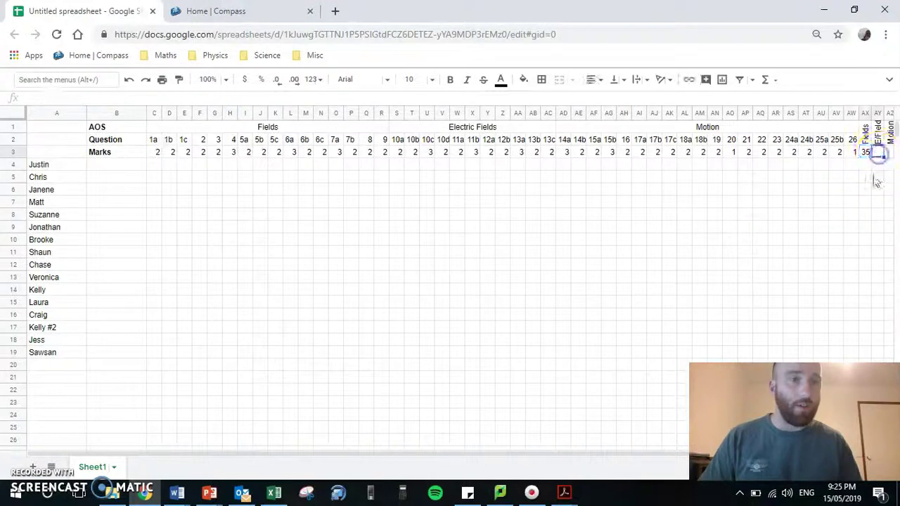
type("=")
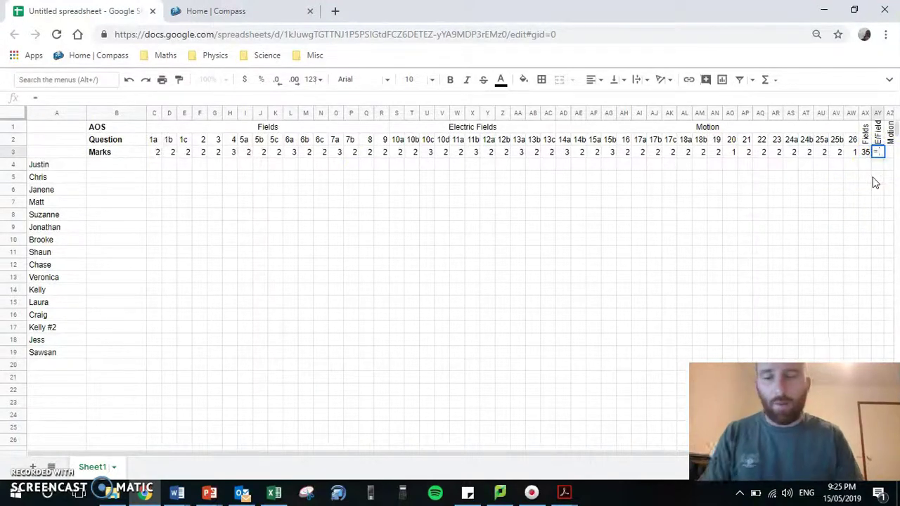
type("sum(")
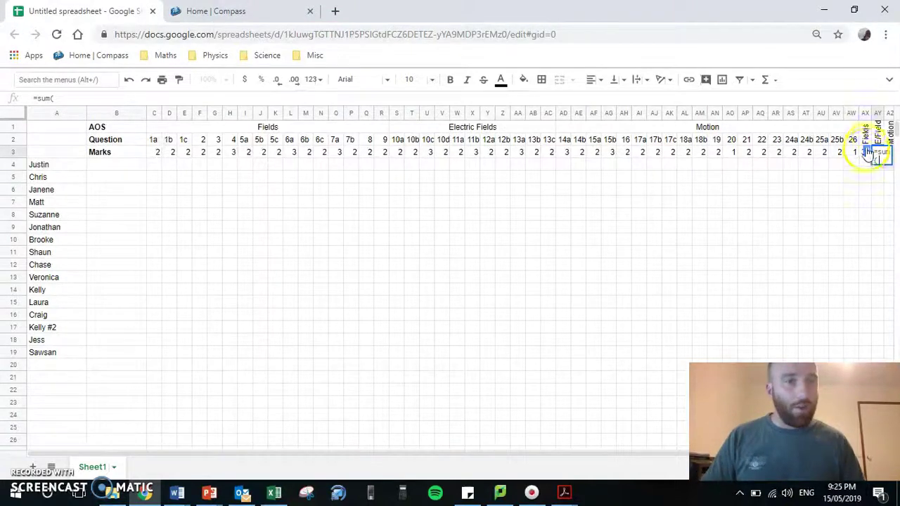
left_click(398, 153)
left_click_drag(398, 156, 553, 159)
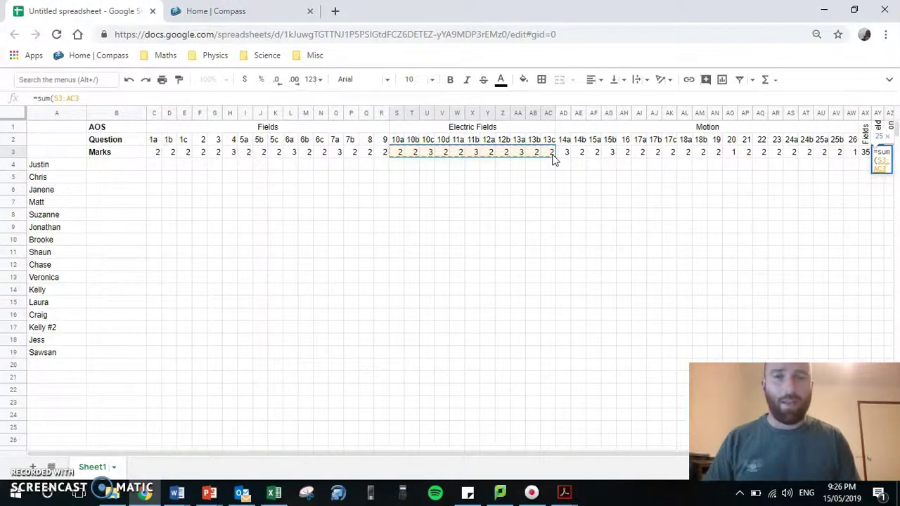
key("Return")
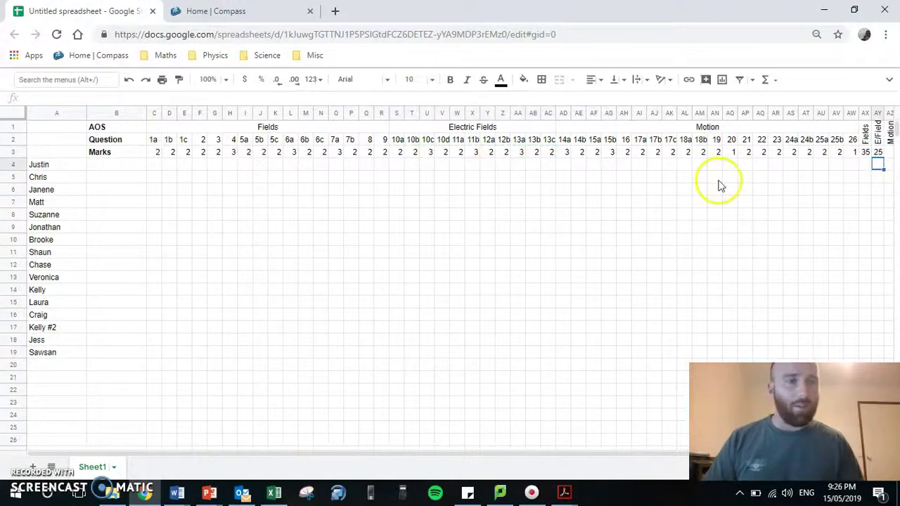
Enter a SUM formula in AZ3 that totals the Motion question marks in AD3:AW3
left_click(887, 151)
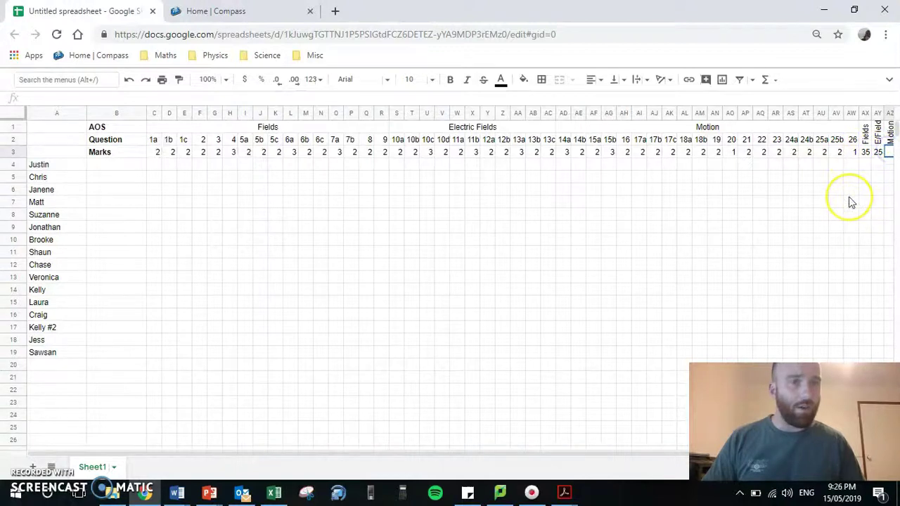
type("=sum(")
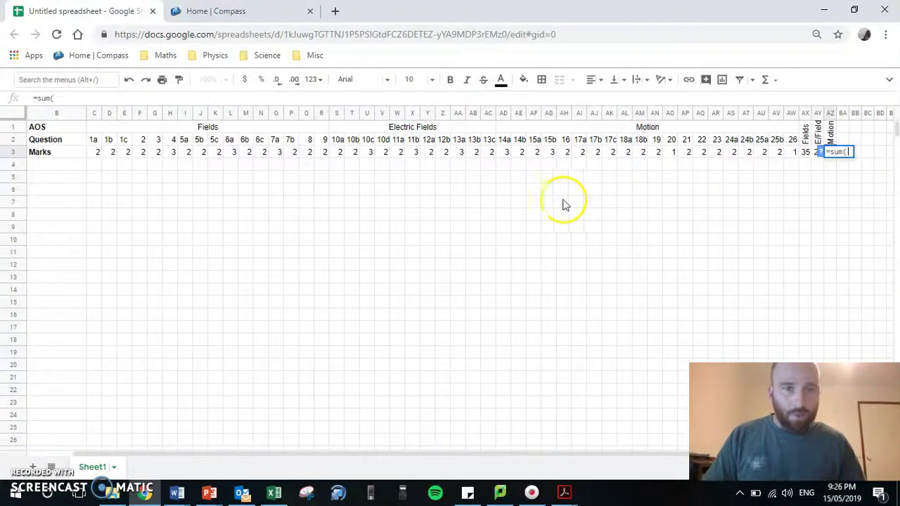
left_click(504, 155)
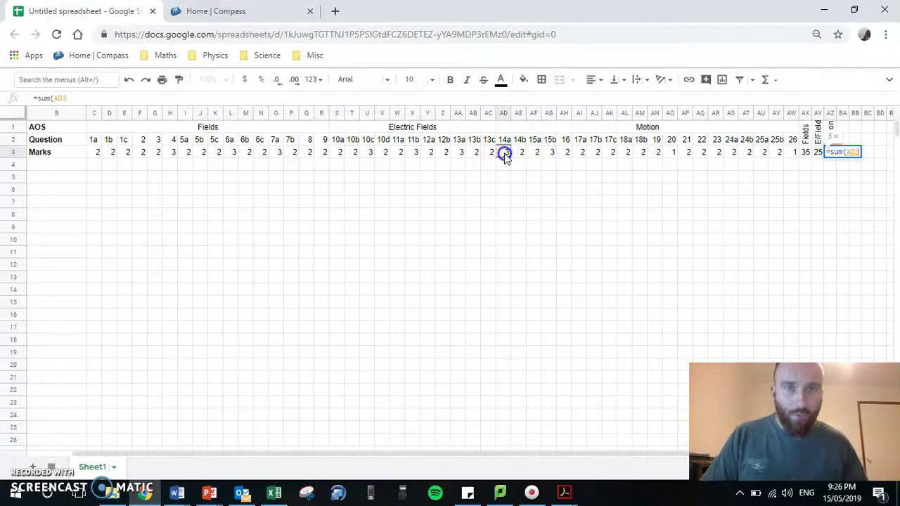
left_click_drag(505, 155, 793, 156)
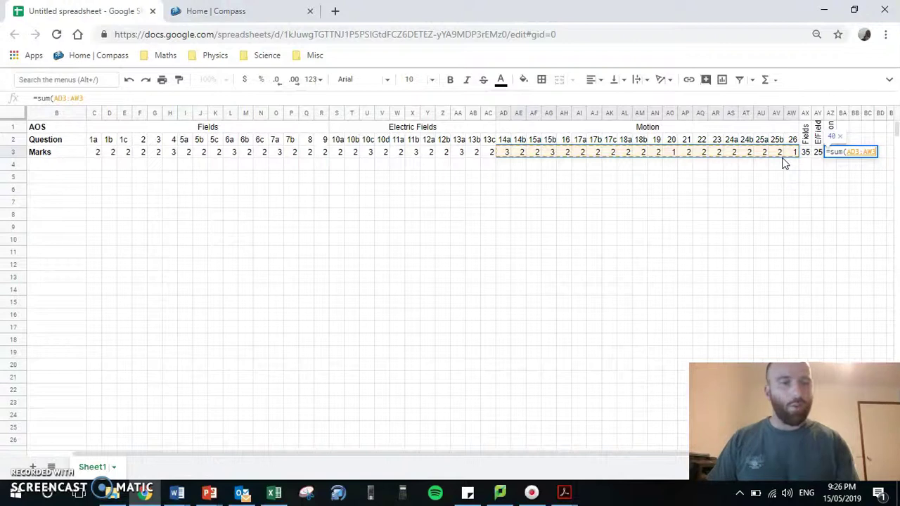
key("Return")
key("Up")
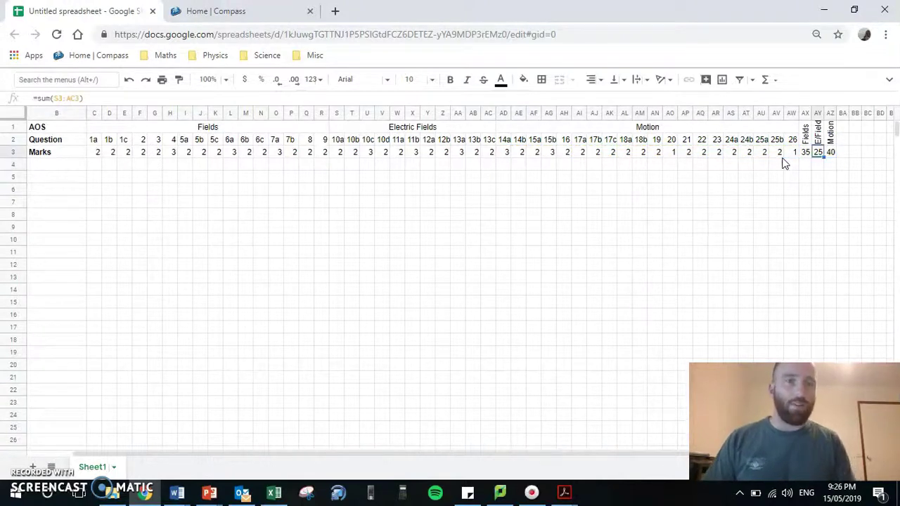
key("Left")
key("Left")
key("Right")
key("Right")
key("Right")
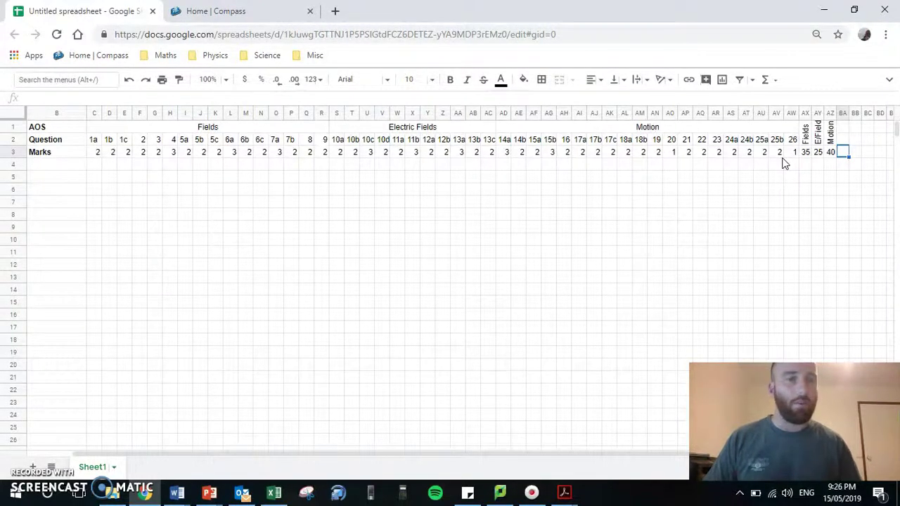
Set the width of columns BA to BC to 60 pixels
left_click(842, 154)
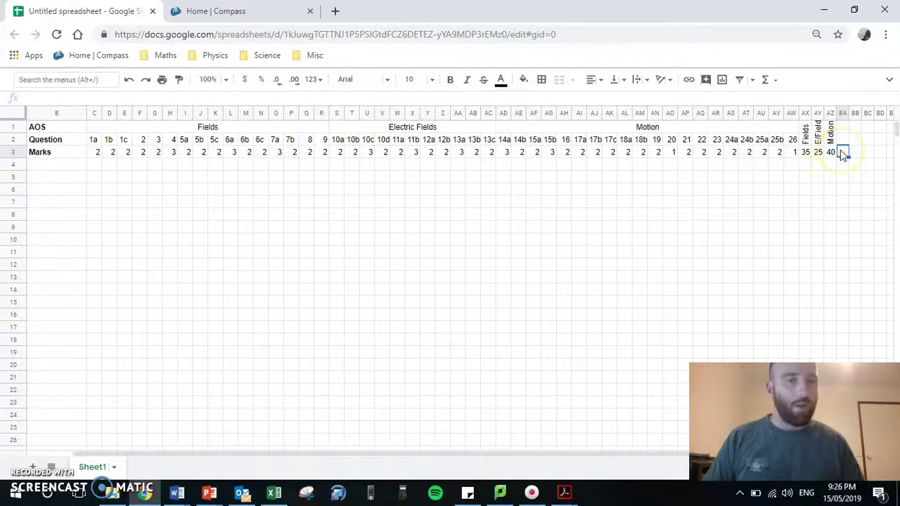
left_click(842, 143)
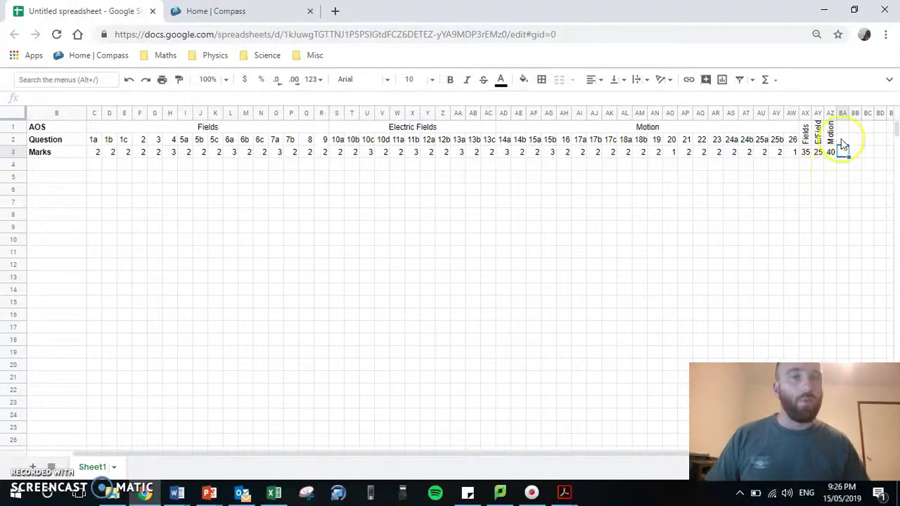
scroll(815, 218, "right", 3)
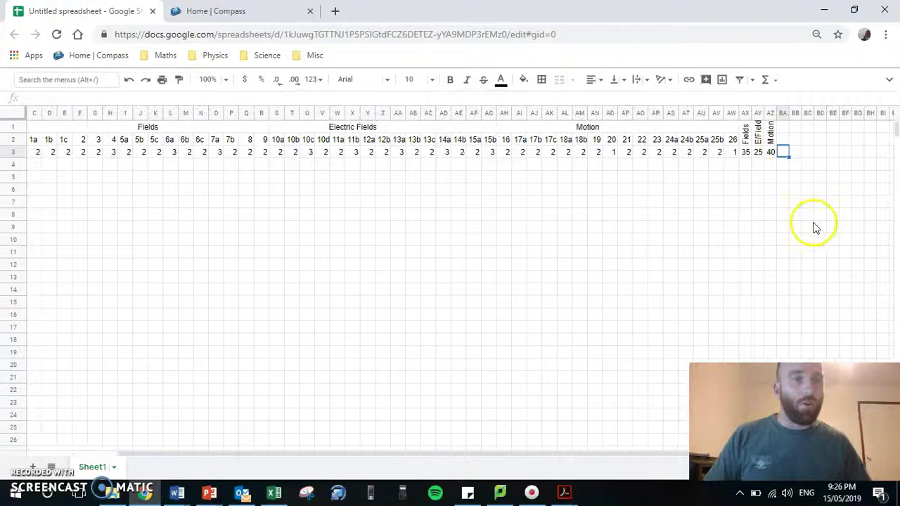
left_click(707, 113)
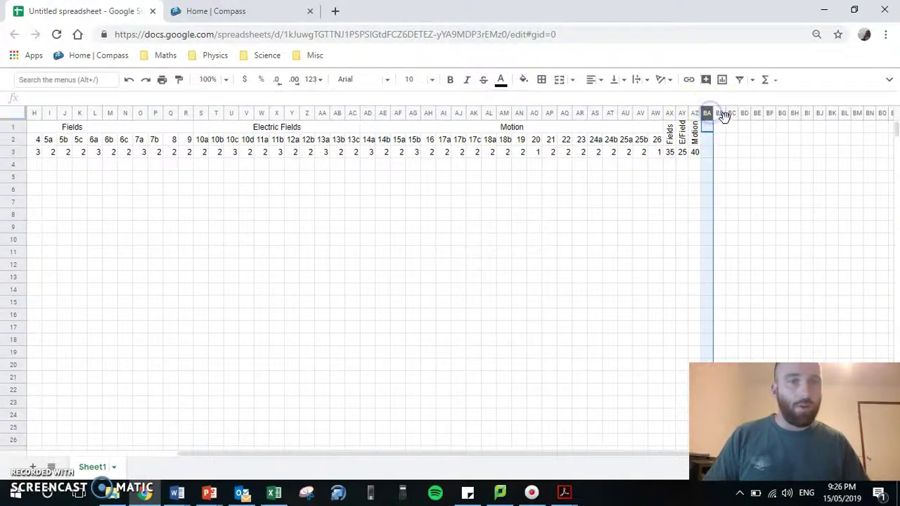
left_click(733, 113, "shift")
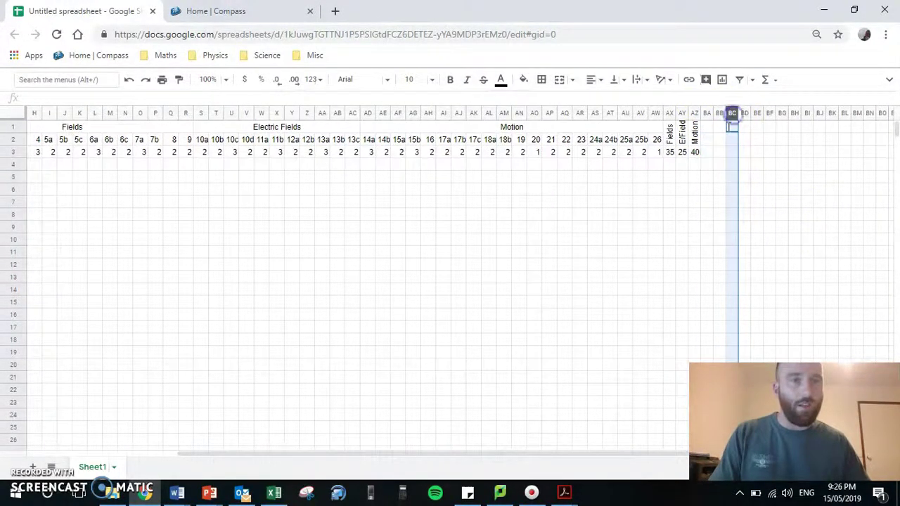
right_click(718, 112)
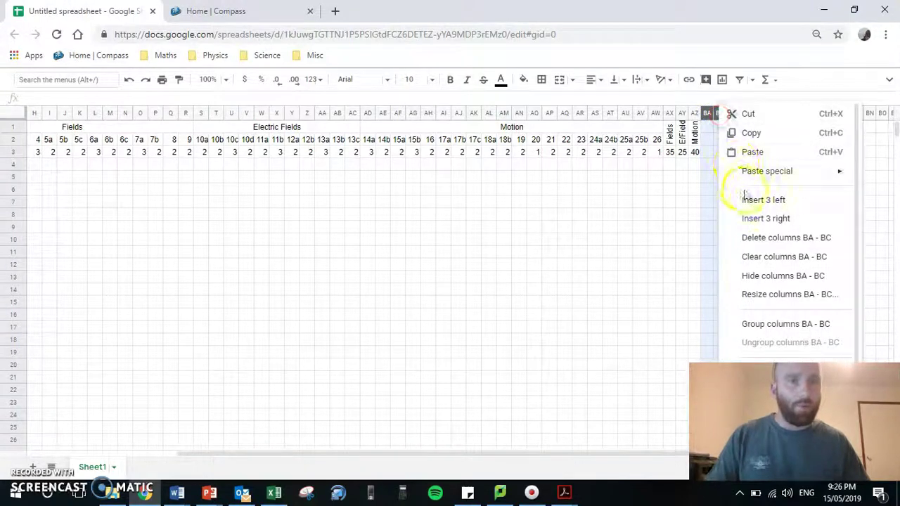
left_click(766, 295)
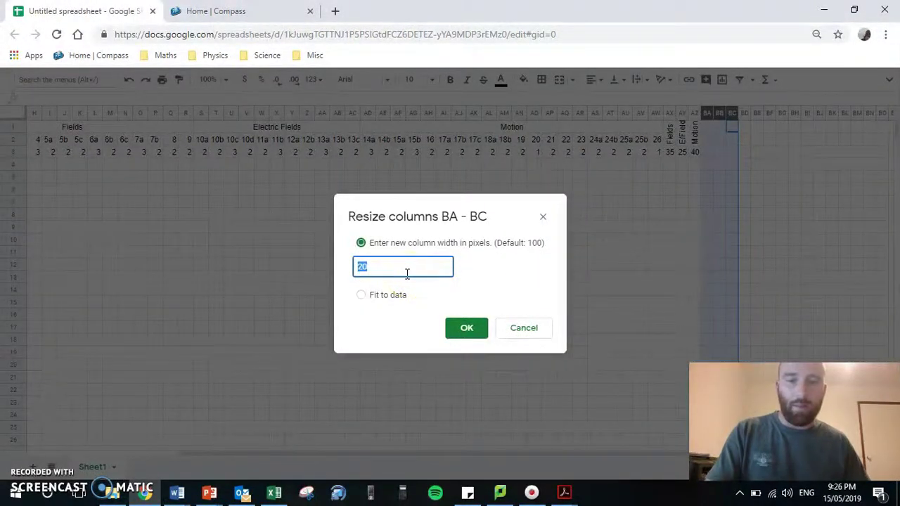
type("60")
left_click(464, 327)
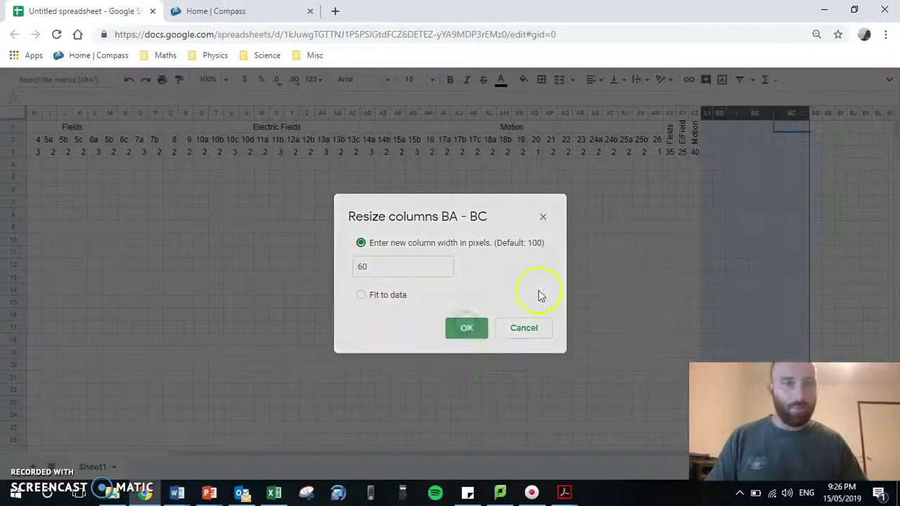
Enter the headings "Total" in BA2 and "Percentage" in BB2, and widen column BB to fit its heading
left_click(719, 140)
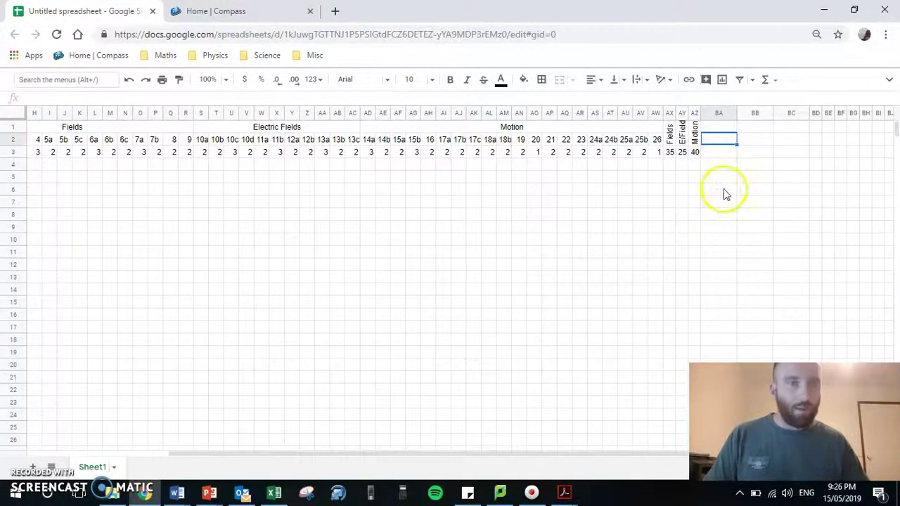
type("Total")
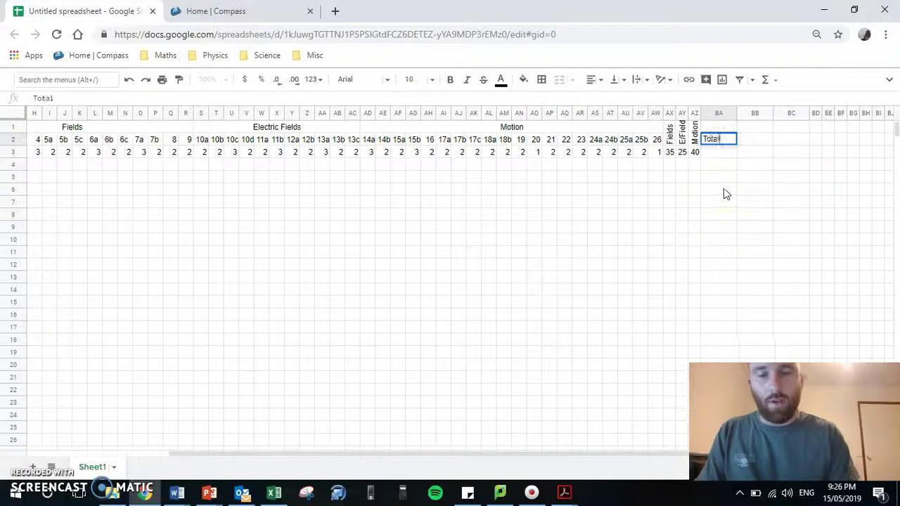
left_click(750, 144)
type("P")
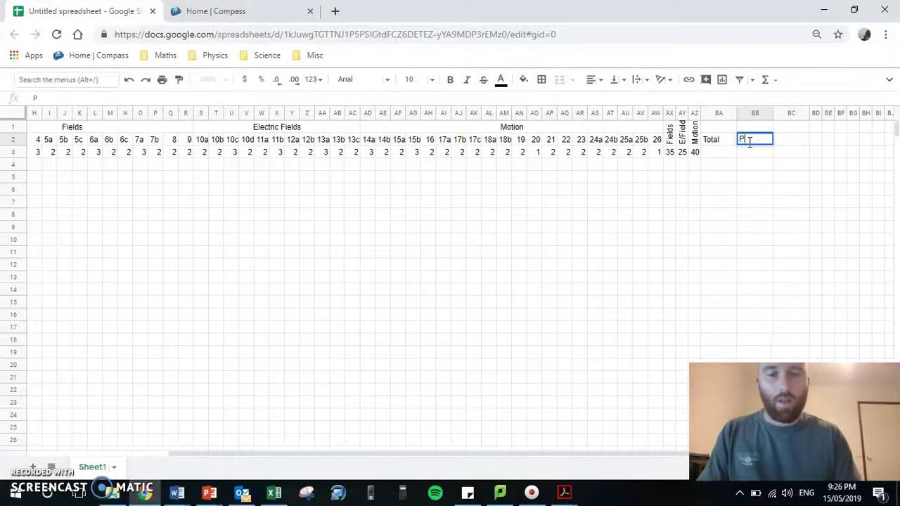
type("ercentage")
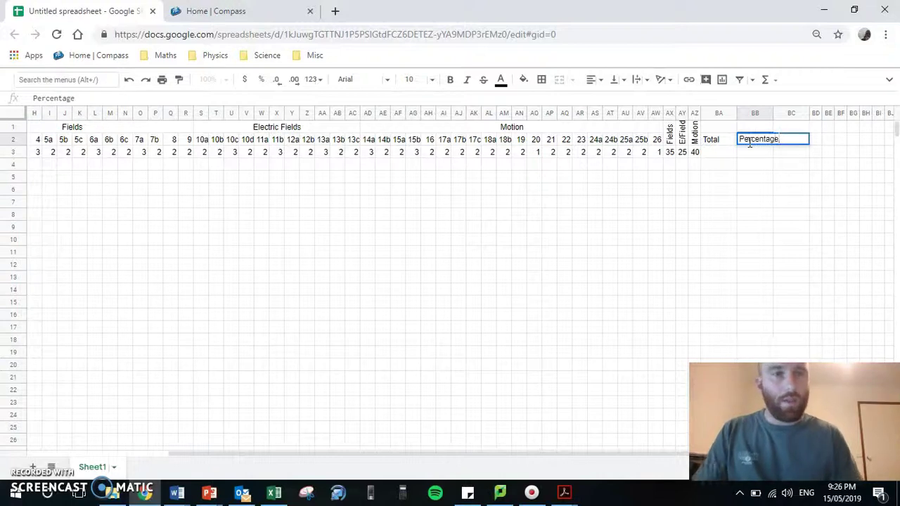
left_click(789, 187)
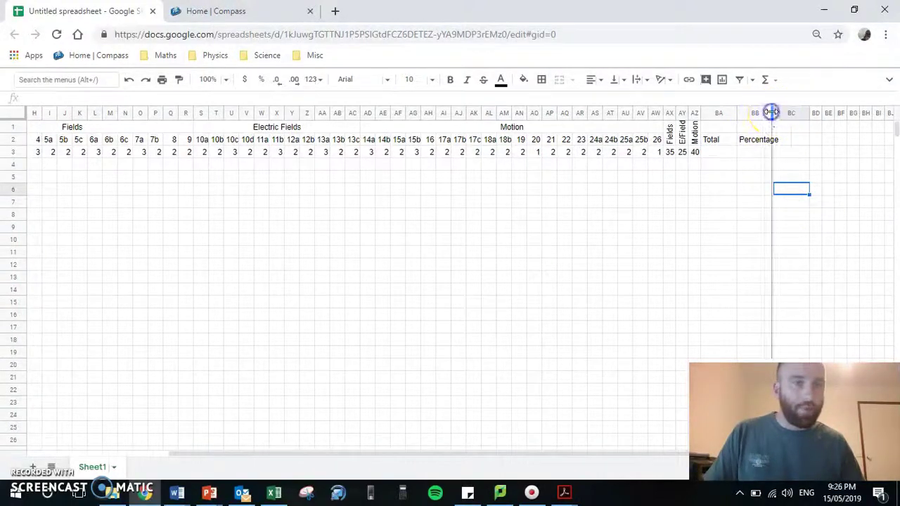
left_click_drag(771, 113, 779, 113)
left_click(791, 140)
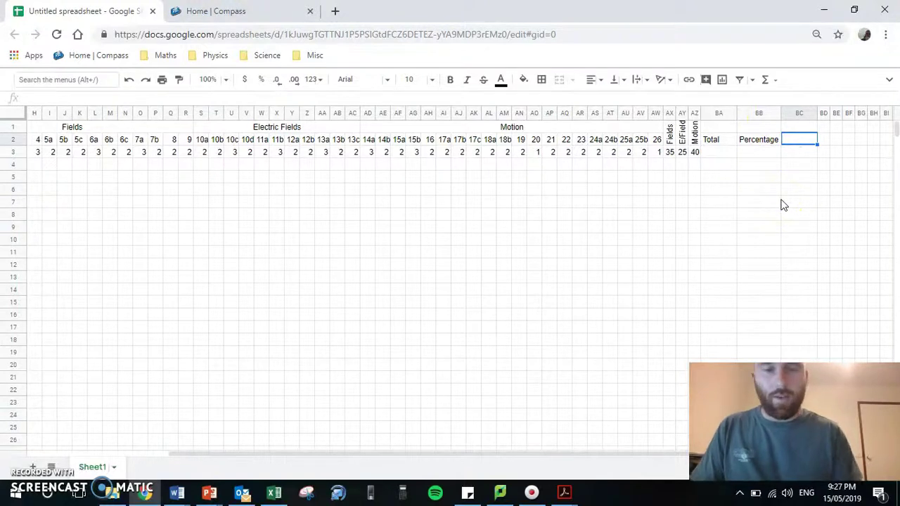
Enter a SUM formula in BA3 that totals all the question marks in C3:AW3, excluding the area-of-study subtotals
left_click(712, 153)
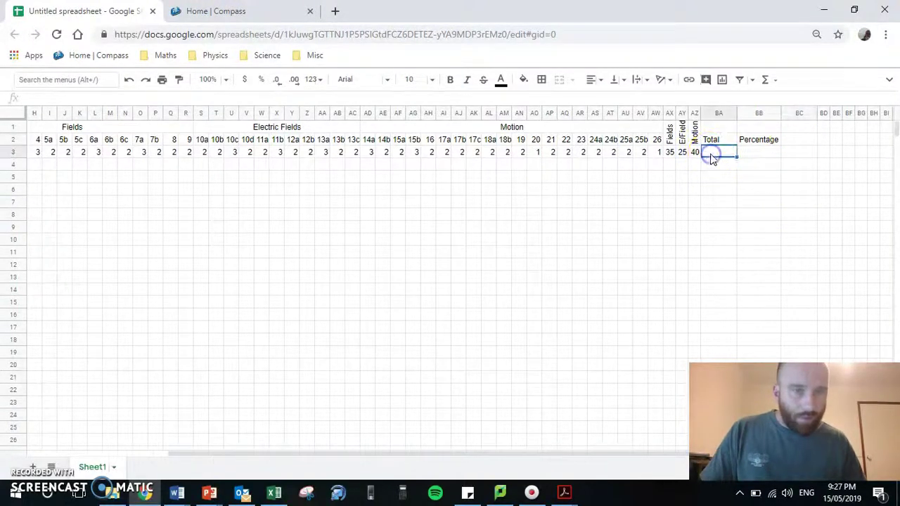
scroll(703, 190, "left", 2)
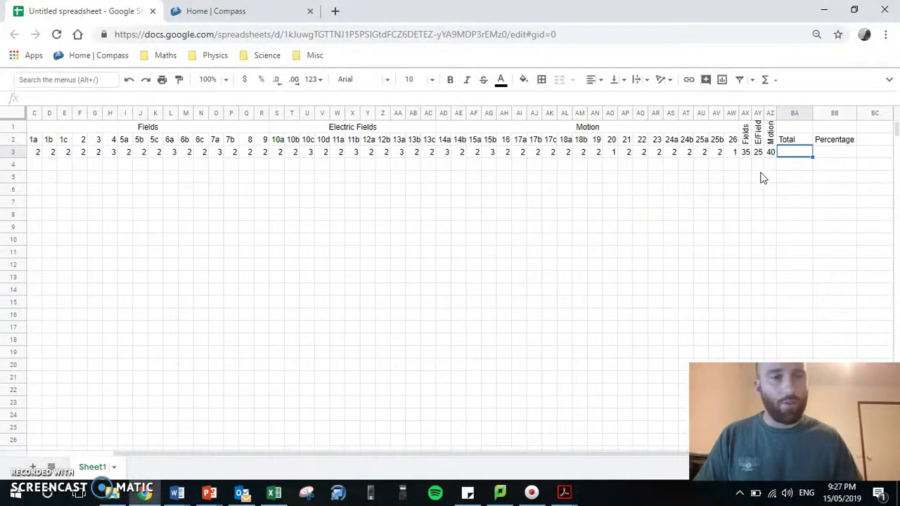
scroll(762, 177, "left", 2)
scroll(780, 182, "right", 3)
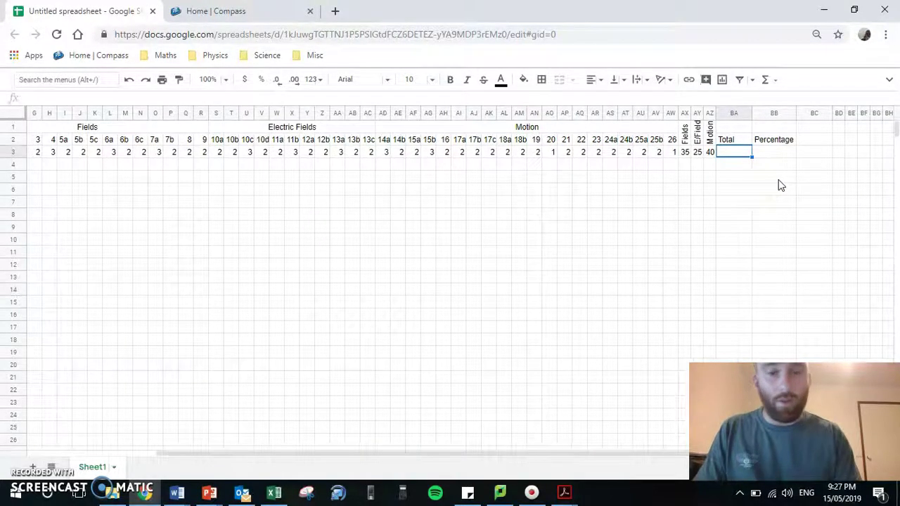
type("=sum(")
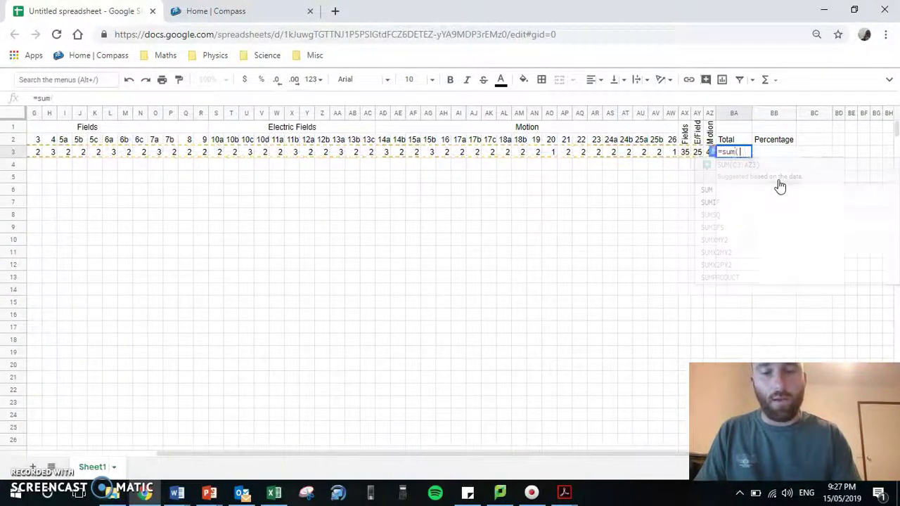
scroll(558, 275, "left", 3)
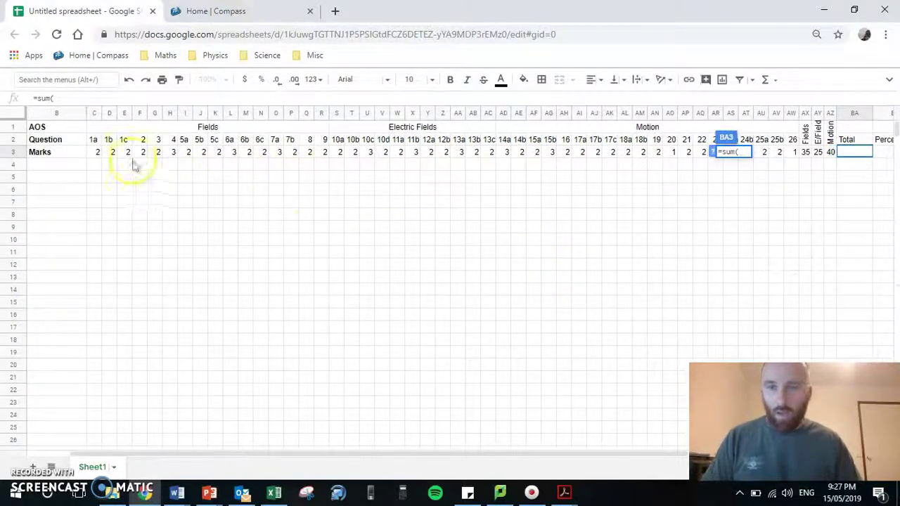
left_click_drag(95, 152, 789, 156)
key("Return")
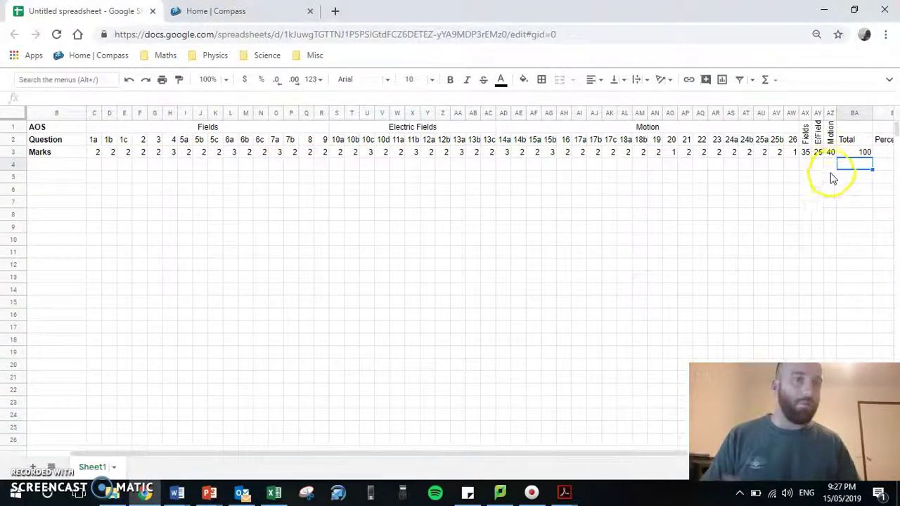
Enter the formula =BA3/$BA$3 in BB3 so the total is divided by an absolute reference to the maximum mark
scroll(832, 178, "right", 3)
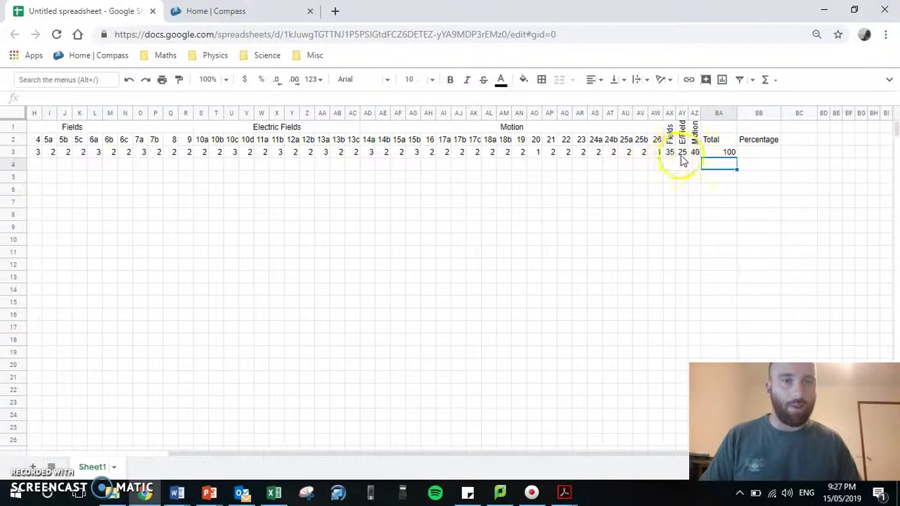
left_click(767, 154)
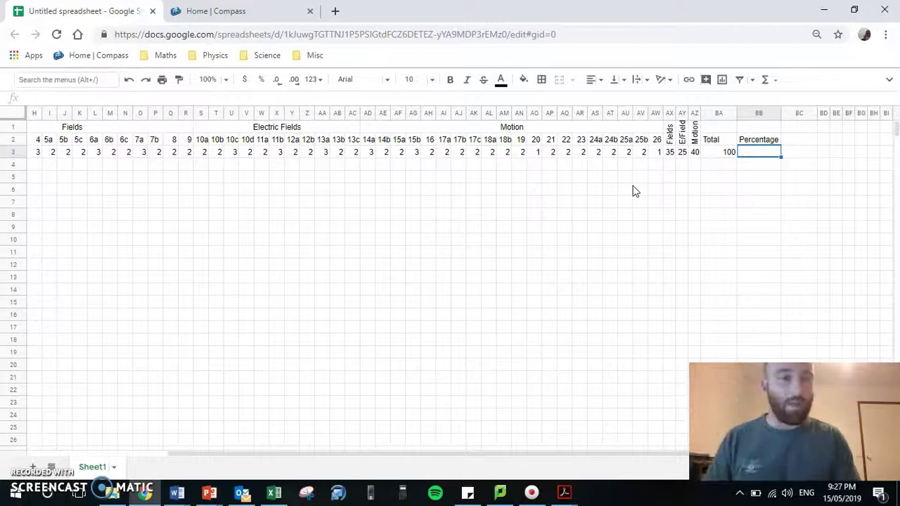
type("=")
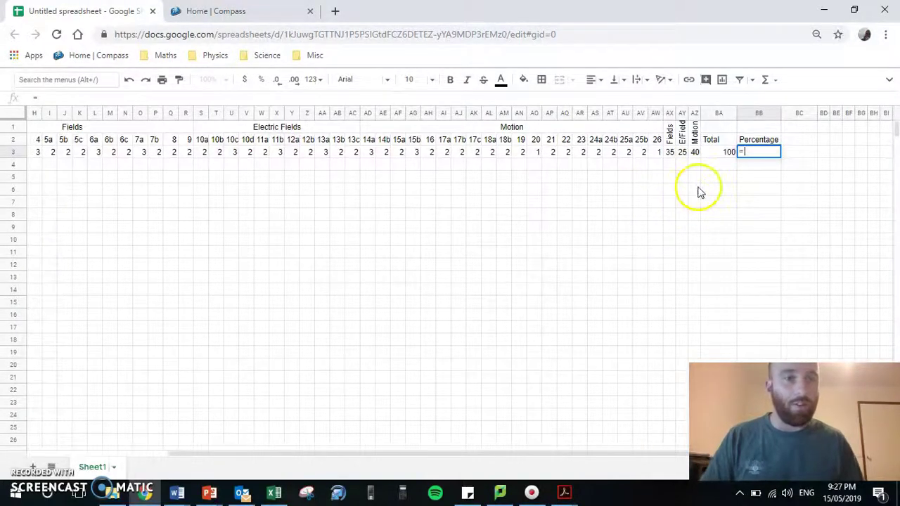
left_click(718, 160)
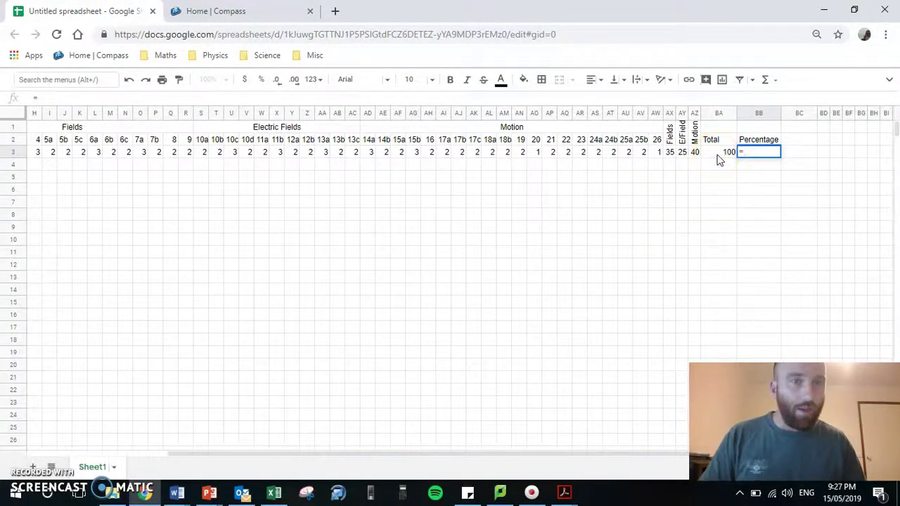
left_click(716, 154)
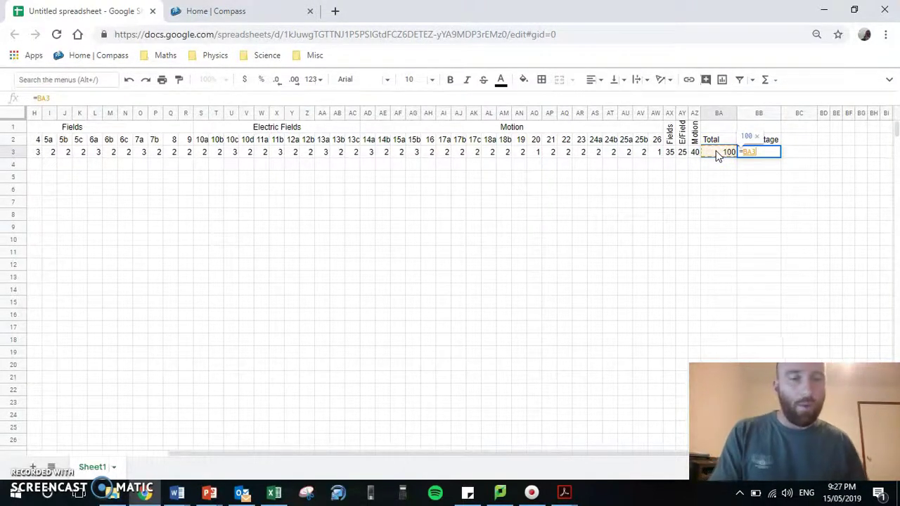
type("/")
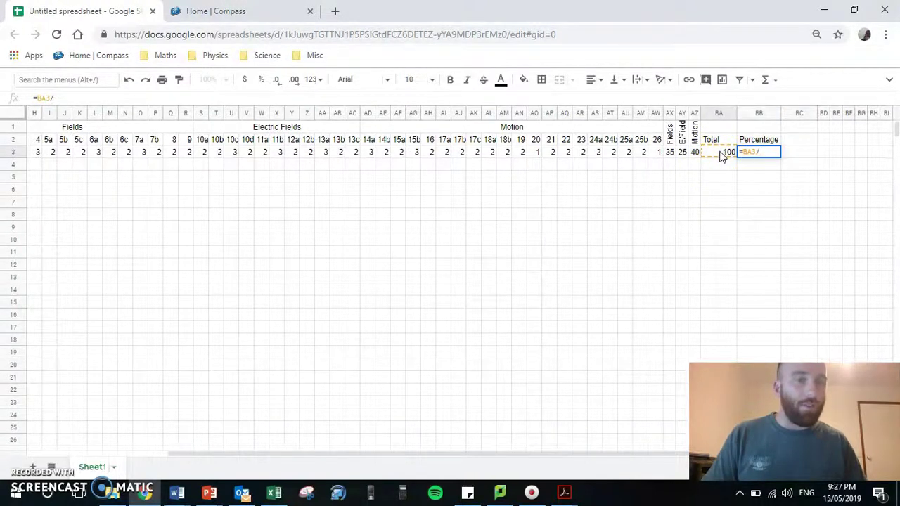
left_click(721, 156)
left_click(739, 155)
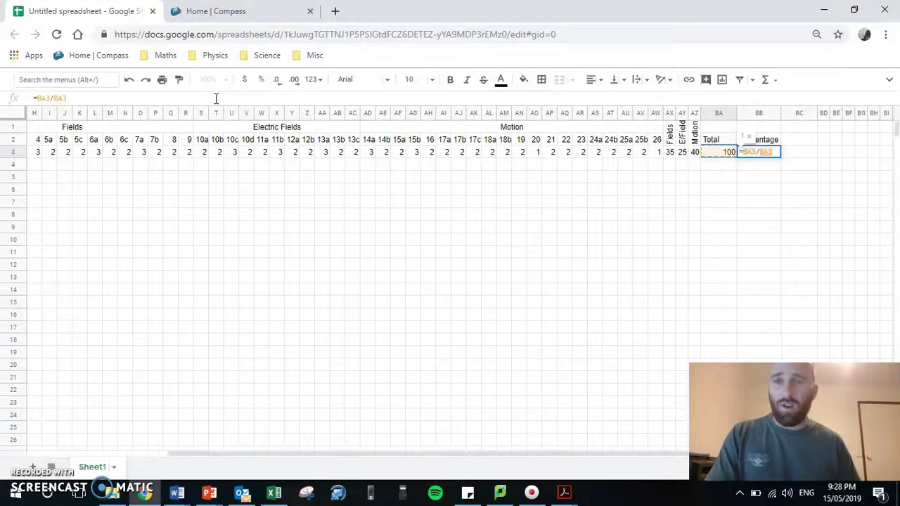
key("F4")
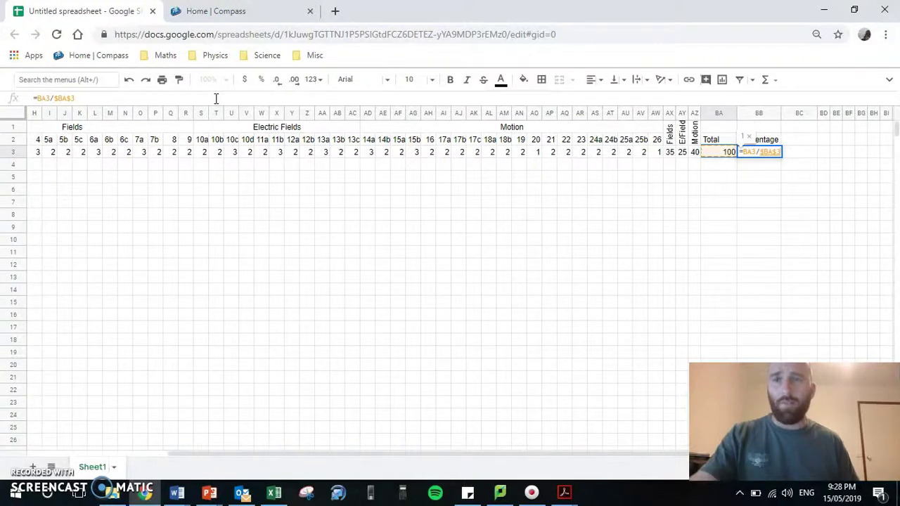
mouse_move(215, 99)
left_mouse_down()
mouse_move(60, 94)
mouse_move(68, 94)
left_mouse_up()
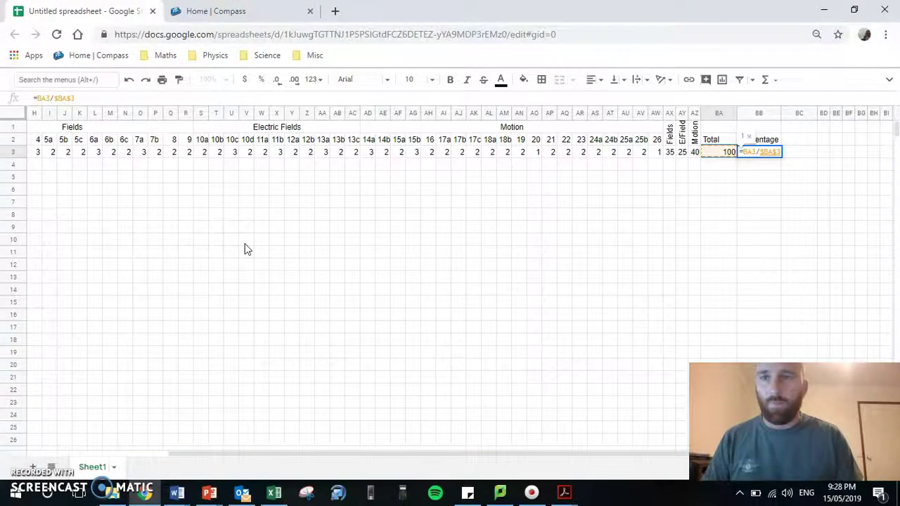
key("Return")
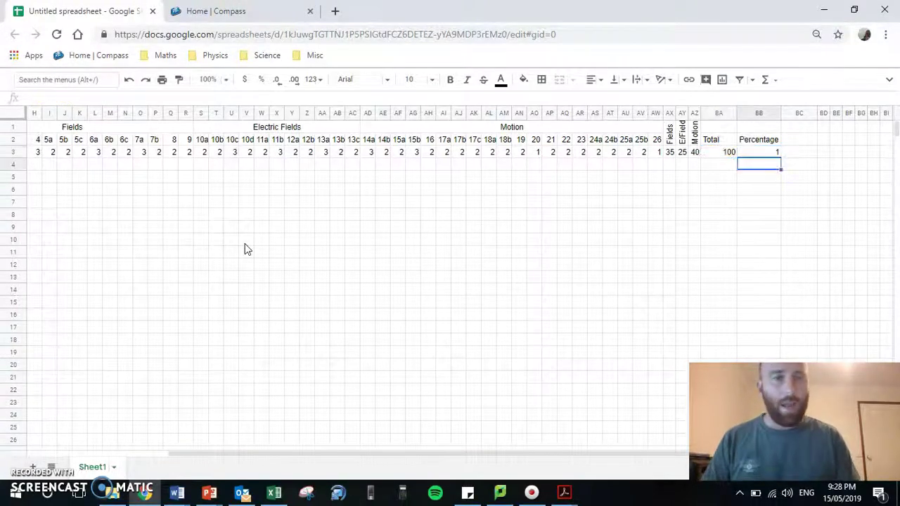
Format the Percentage cell BB3 as a percentage with no decimal places
left_click(764, 154)
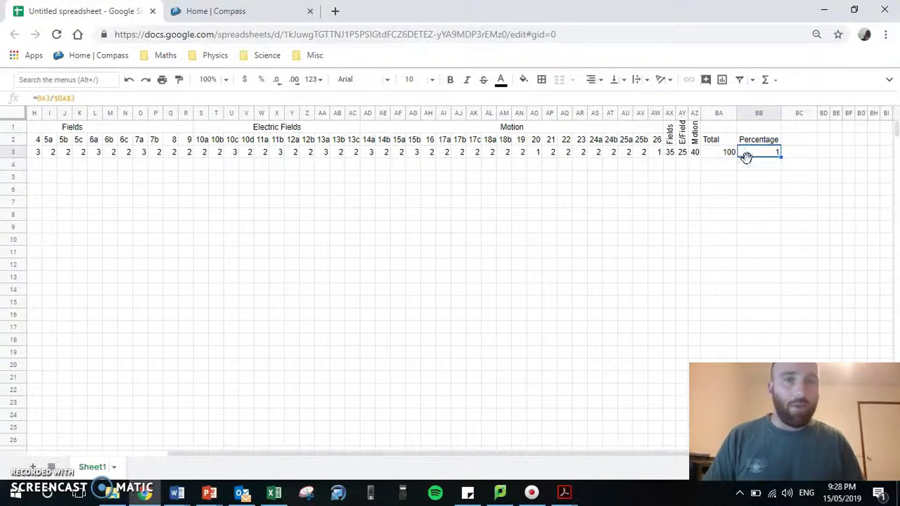
left_click(262, 81)
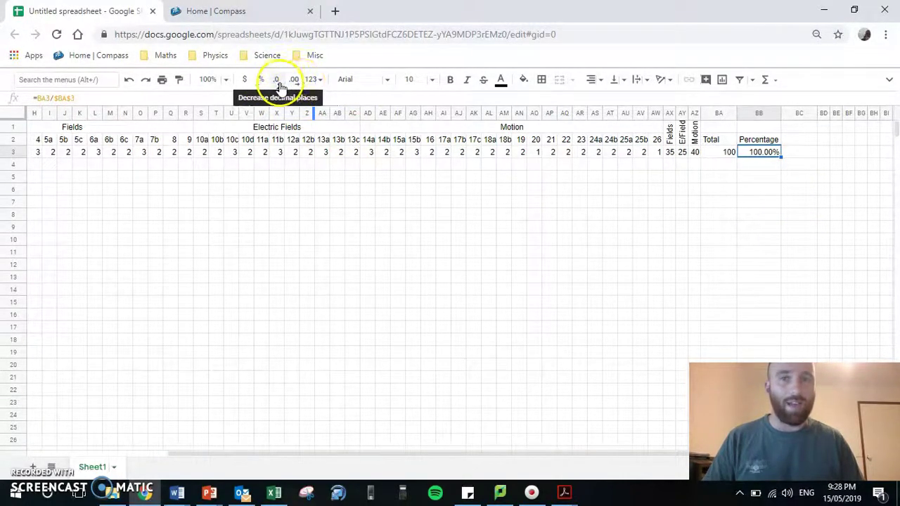
left_click(279, 83)
left_click(279, 83)
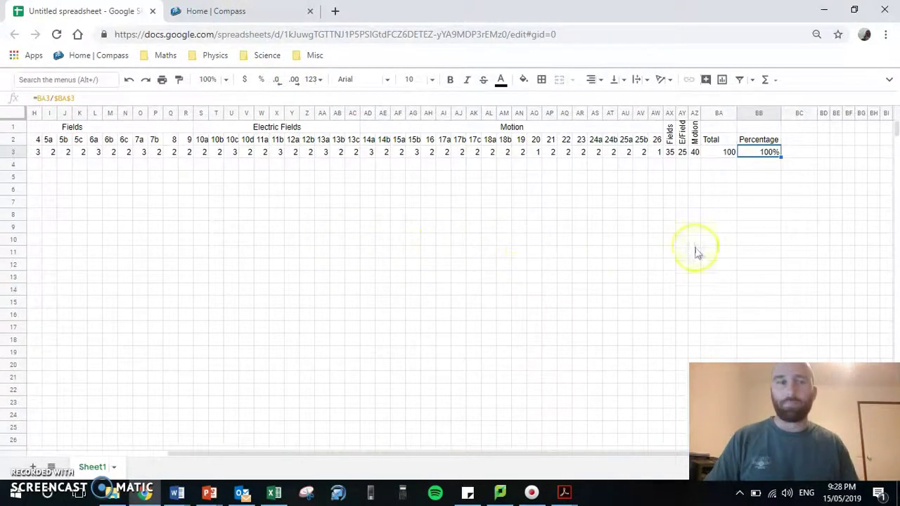
left_click(705, 215)
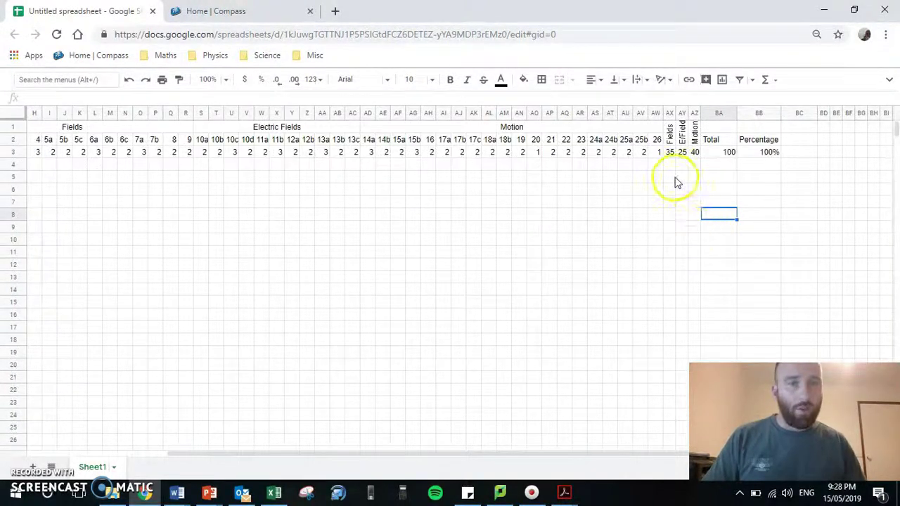
Freeze column A so the student names stay in place when scrolling sideways
left_click(668, 153)
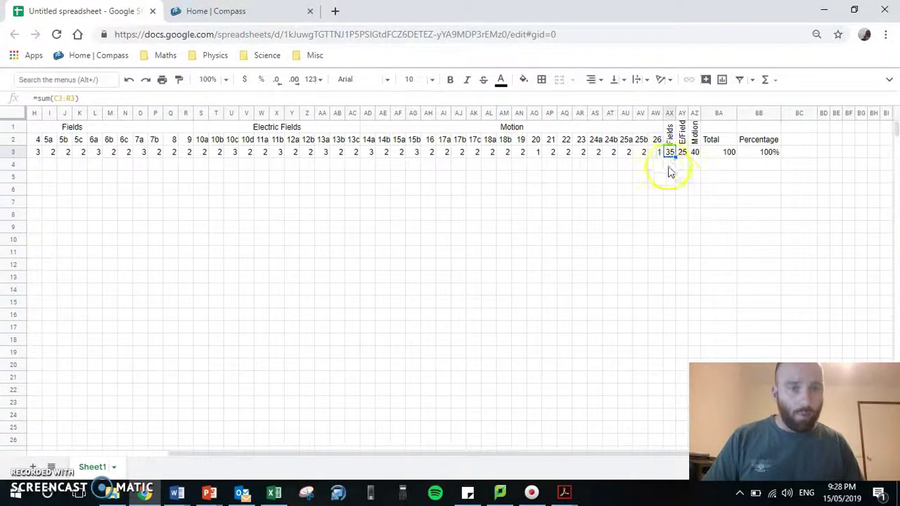
scroll(355, 260, "left", 5)
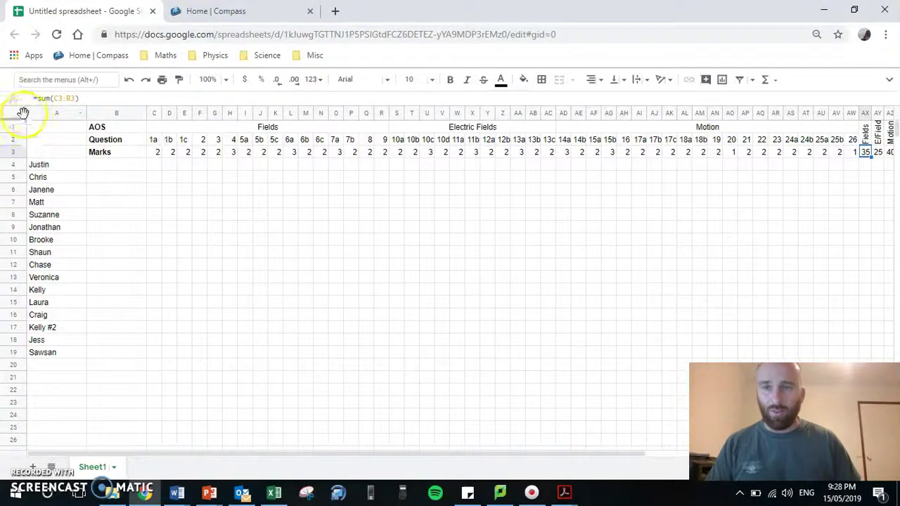
left_click_drag(20, 110, 83, 112)
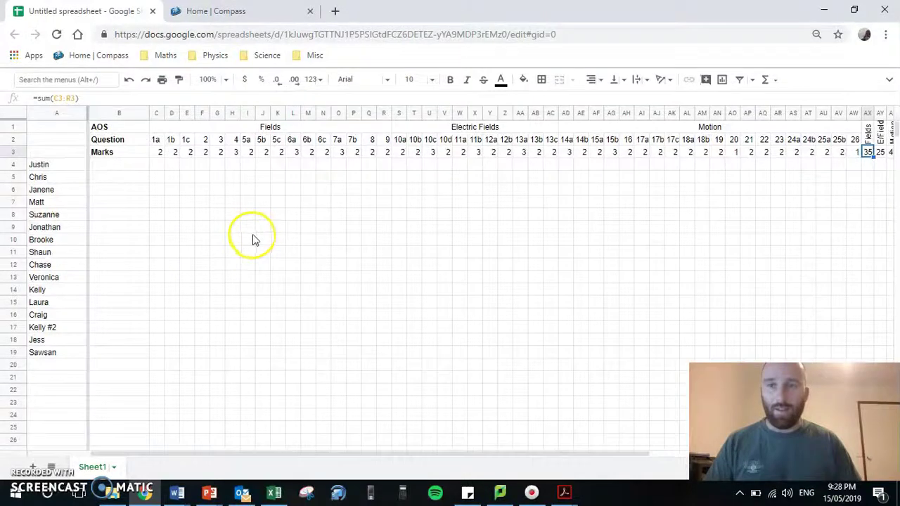
Fill the Fields sum formula from AX3 down to AX19 and check the range referenced by the copy in AX4
scroll(253, 239, "right", 6)
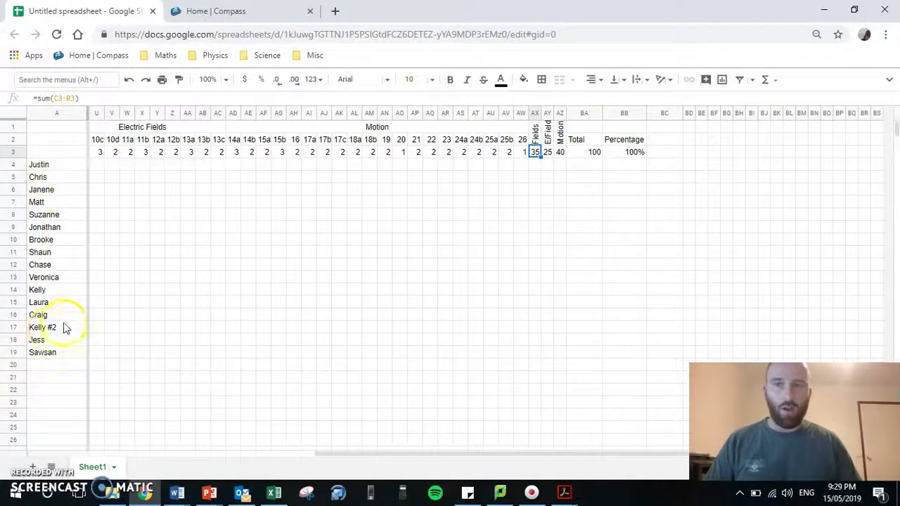
scroll(237, 244, "left", 6)
scroll(237, 244, "right", 5)
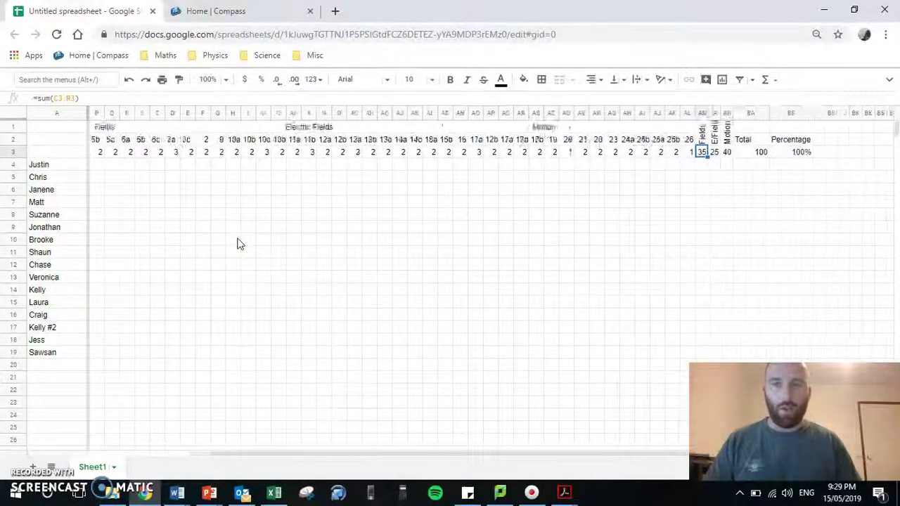
scroll(237, 243, "left", 3)
scroll(220, 247, "right", 5)
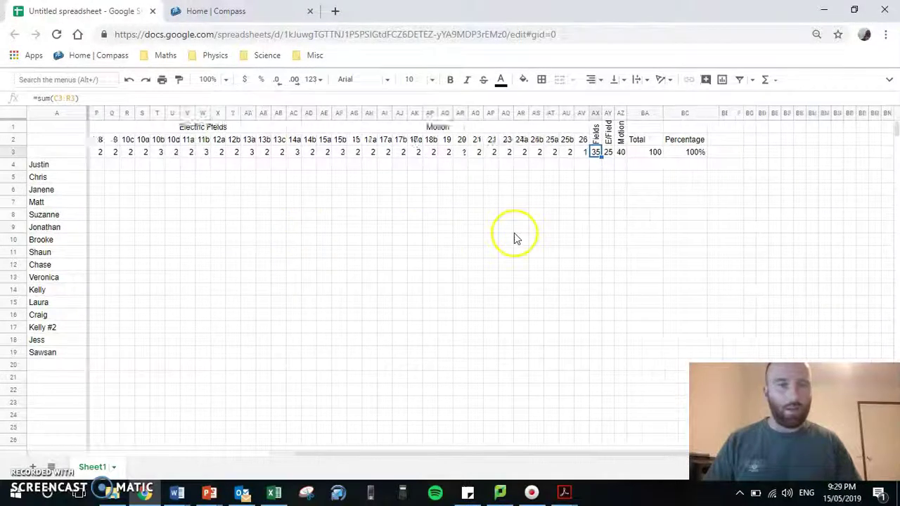
scroll(566, 176, "right", 1)
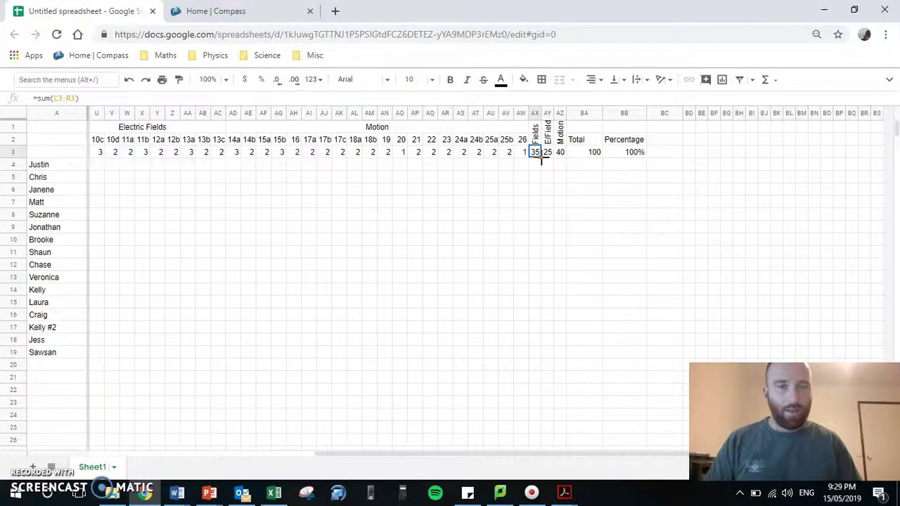
left_click_drag(541, 180, 542, 298)
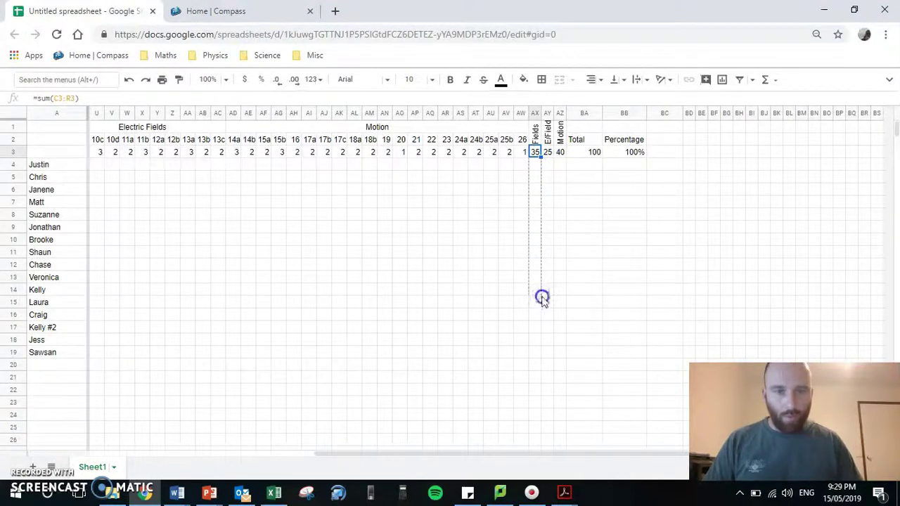
left_click_drag(545, 336, 544, 350)
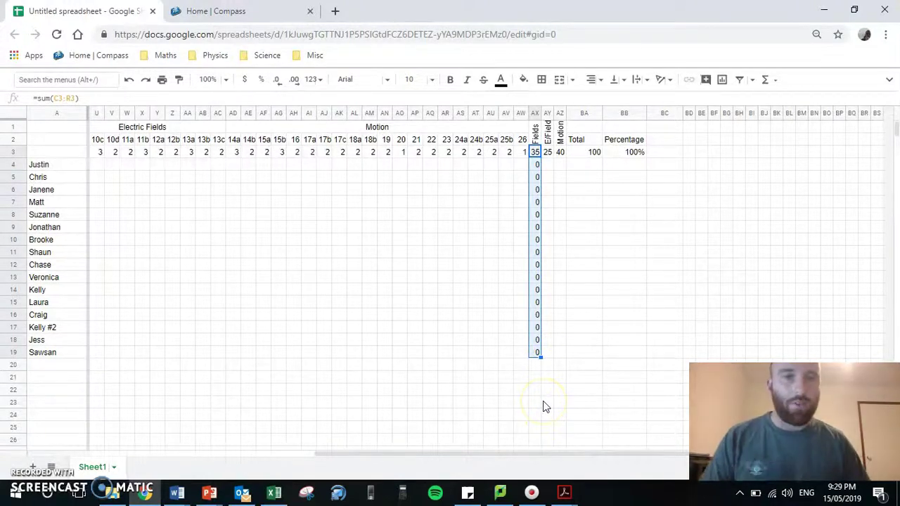
left_click(537, 164)
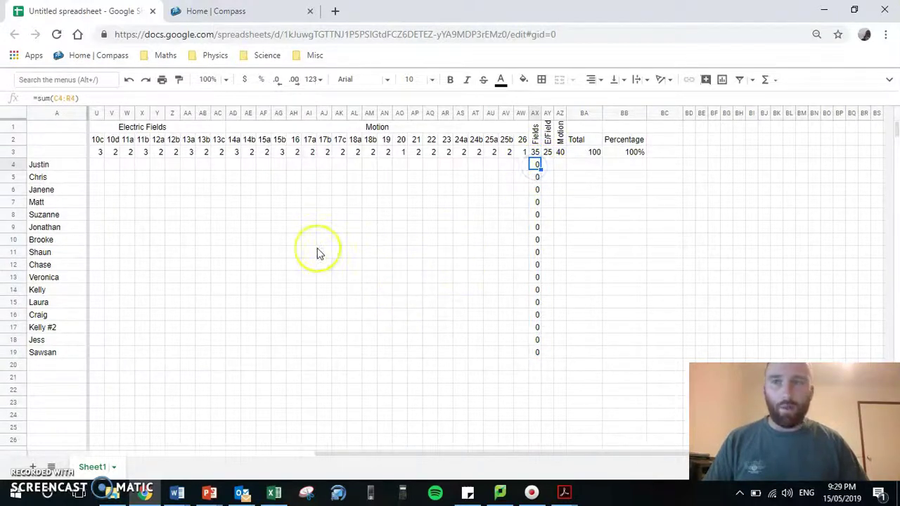
scroll(316, 253, "left", 5)
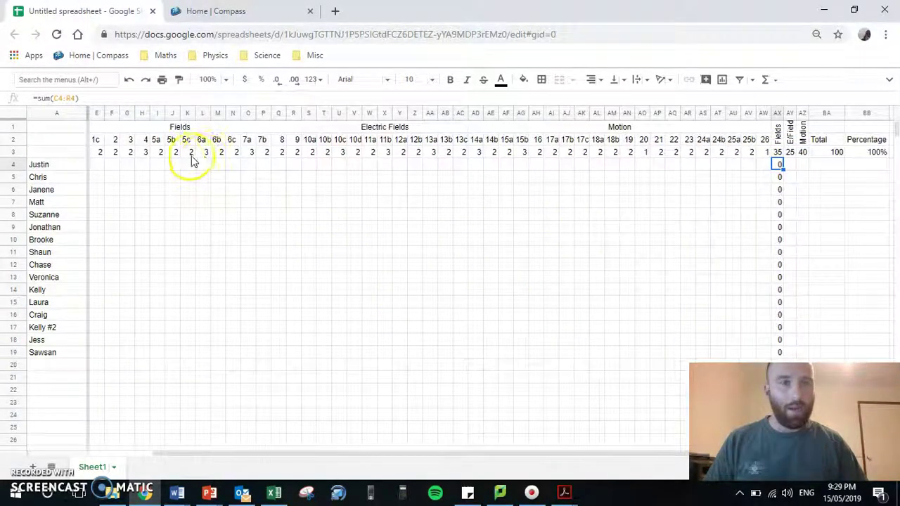
scroll(183, 172, "left", 2)
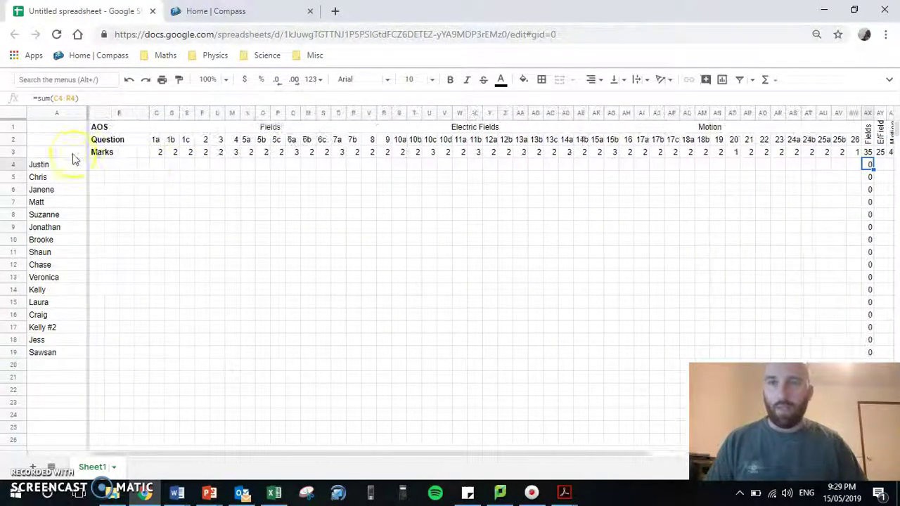
left_click(91, 98)
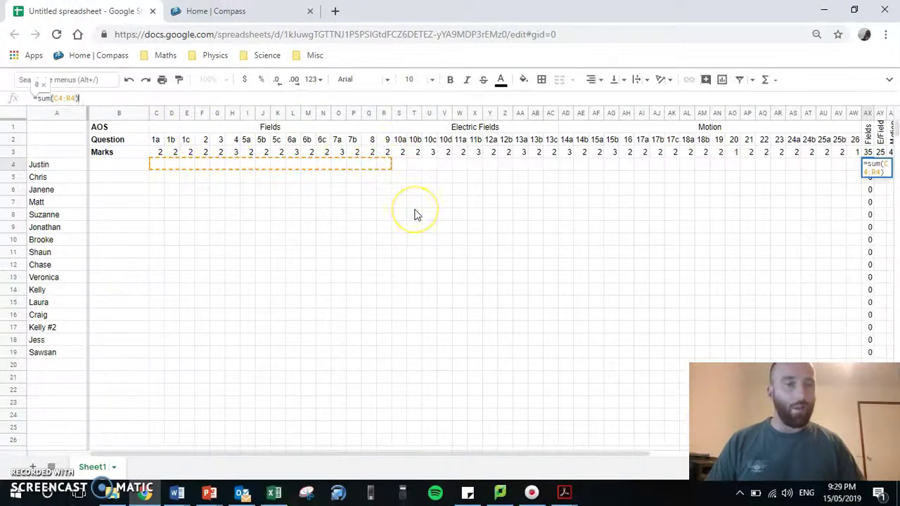
Fill the E/Field and Motion sum formulas from AY3 and AZ3 down through the student rows
scroll(415, 214, "right", 5)
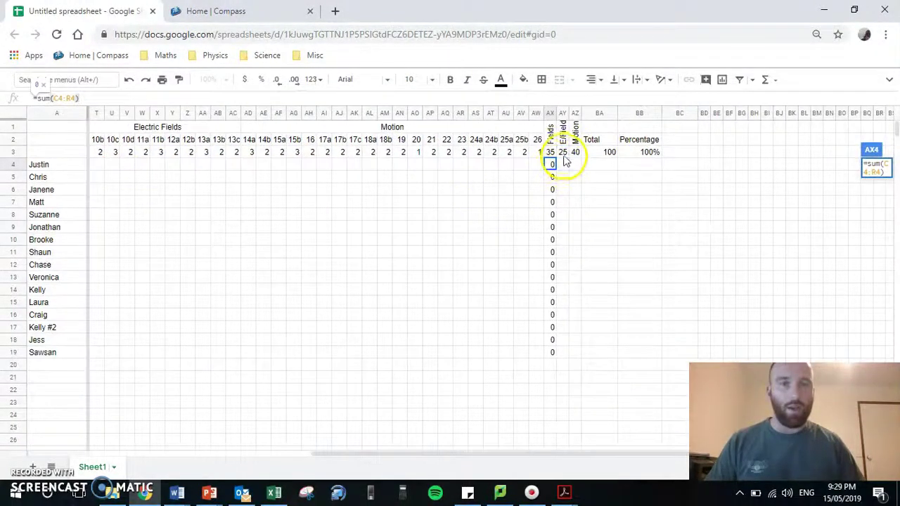
left_click(564, 152)
left_click_drag(568, 157, 576, 357)
left_click(574, 152)
left_click_drag(580, 158, 580, 358)
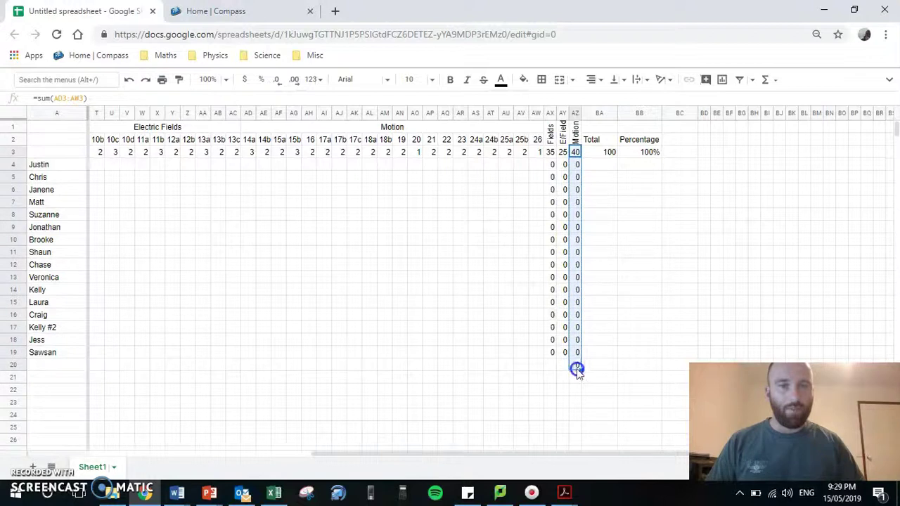
Clear the extra Motion sum in AZ20 and fill the Total and Percentage formulas from BA3 and BB3 down to row 19
left_click(576, 368)
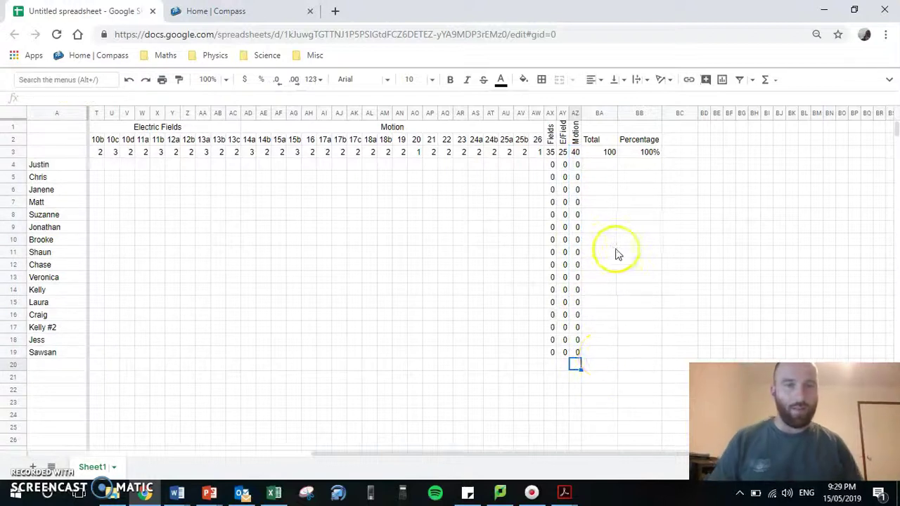
left_click(609, 152)
left_click_drag(618, 156, 618, 351)
left_click(647, 152)
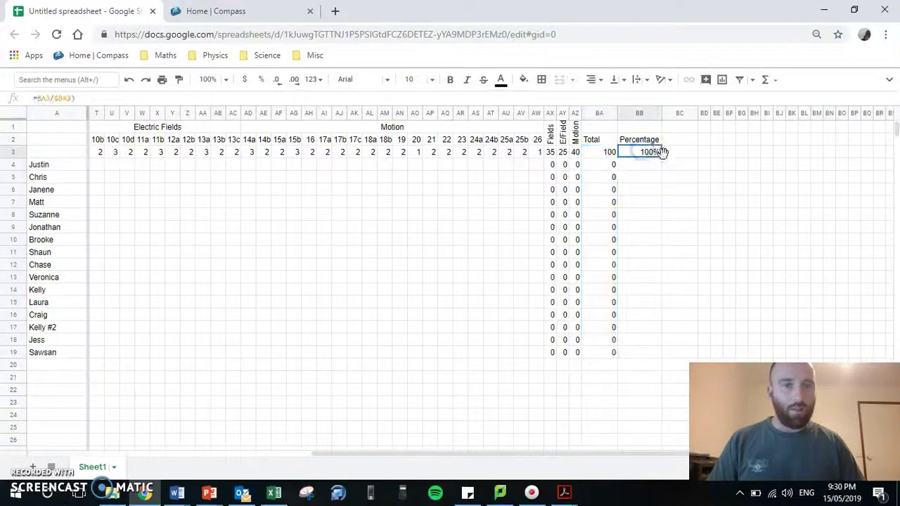
left_click_drag(660, 156, 653, 356)
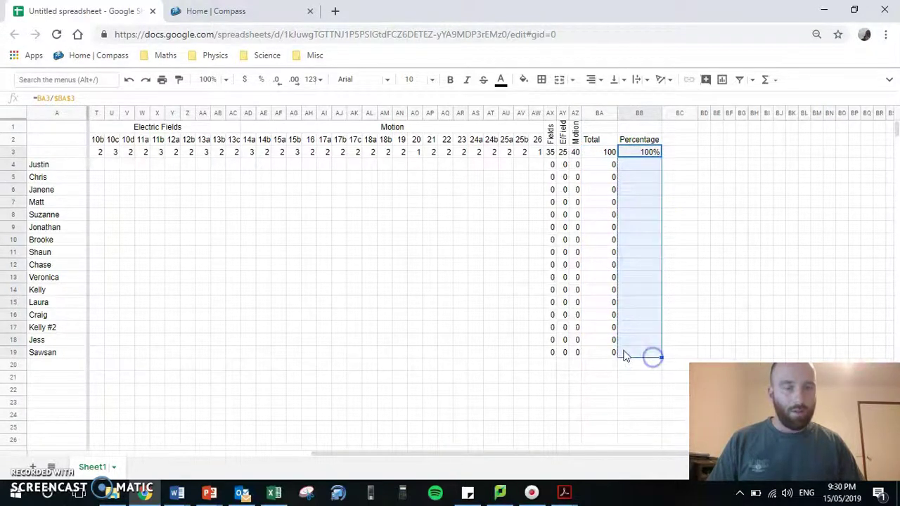
Enter a test mark of 3 for questions 13a and 7a in row 9 and check the Fields and Total sums
left_click(201, 227)
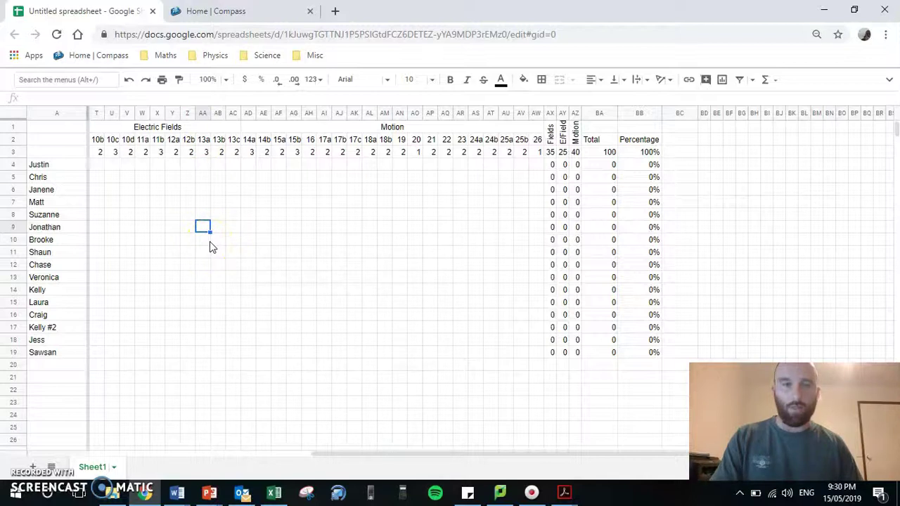
key("Return")
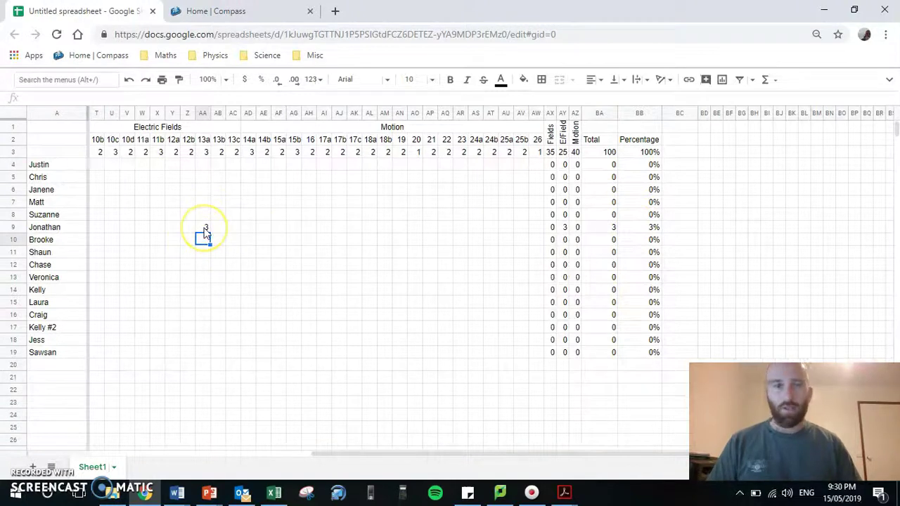
scroll(204, 236, "left", 5)
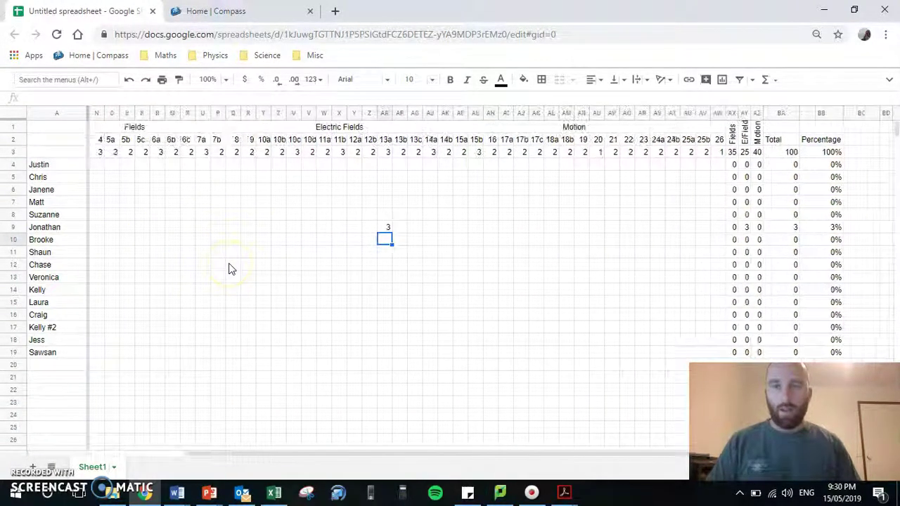
key("Up")
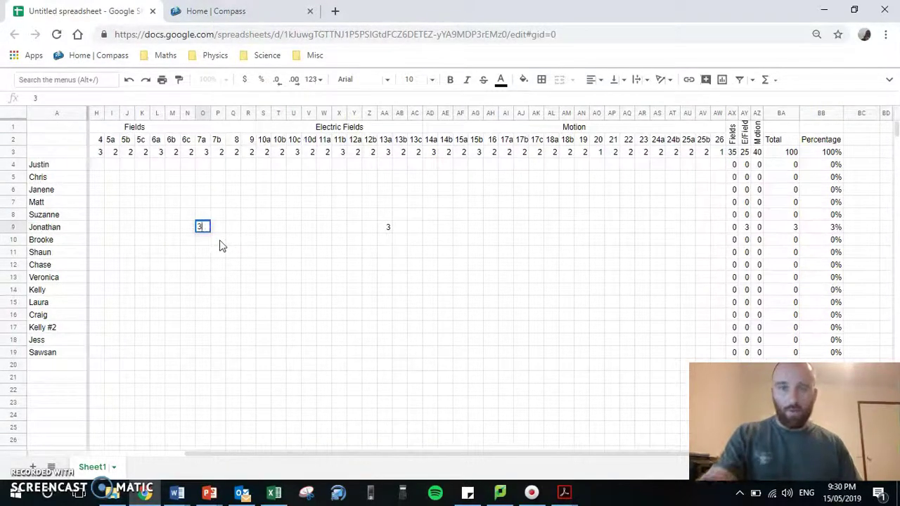
key("Return")
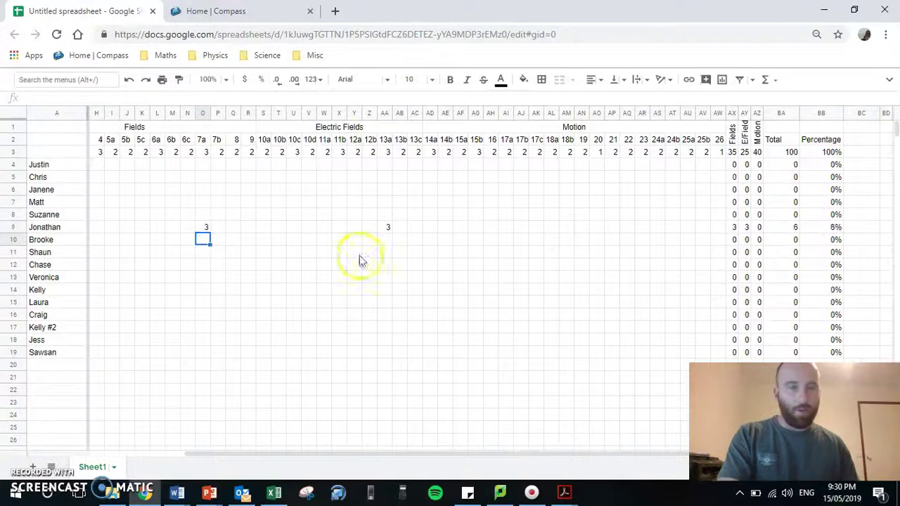
left_click(735, 228)
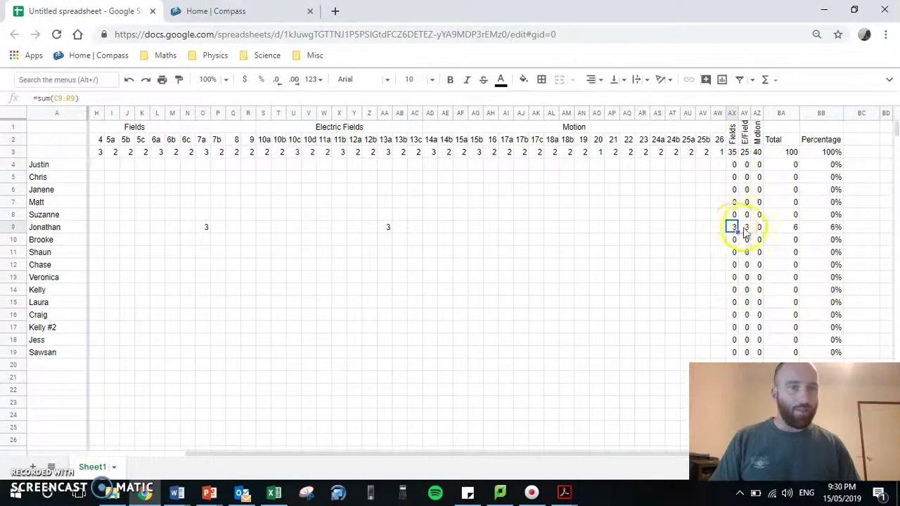
left_click(782, 227)
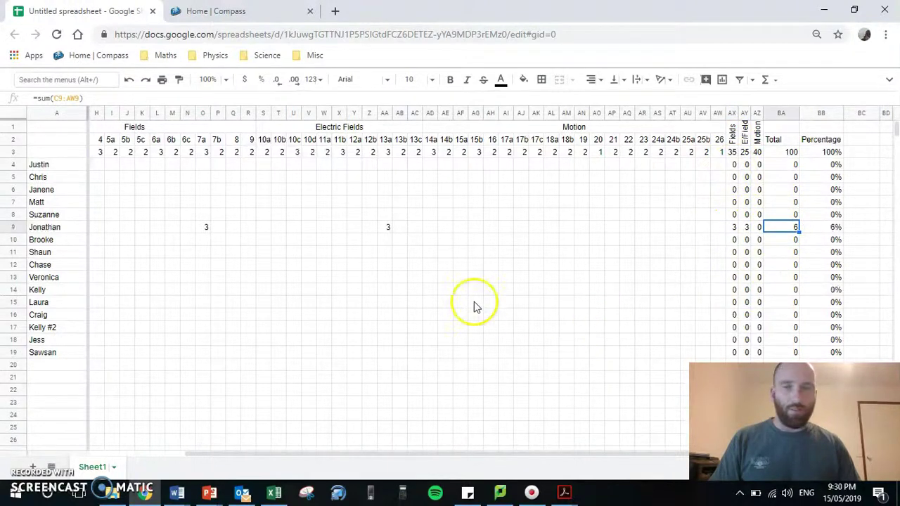
Enter a test mark of 2 for question 17c in AK9
left_click(540, 228)
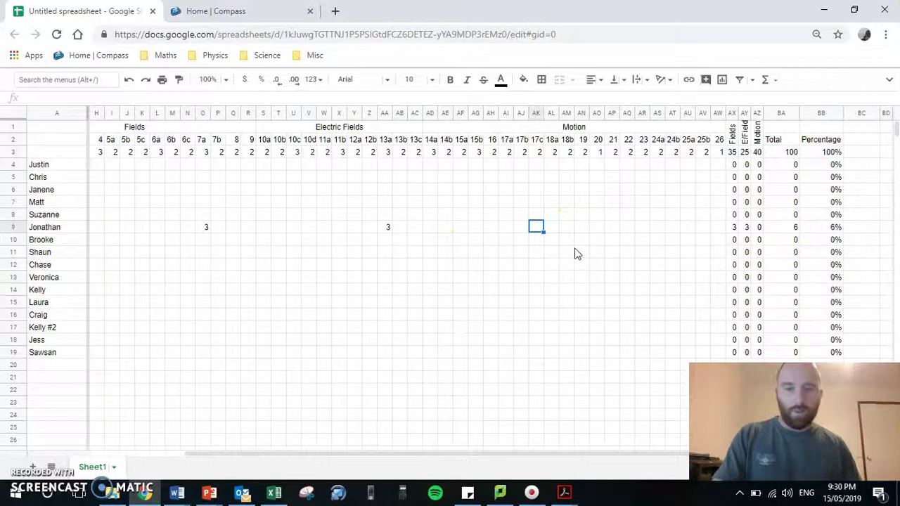
type("2")
key("Return")
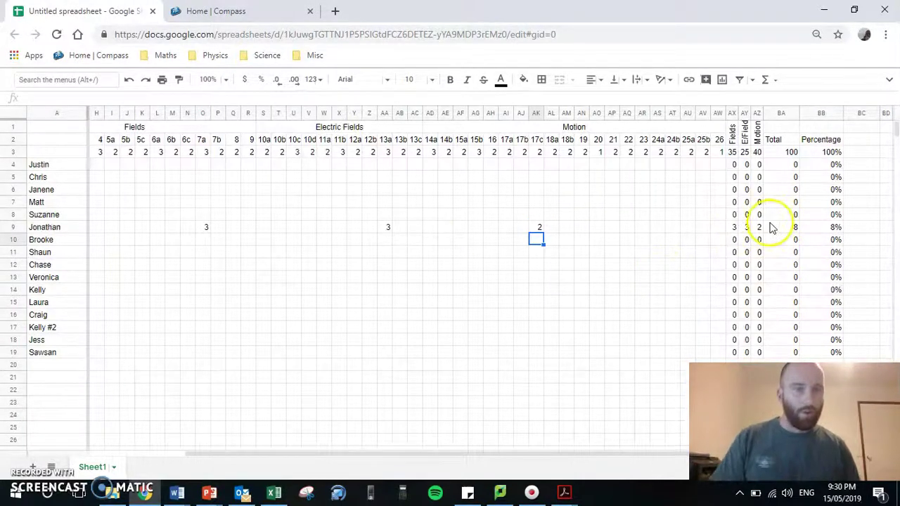
Check the subtotal and Total formulas in row 9 and clear the test marks from M7:AO12
left_click(736, 228)
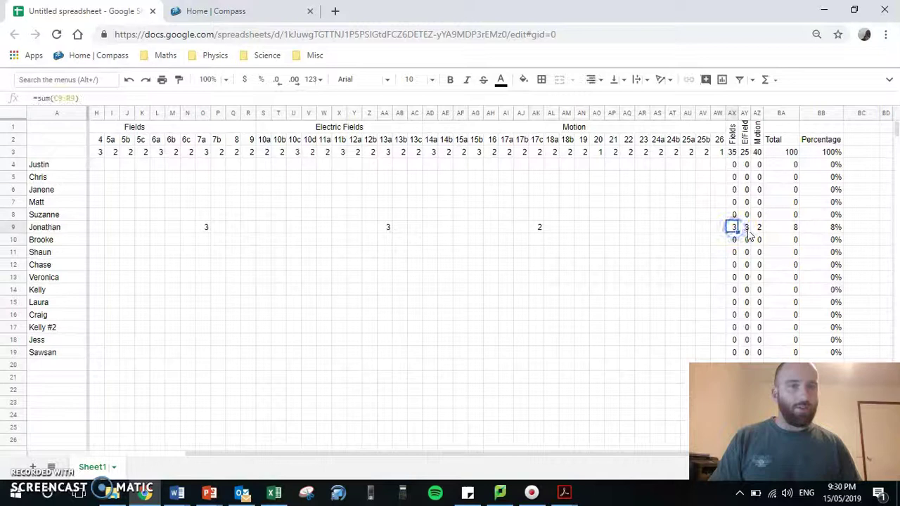
left_click(747, 228)
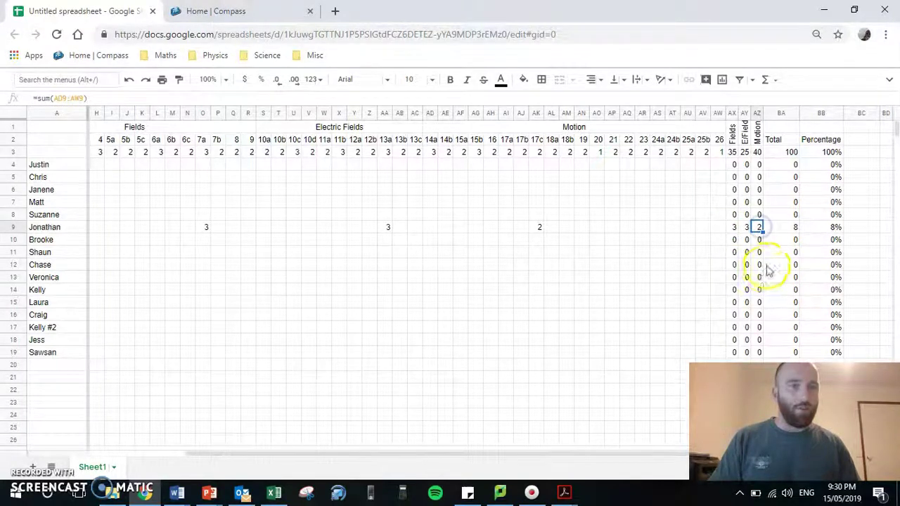
left_click(784, 231)
left_click_drag(596, 202, 171, 272)
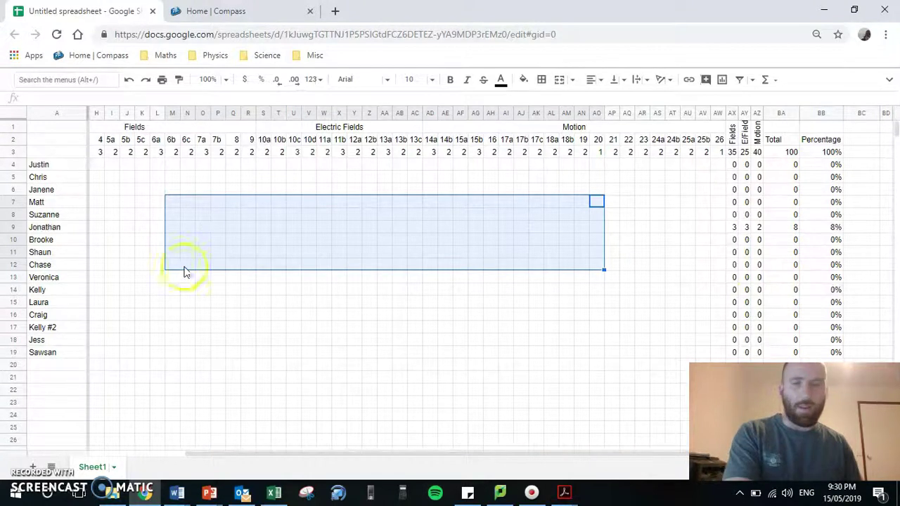
Add the heading "rank" in BC3 beside the Percentage column and make it bold
scroll(671, 277, "right", 3)
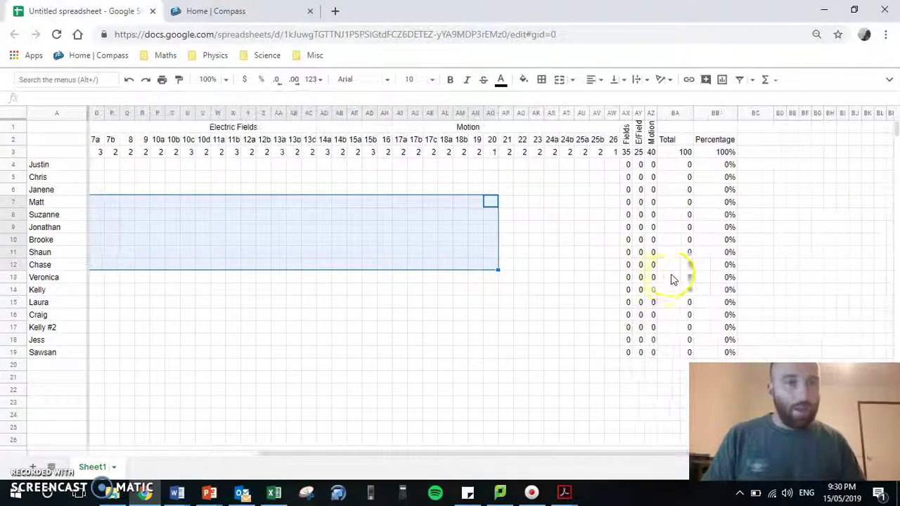
scroll(671, 278, "right", 3)
left_click(682, 153)
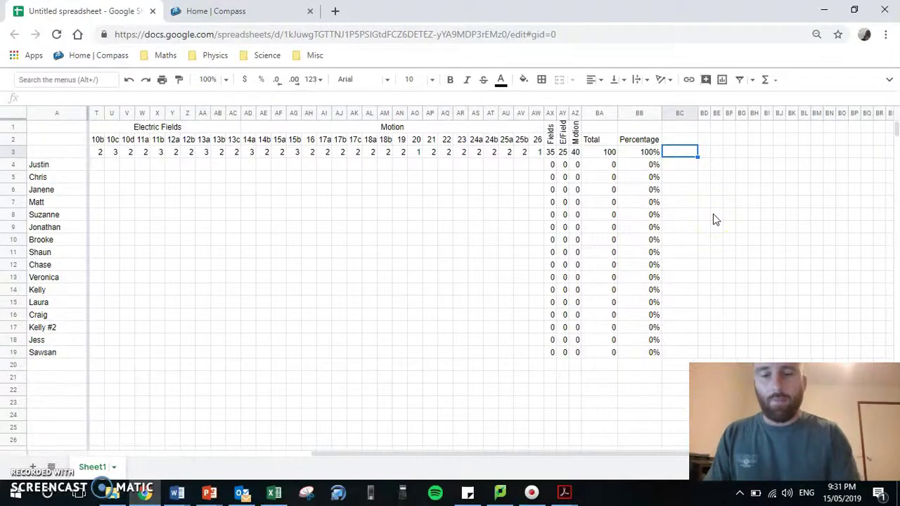
type("rank")
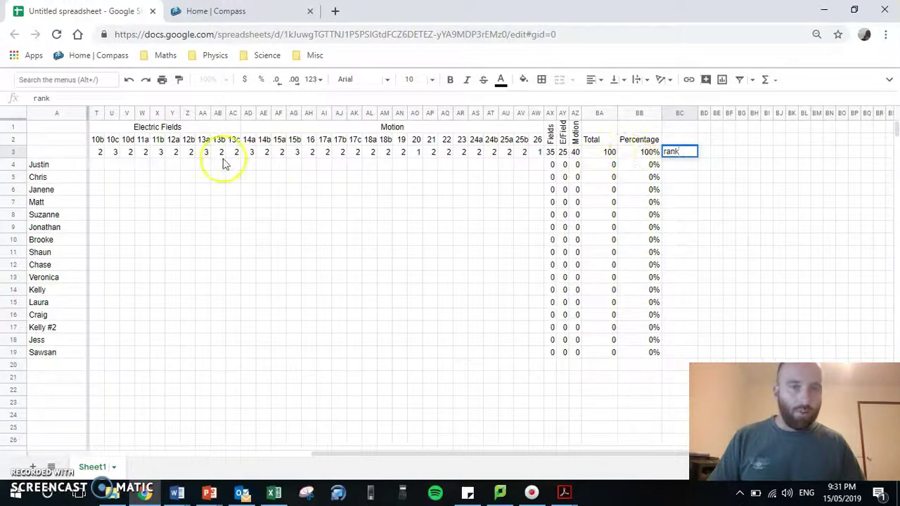
left_click(730, 153)
left_click(692, 155)
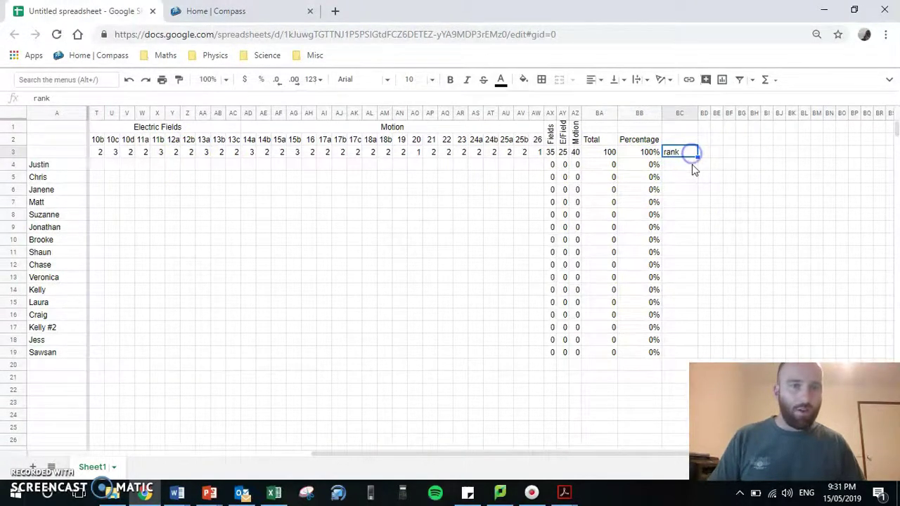
key("ctrl+b")
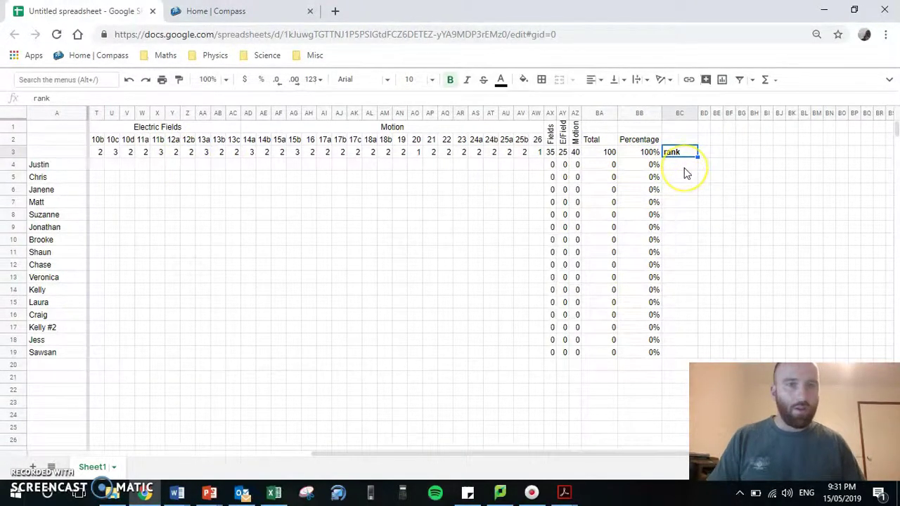
Build a RANK formula in BC4 that compares the total in BA4 with the range BA4:BA19
left_click(684, 166)
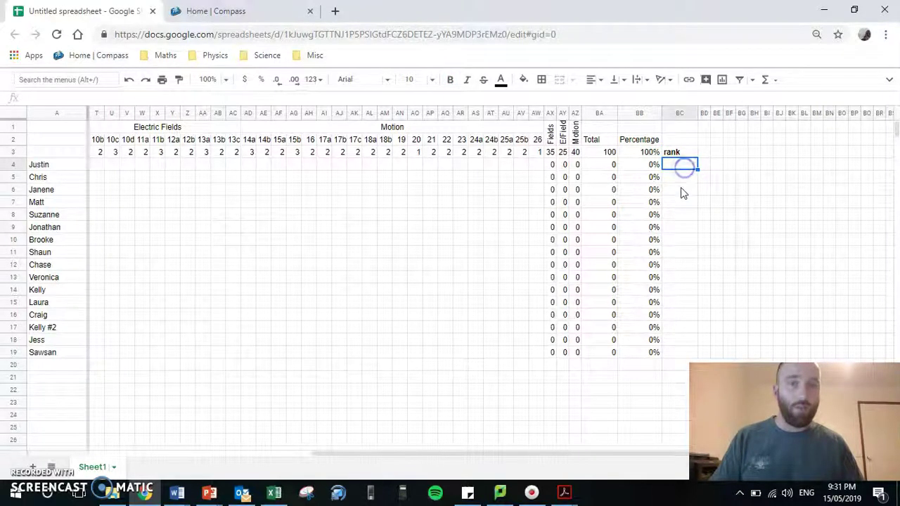
left_click(689, 168)
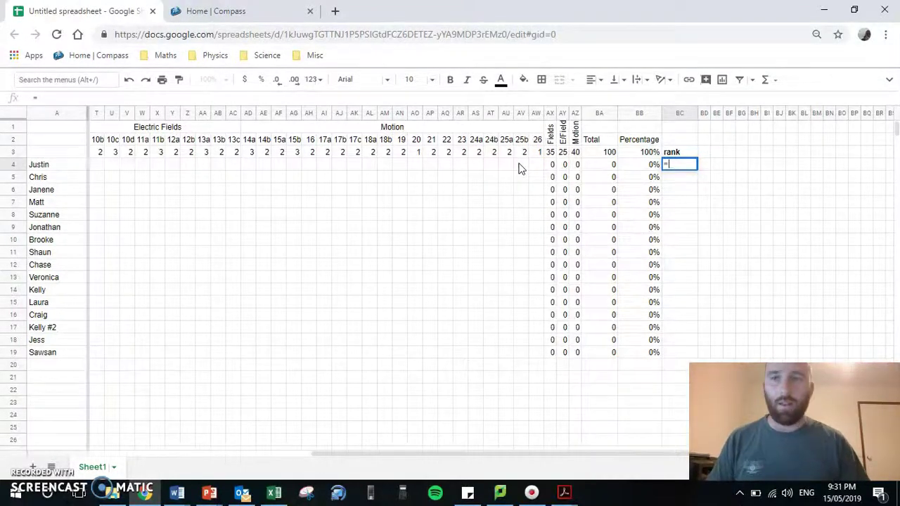
type("ra")
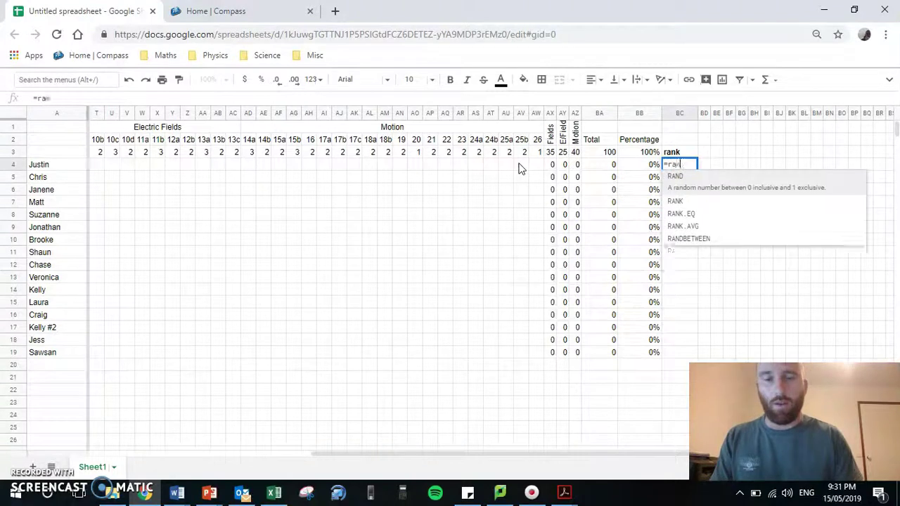
type("nk(")
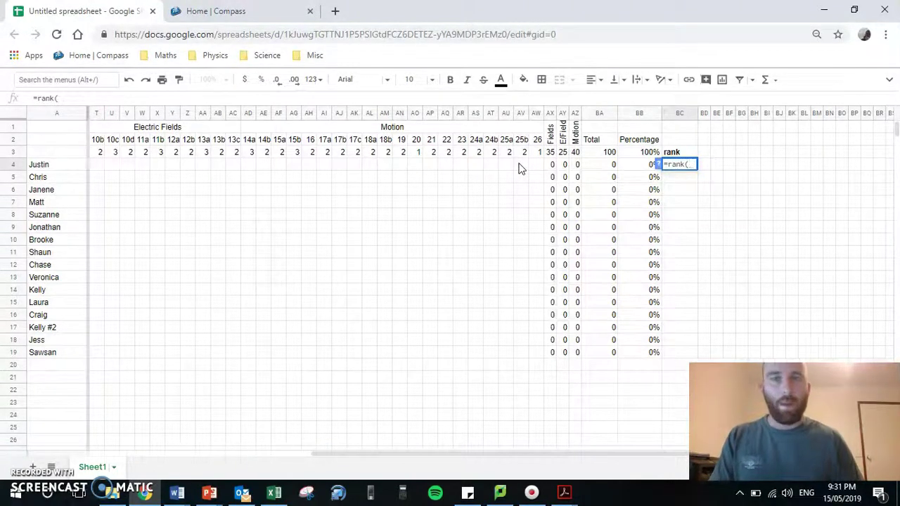
left_click(605, 164)
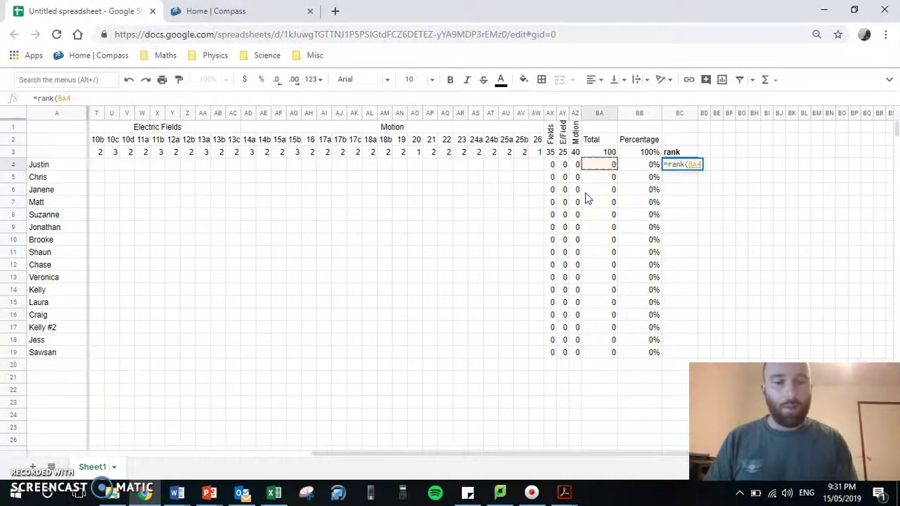
type(",")
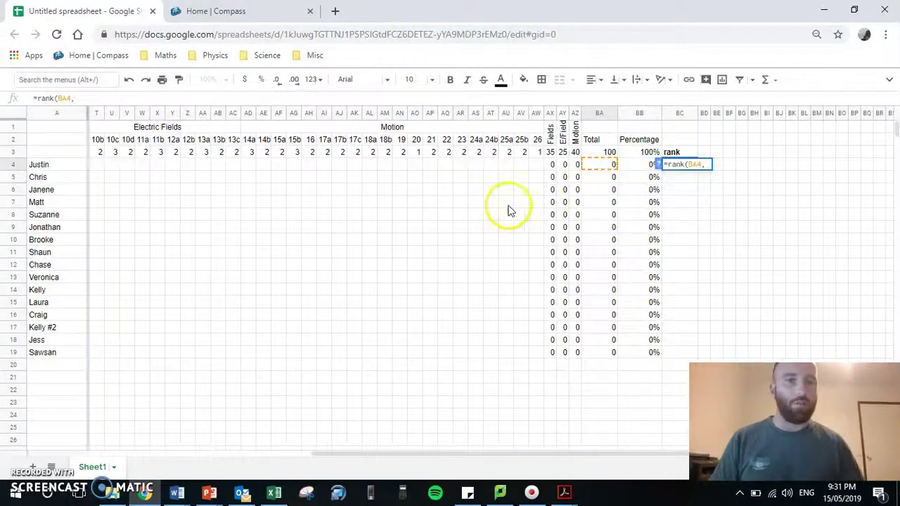
left_click(608, 168)
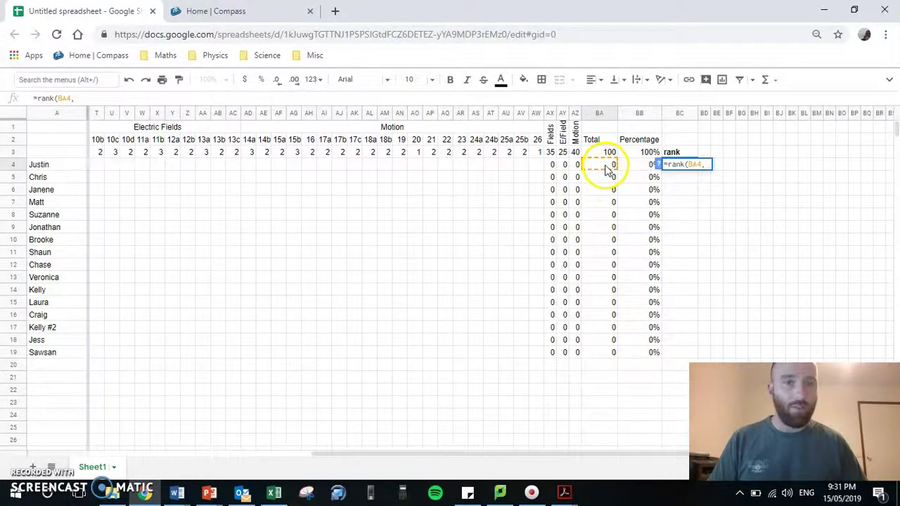
left_click(601, 166)
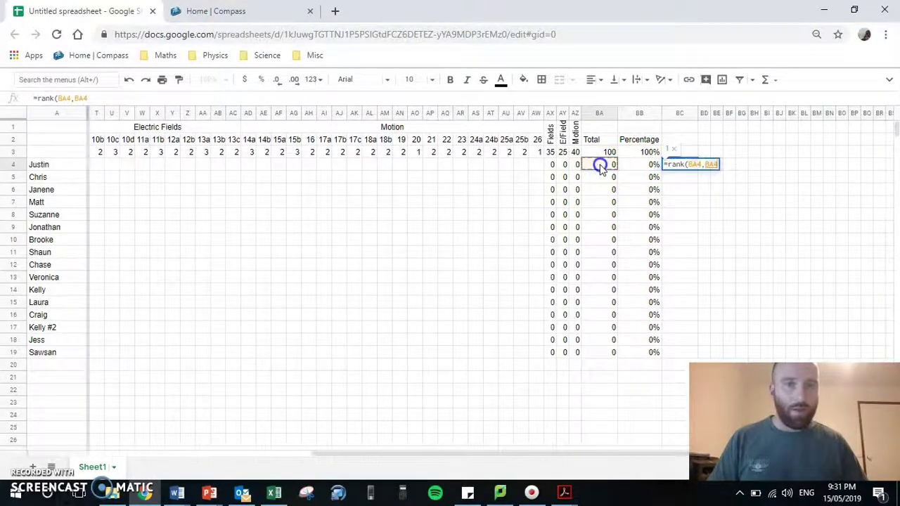
left_click_drag(600, 166, 599, 352)
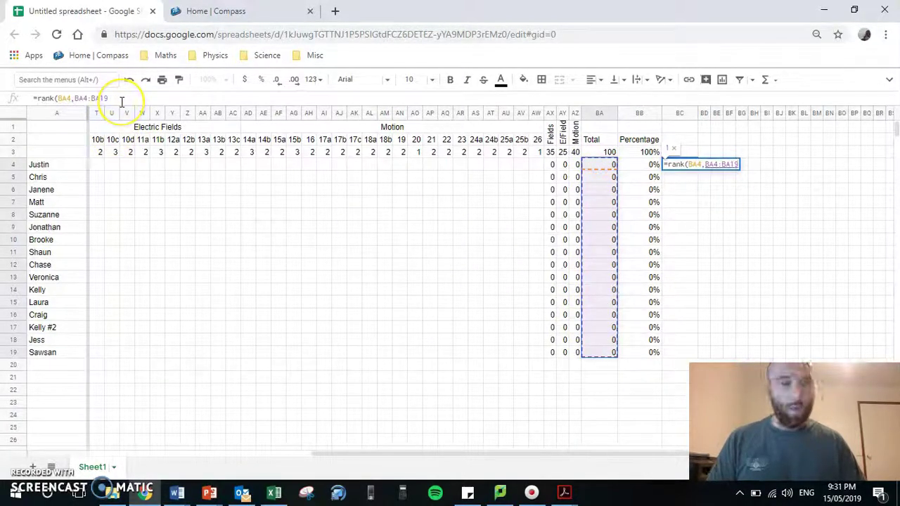
Make the comparison range absolute as $BA$4:$BA$19 and commit the rank formula
left_click(70, 100)
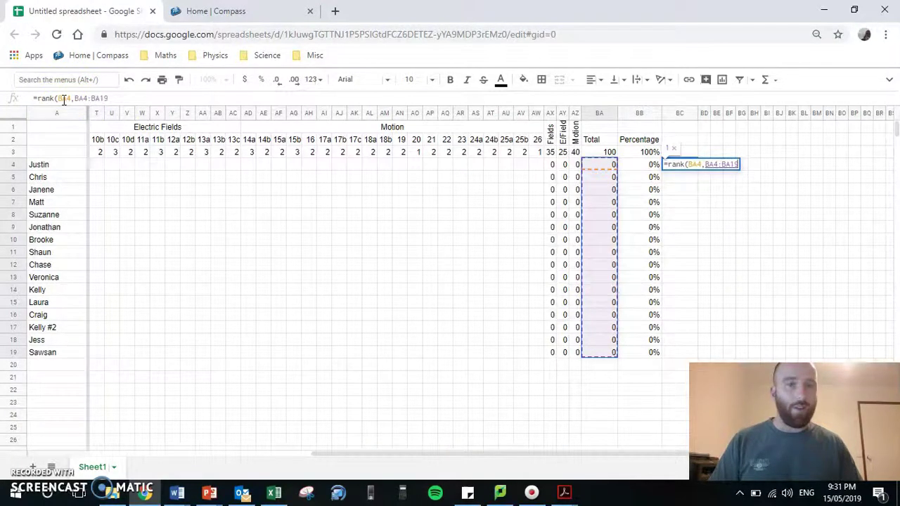
left_click(82, 97)
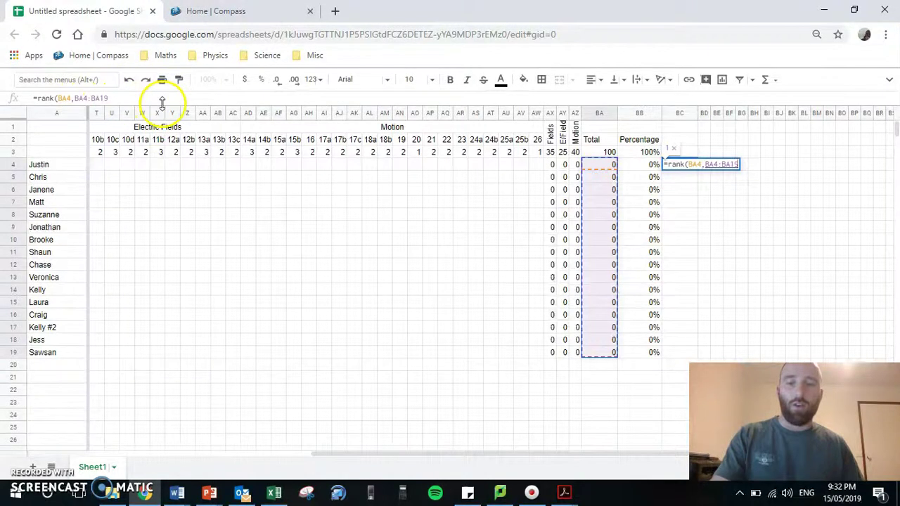
key("F4")
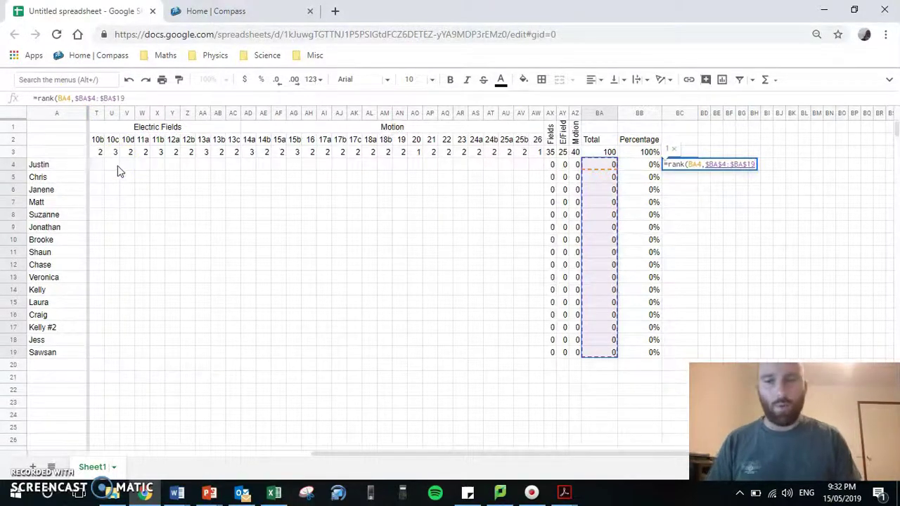
key("Return")
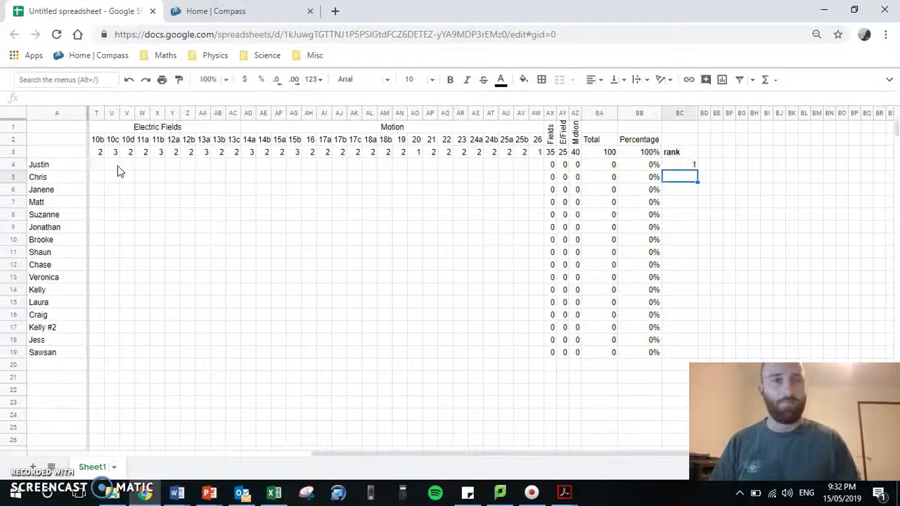
Fill the rank formula from BC4 down to BC19 and inspect the references in the BC11 copy
left_click(681, 167)
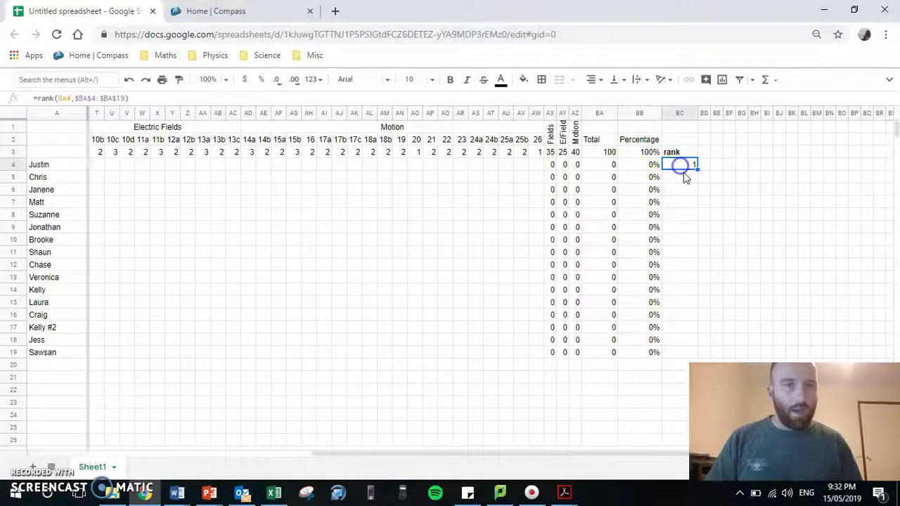
left_click_drag(698, 188, 697, 354)
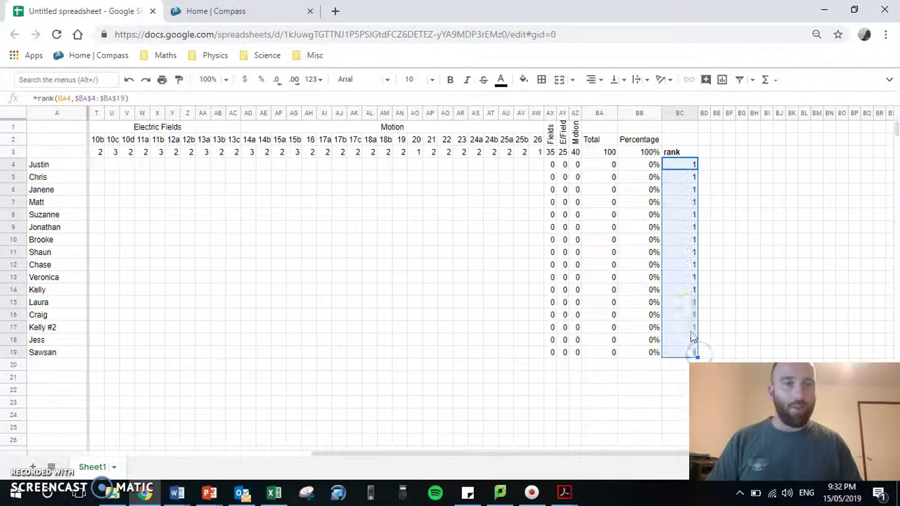
left_click(677, 254)
left_click(70, 98)
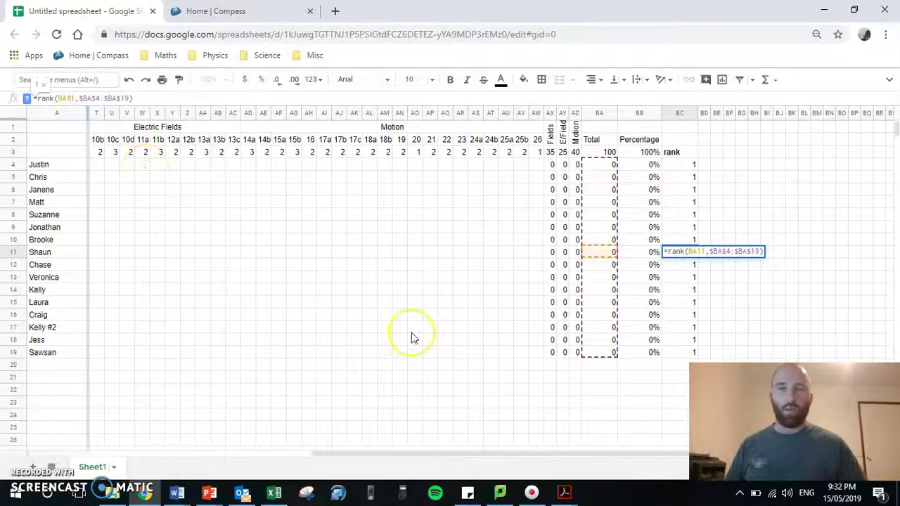
scroll(412, 338, "left", 6)
scroll(412, 338, "left", 2)
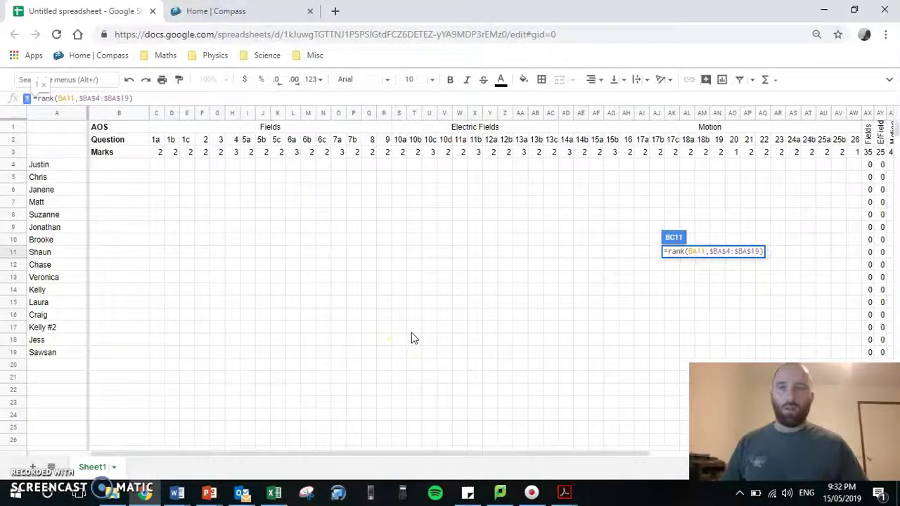
scroll(412, 336, "right", 5)
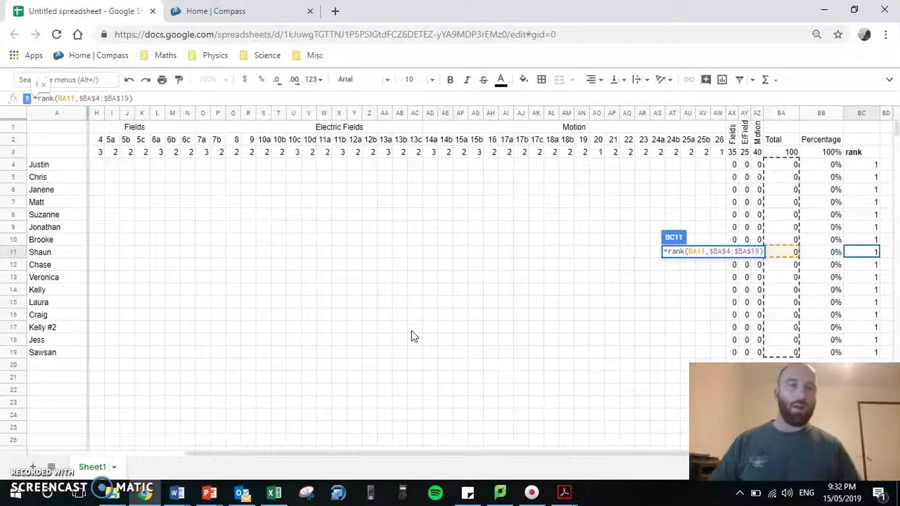
scroll(412, 330, "right", 5)
left_click_drag(332, 361, 315, 371)
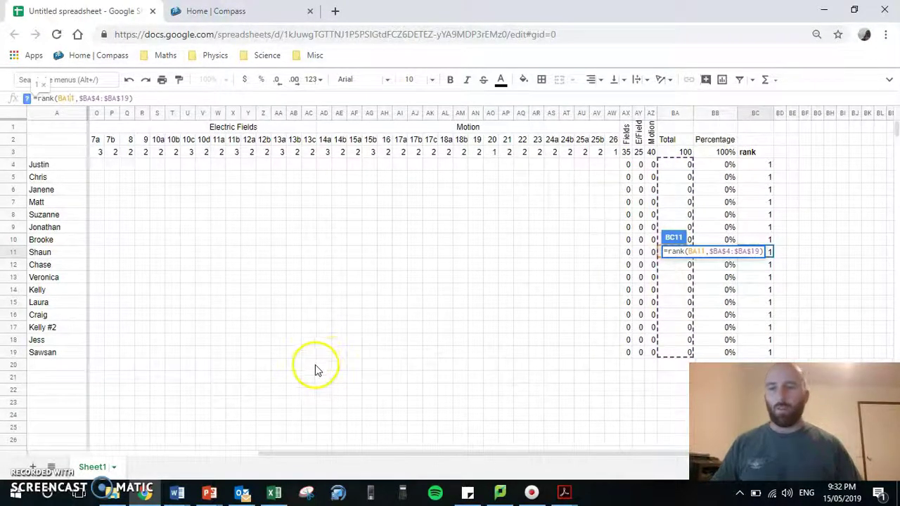